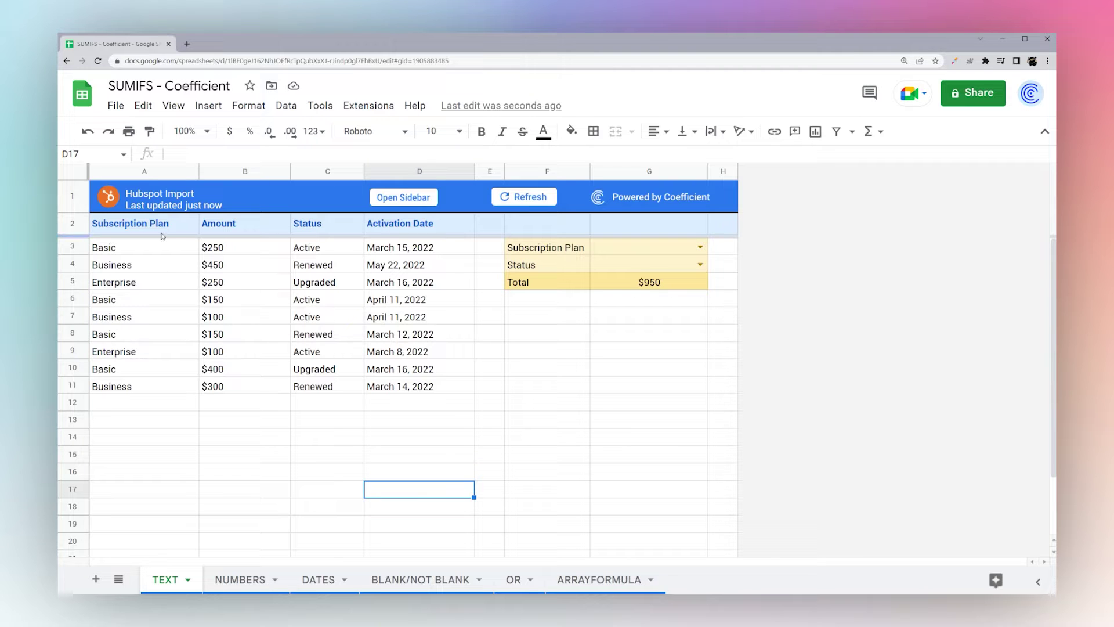
- Review the Total's SUMIFS parts: Amount range B3:B23, Plan range A3:A23 and the 'Basic' criterion
click(664, 281)
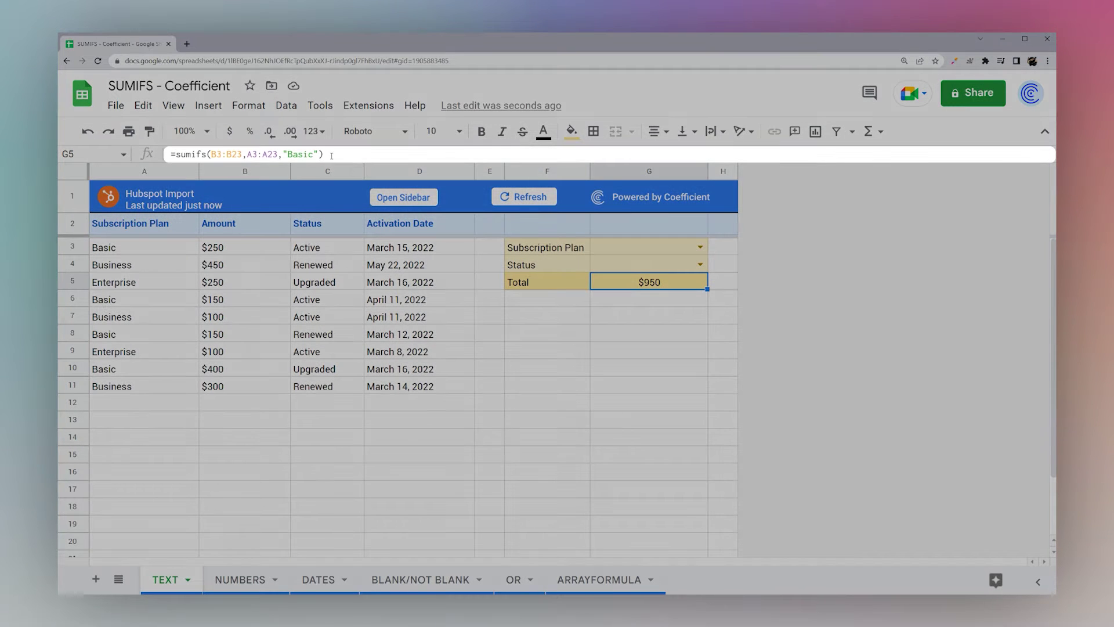
click(332, 155)
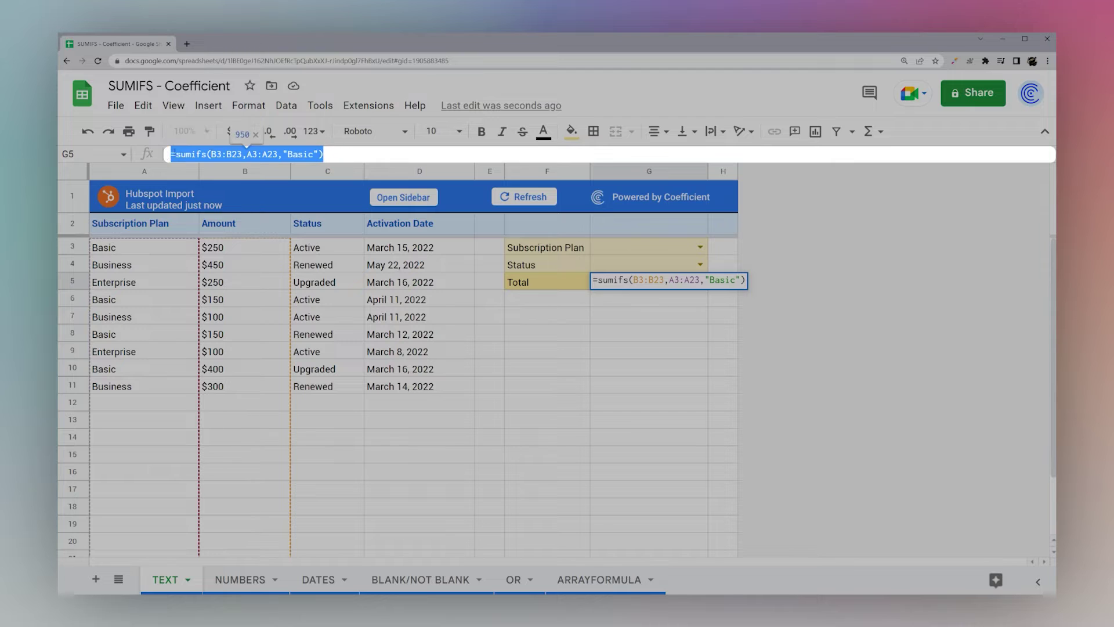
click(213, 154)
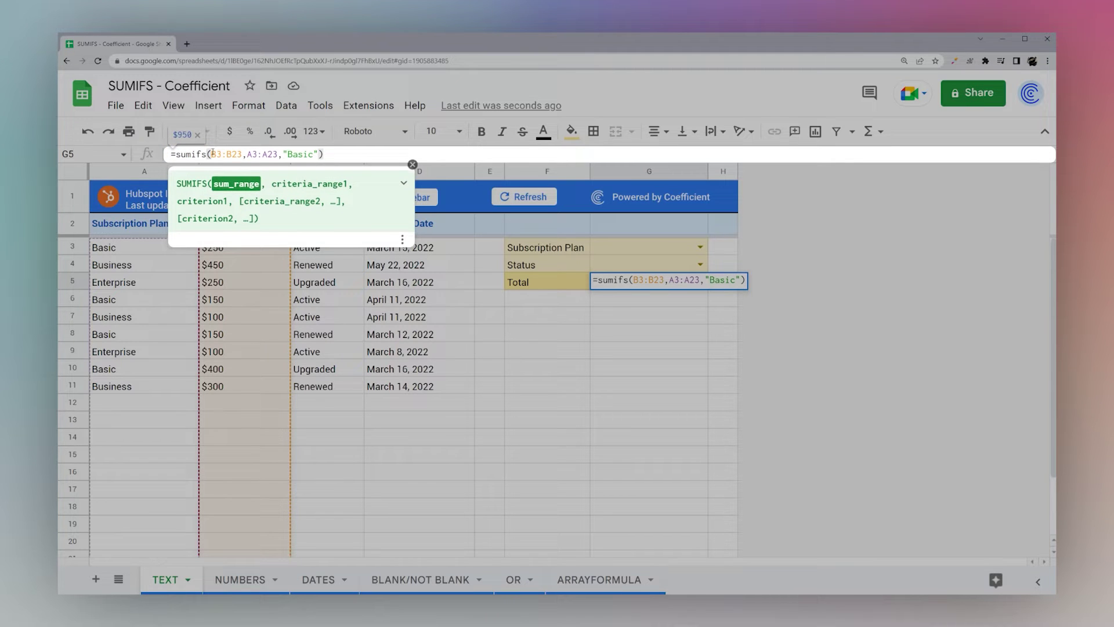
click(404, 182)
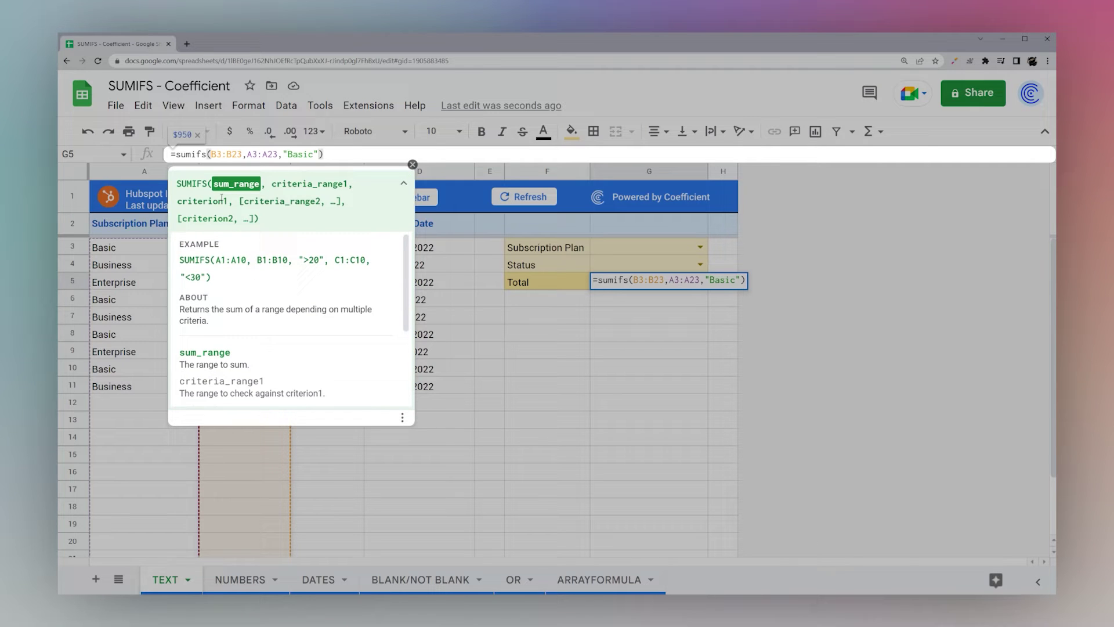
click(412, 164)
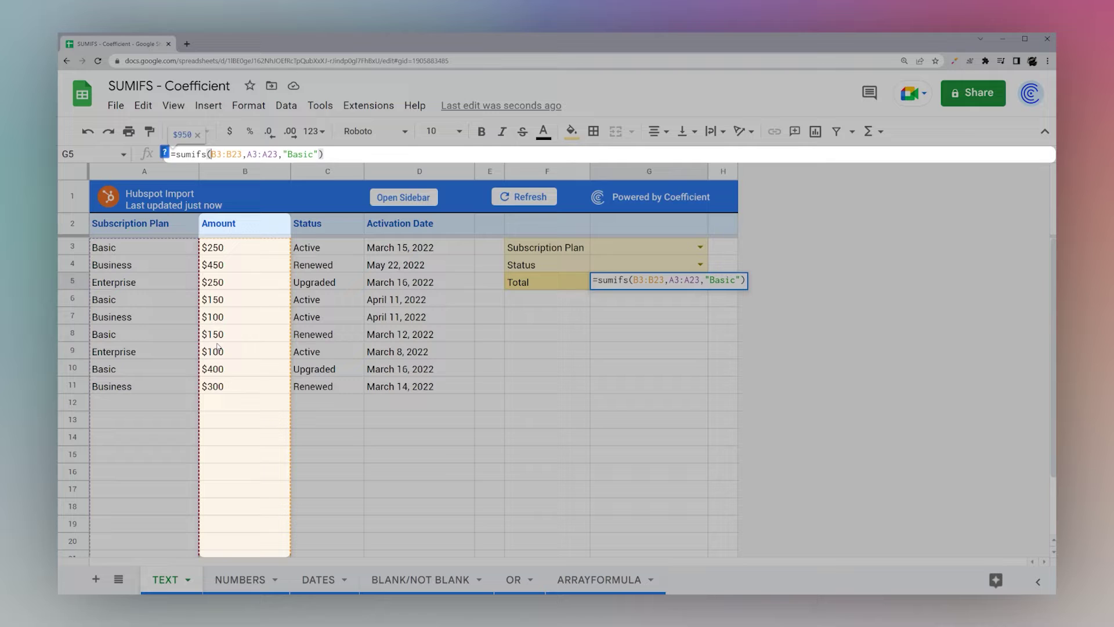
click(266, 154)
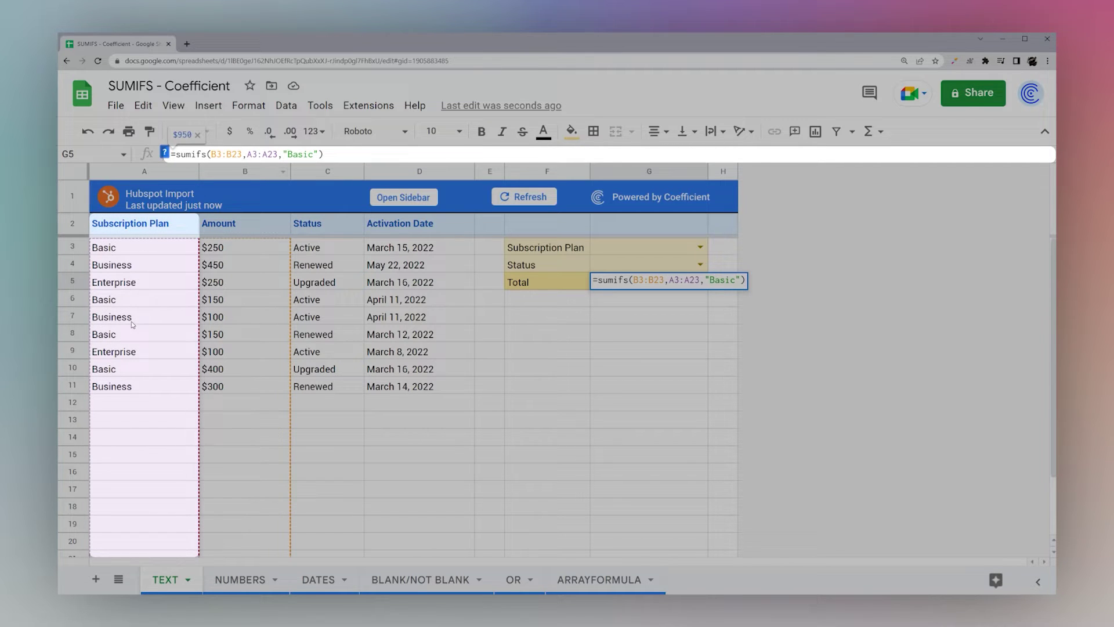
drag(283, 154, 319, 153)
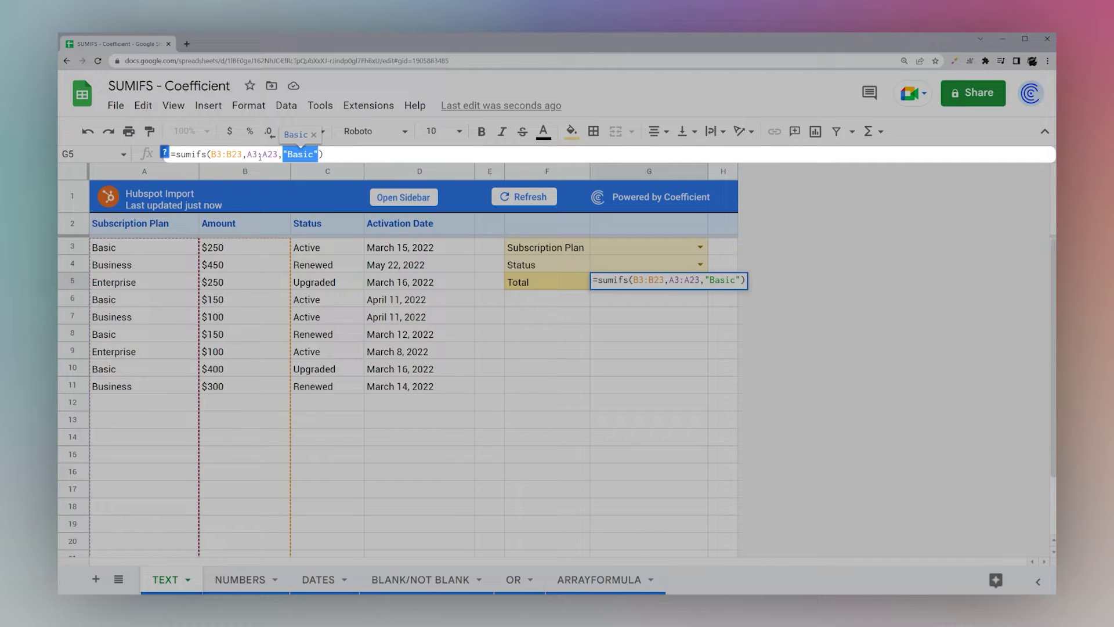
click(212, 154)
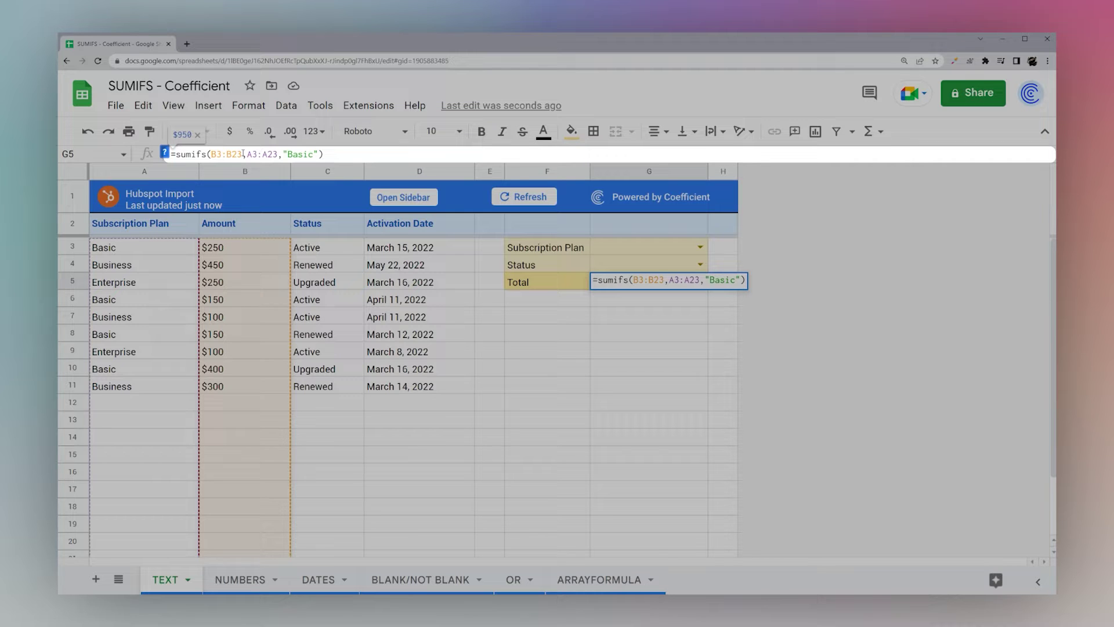
drag(246, 153, 318, 154)
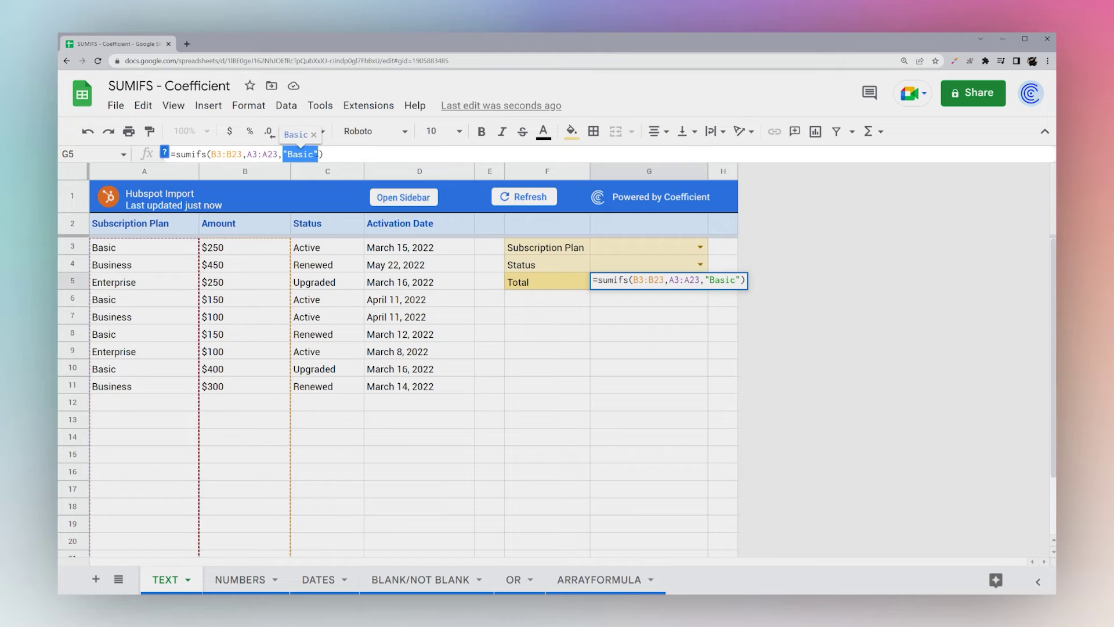
key(Return)
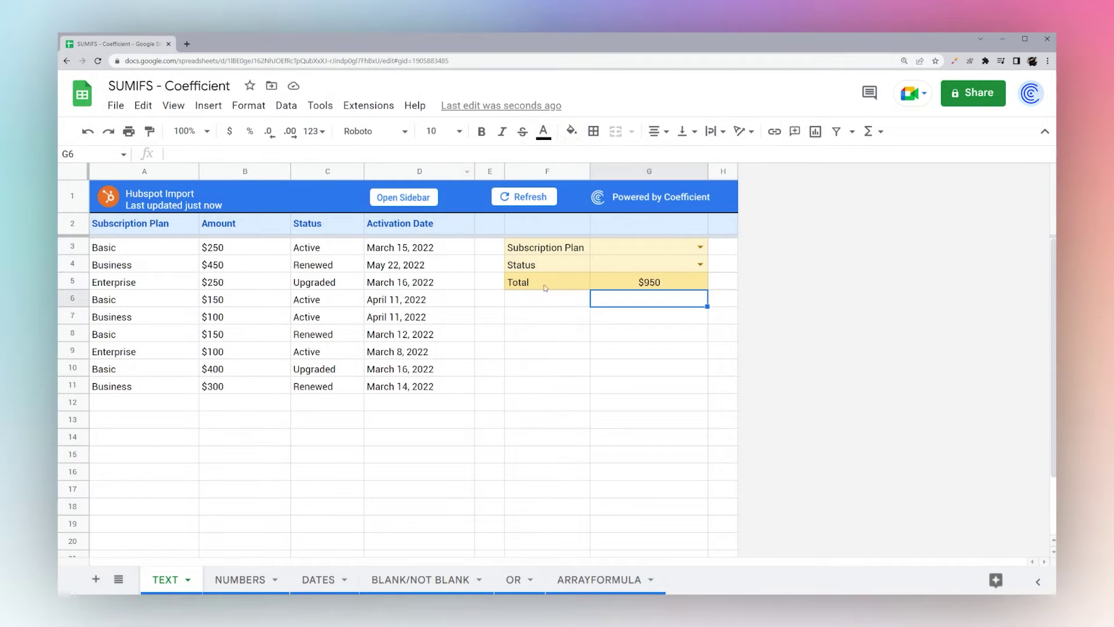
- Set G3 to Business and replace the fixed 'Basic' criterion in the Total with a G3 reference
click(671, 250)
click(698, 247)
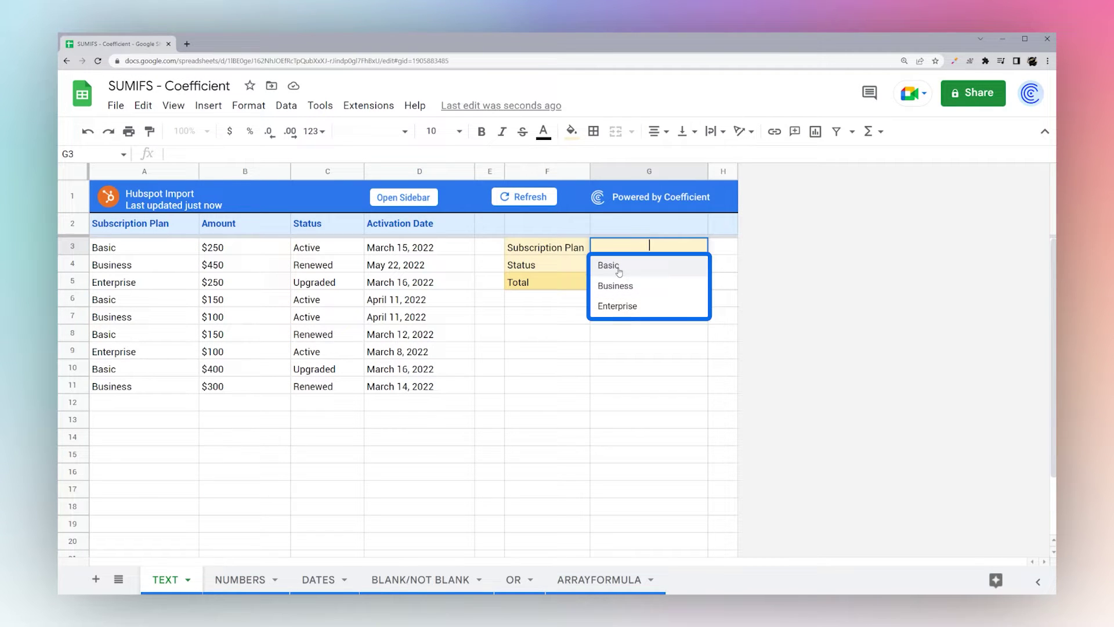
click(644, 285)
click(656, 284)
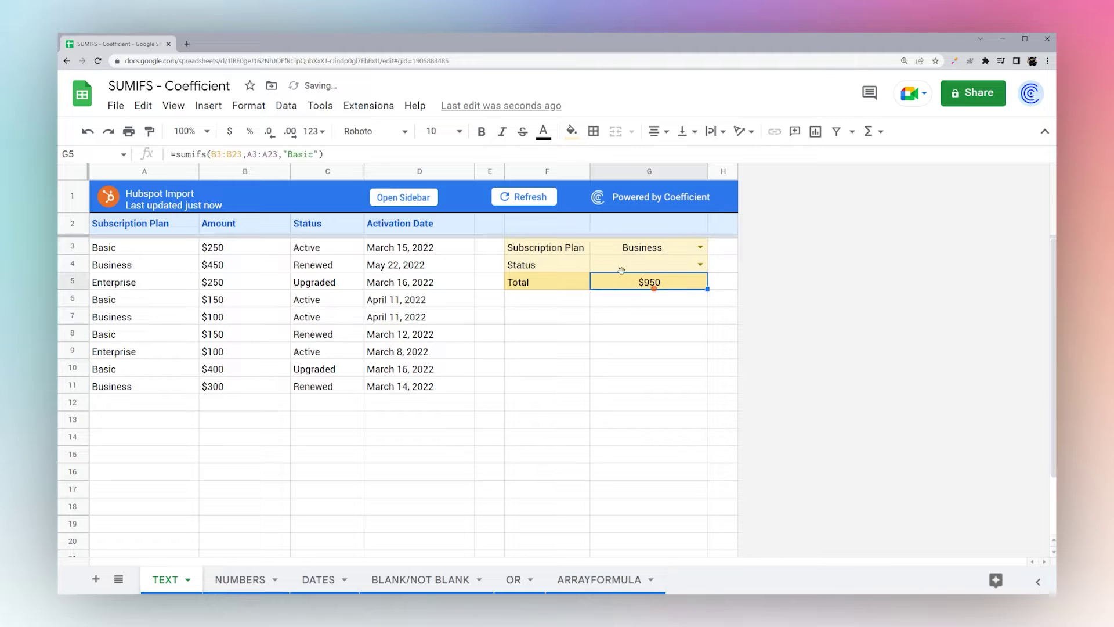
click(285, 153)
drag(283, 153, 318, 153)
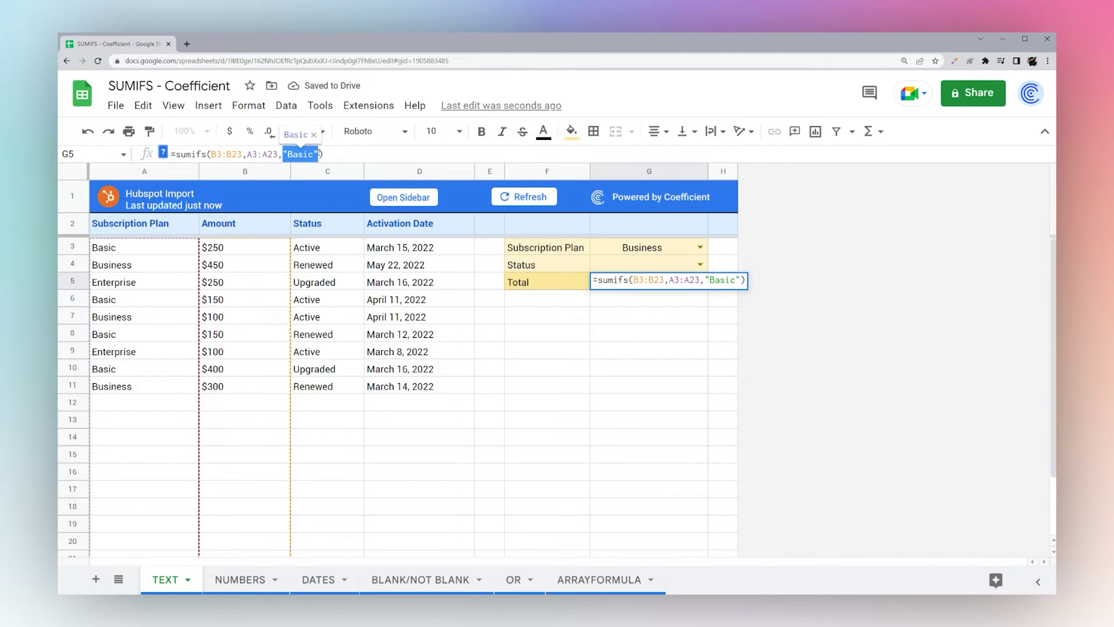
key(BackSpace)
click(620, 254)
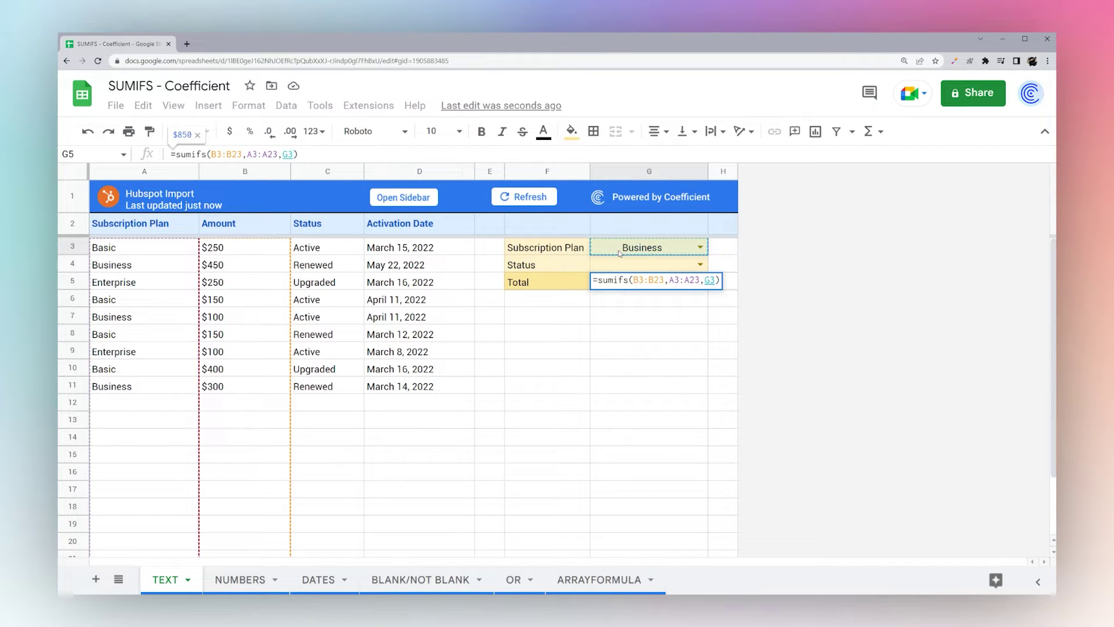
key(Return)
- Test the Total by switching the G3 plan to Basic, Enterprise, then back to Basic
click(700, 247)
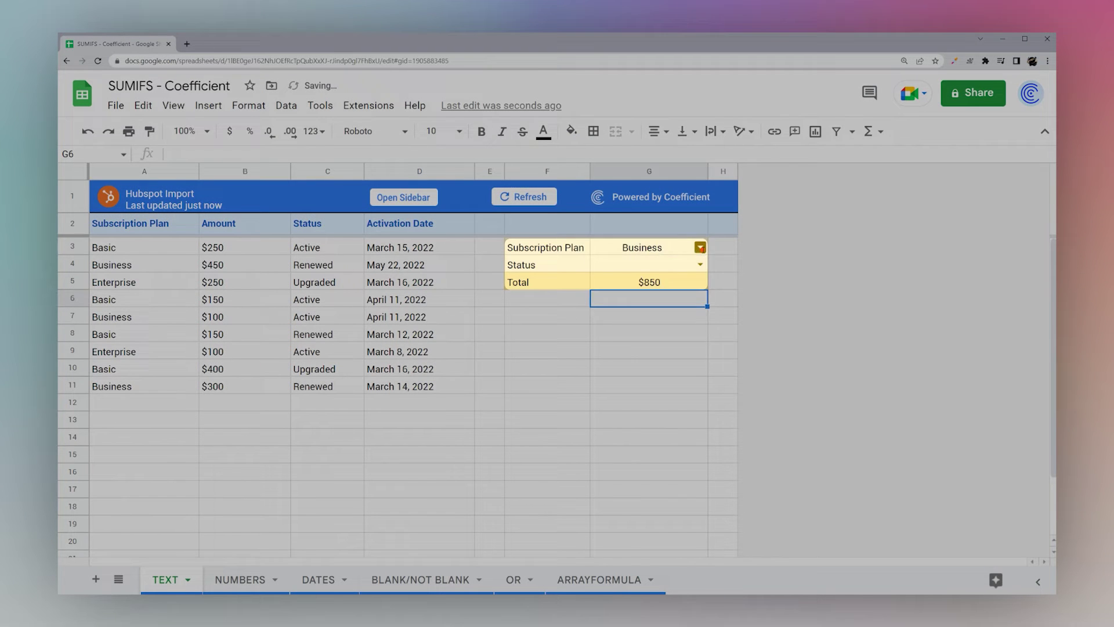
click(618, 266)
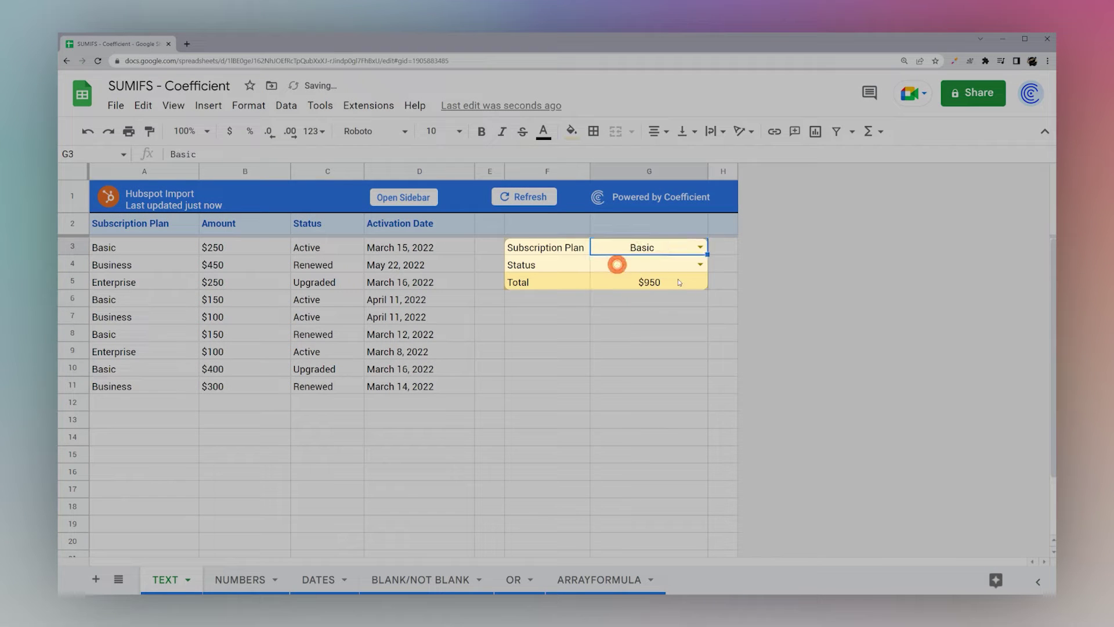
click(699, 248)
click(617, 306)
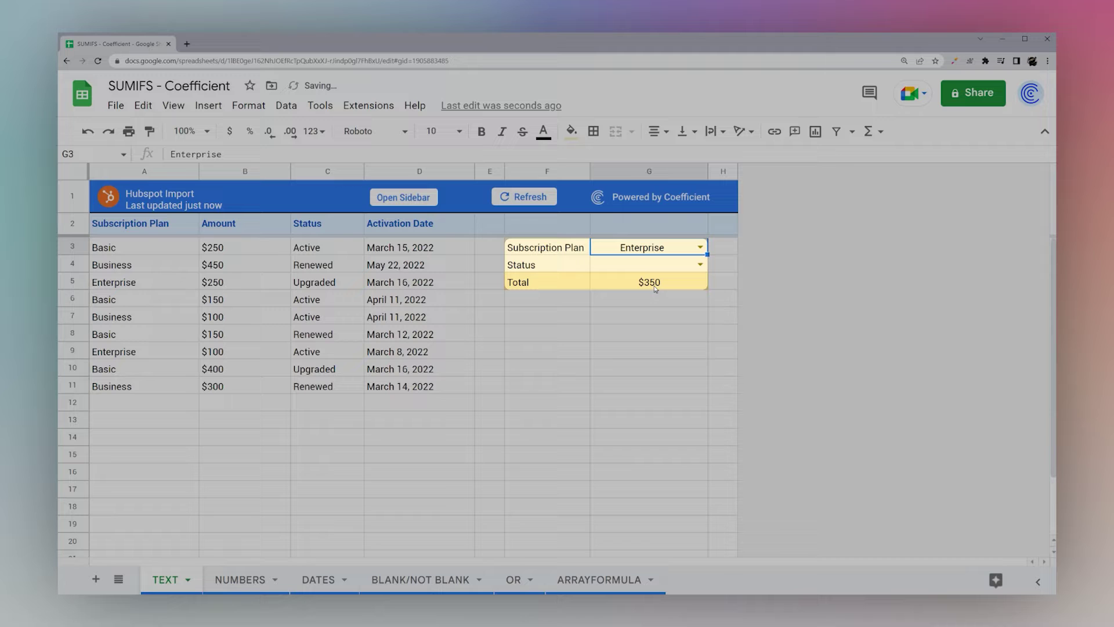
click(700, 248)
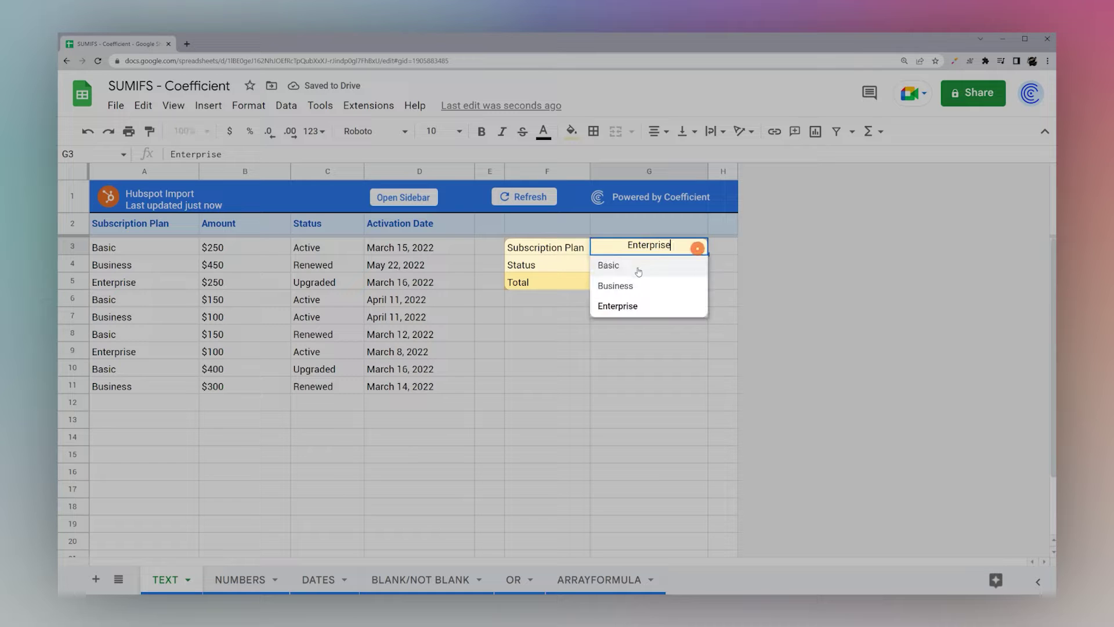
click(637, 268)
- Add a second criterion to the Total: C3:C23 matching the Status in G4
click(649, 283)
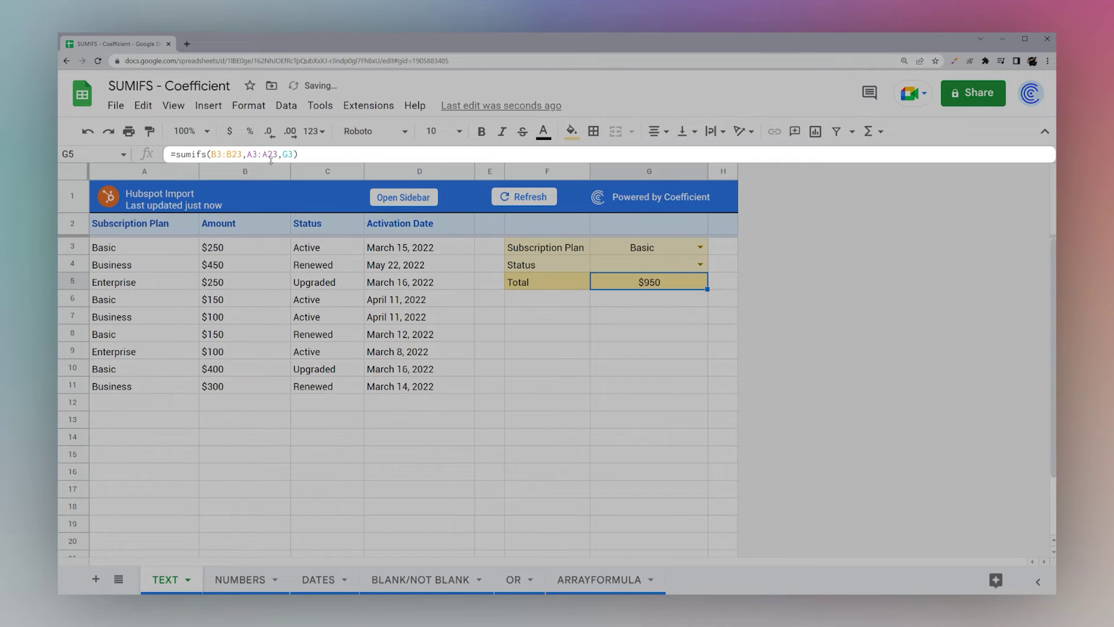
click(205, 154)
key(BackSpace)
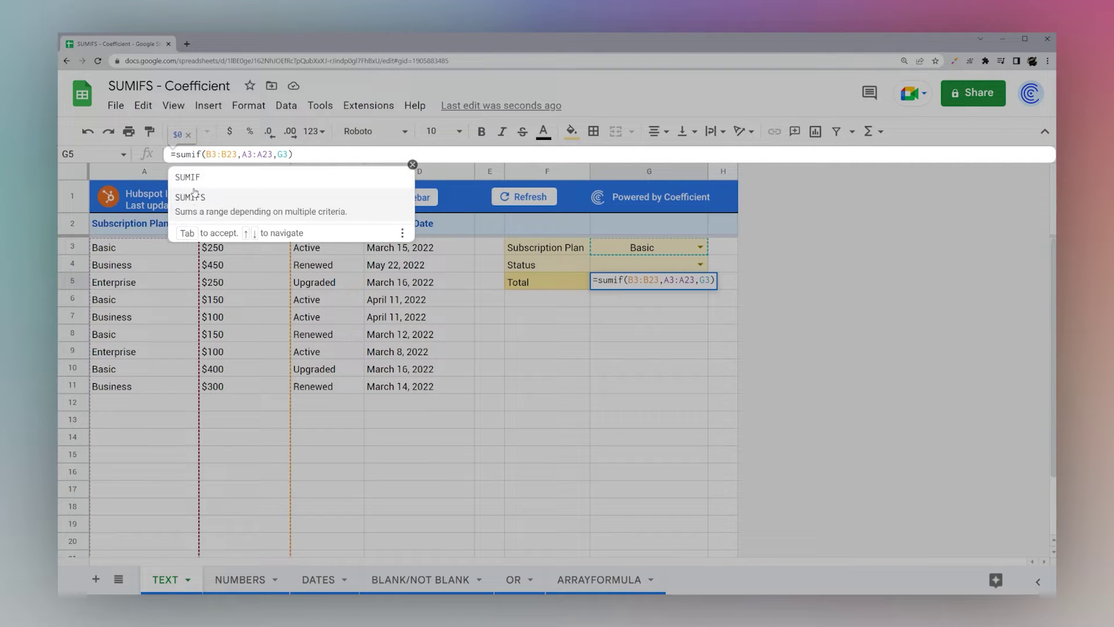
click(187, 209)
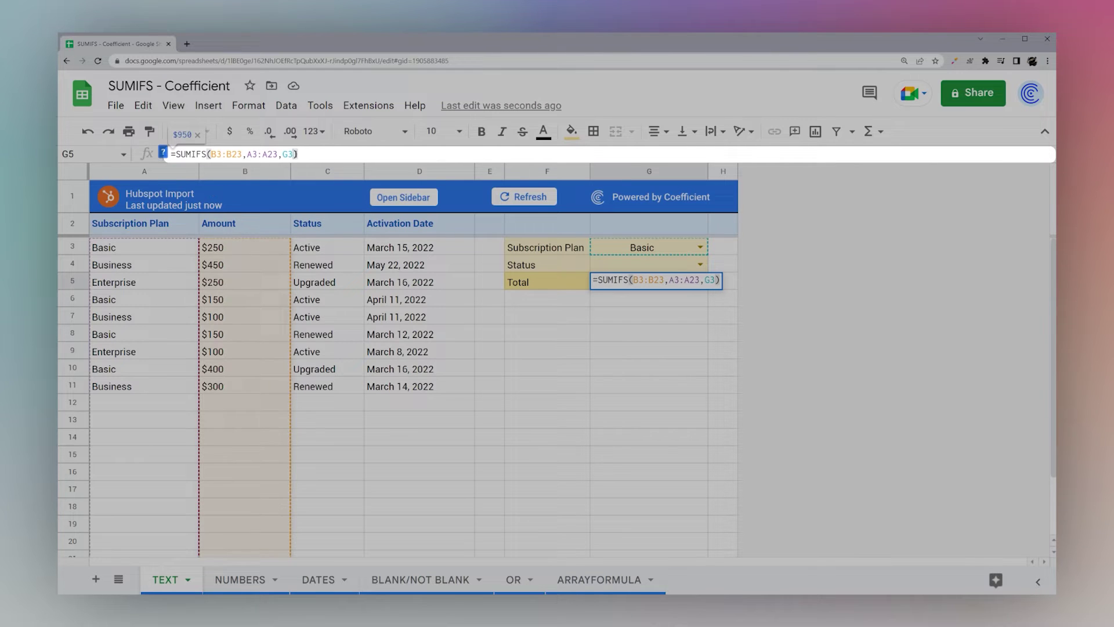
click(295, 154)
text(,)
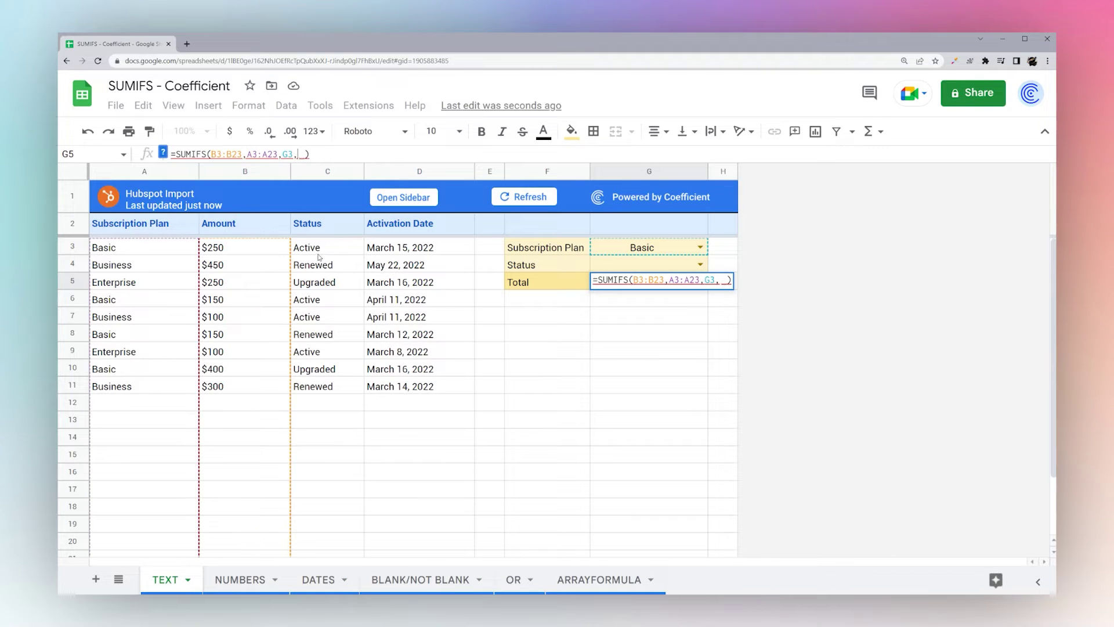
drag(317, 250, 327, 547)
scroll(348, 381, up, 1)
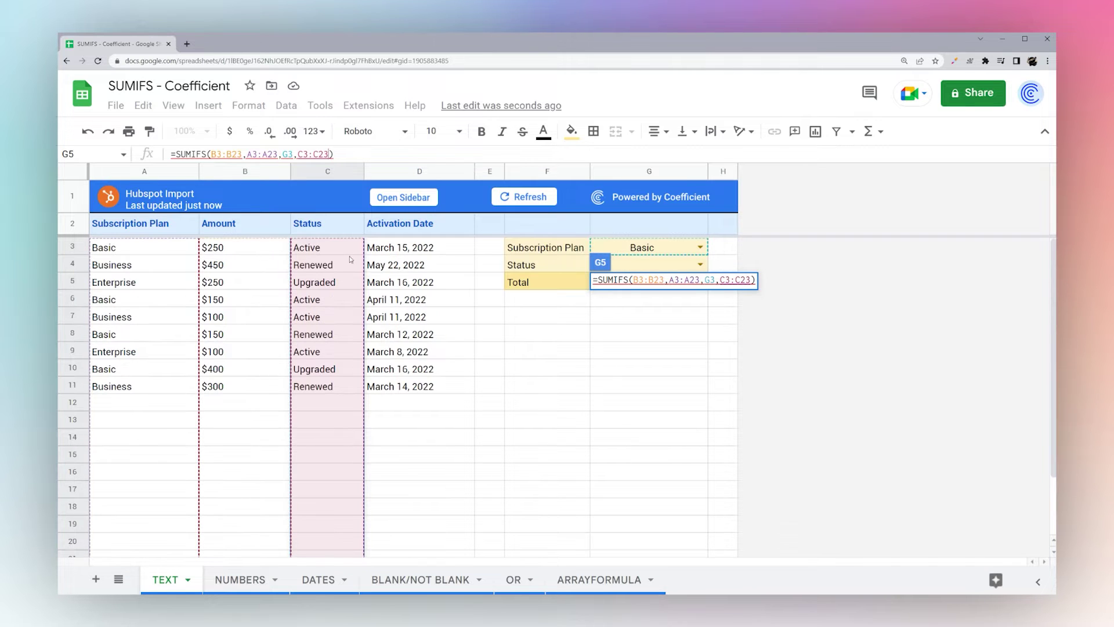
text(,)
click(649, 270)
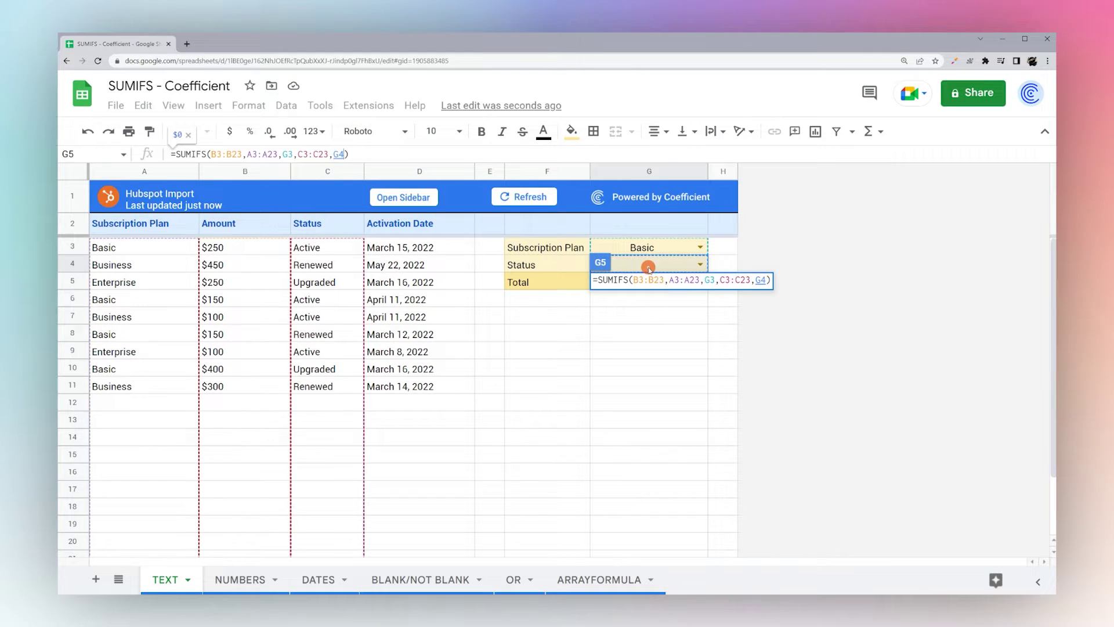
key(Return)
- Test the Total with Status G4 set to Active, Renewed, then Upgraded
click(649, 264)
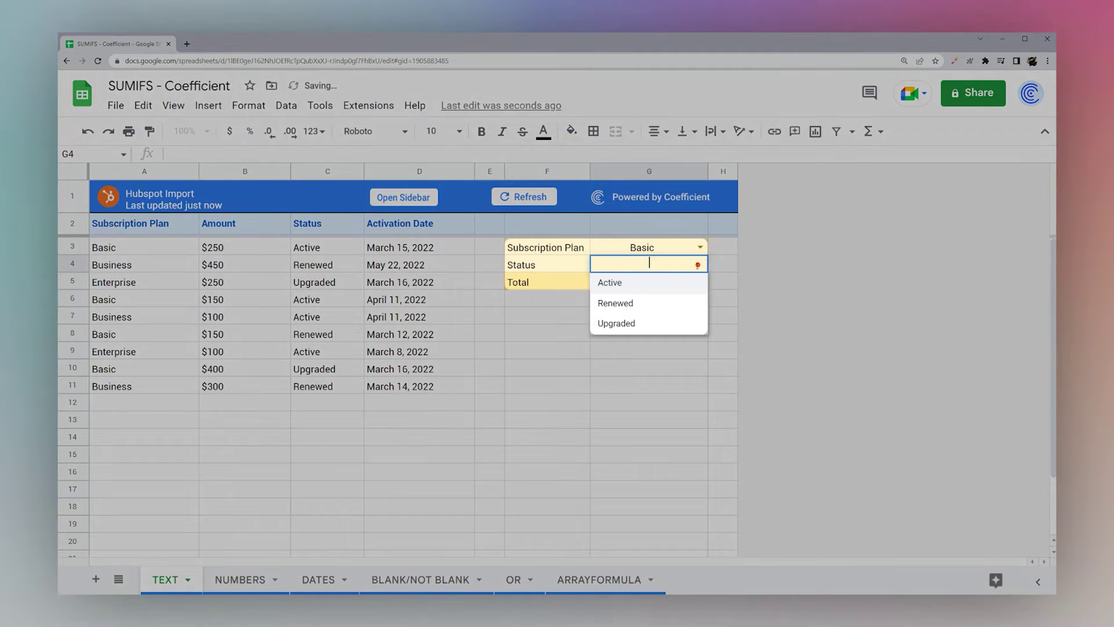
click(610, 282)
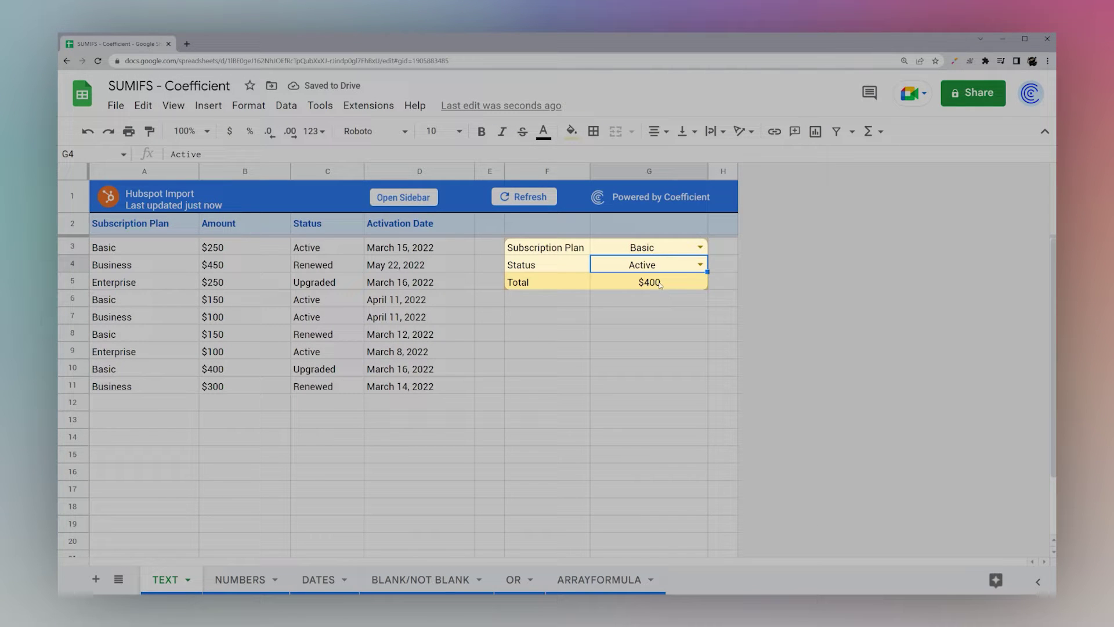
click(700, 264)
click(625, 301)
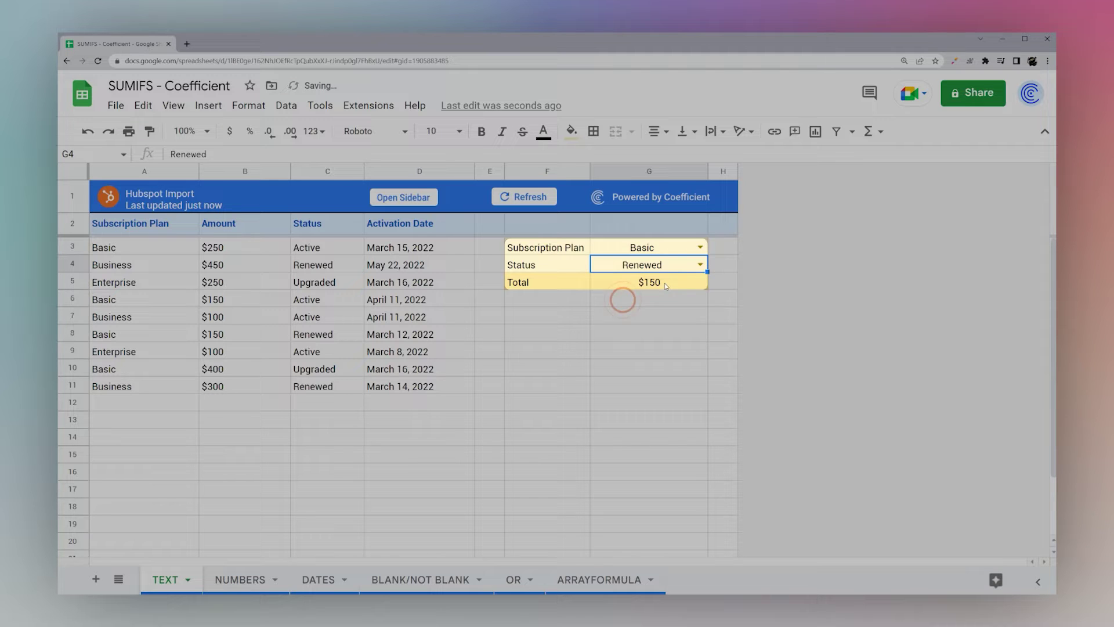
click(701, 266)
click(627, 321)
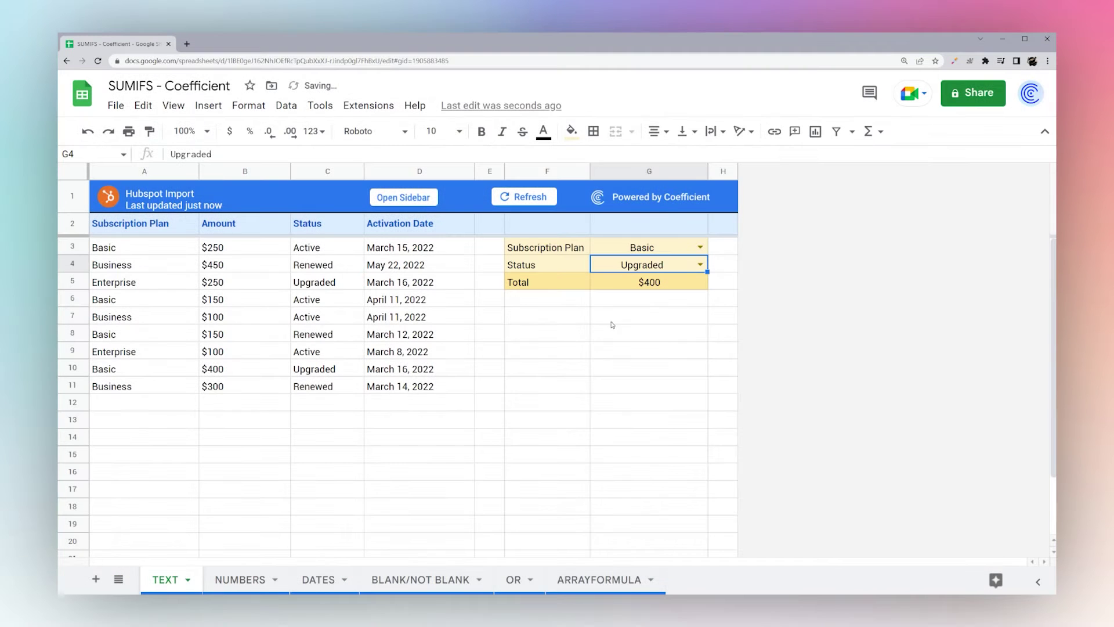
- On the NUMBERS tab, open the Total formula in G5 for editing
click(225, 578)
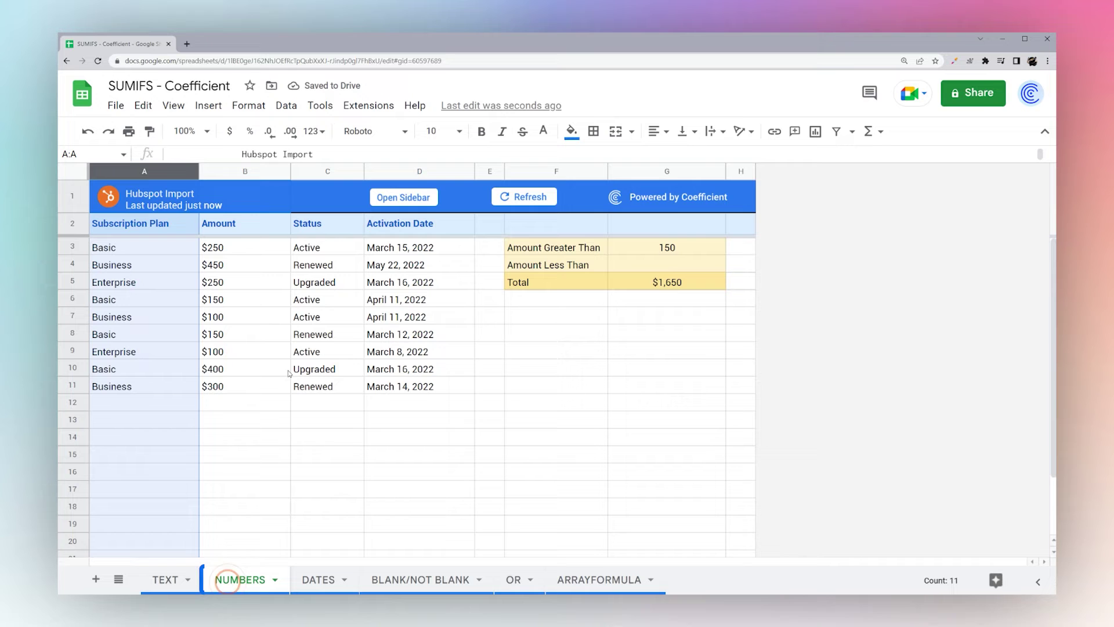
click(670, 290)
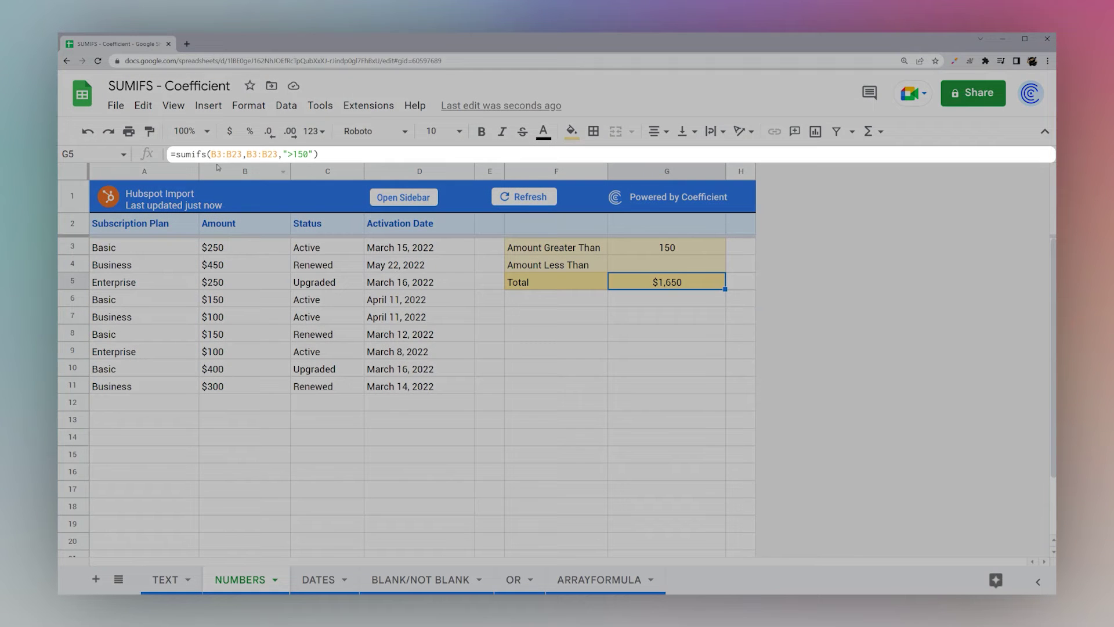
click(221, 154)
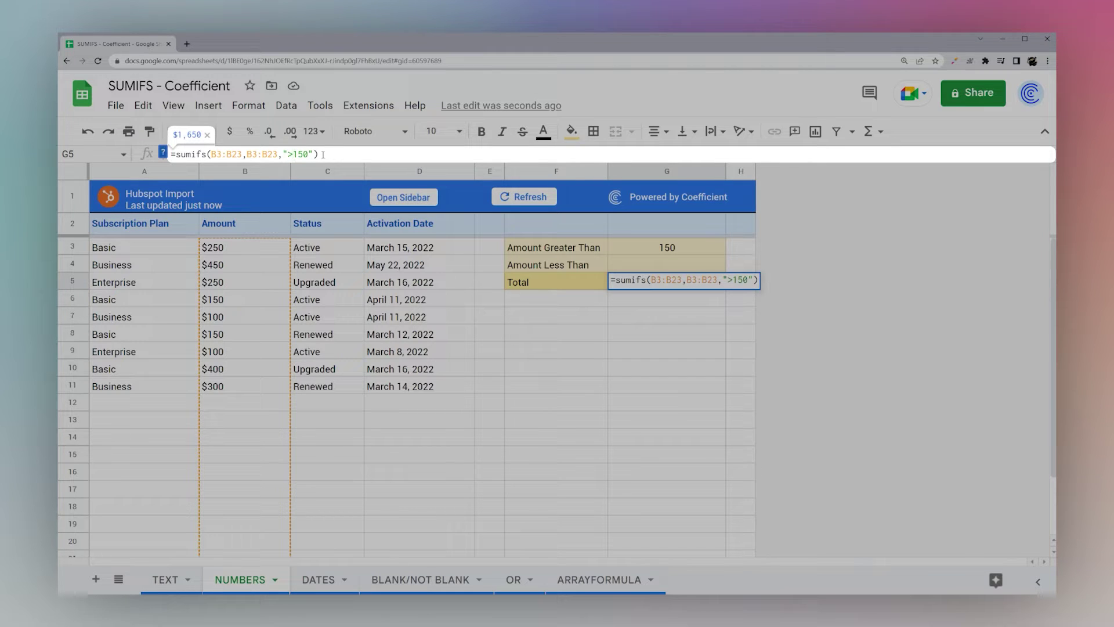
- Try =, <= operators, then set the criterion to ">=150" for a $1,950 total
key(BackSpace)
text(>=)
key(BackSpace)
key(BackSpace)
text(=)
key(BackSpace)
text(<=)
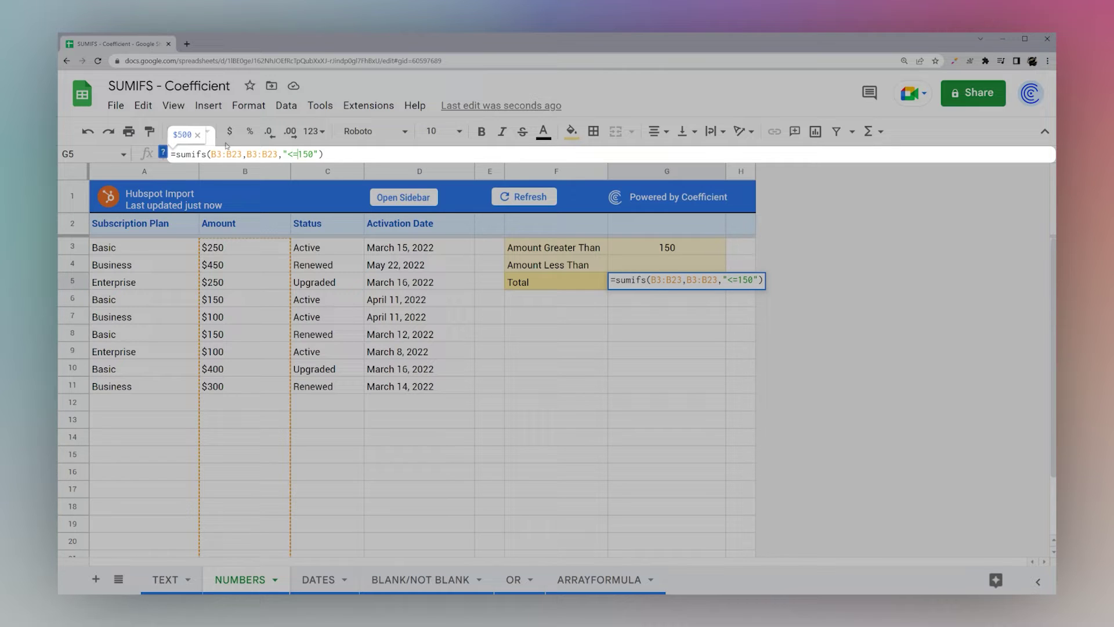
key(BackSpace)
key(BackSpace)
text(>)
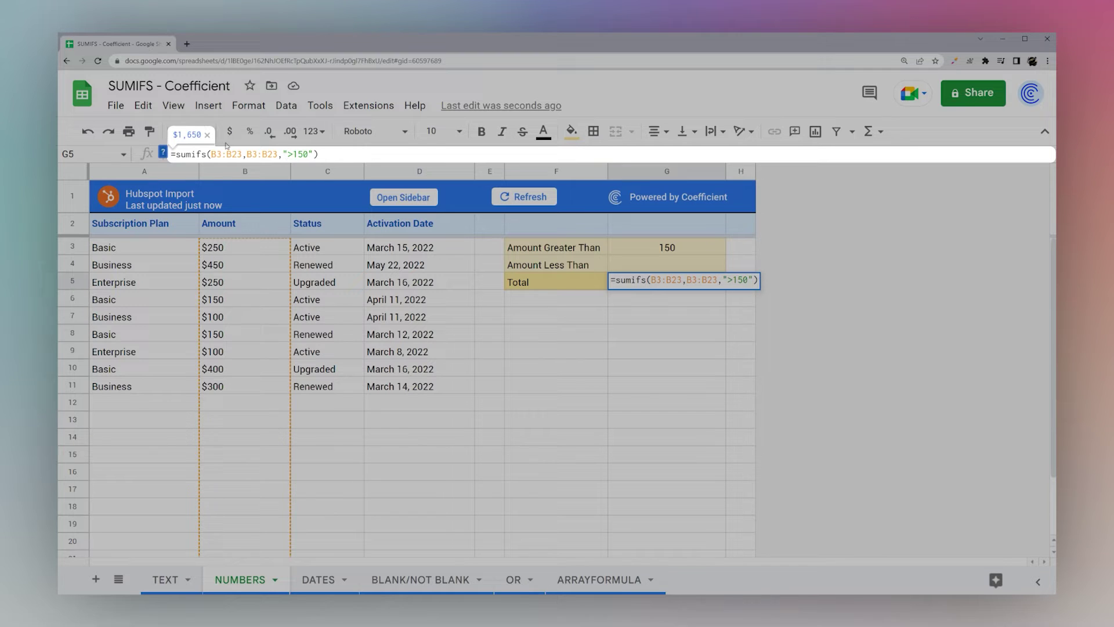
key(Return)
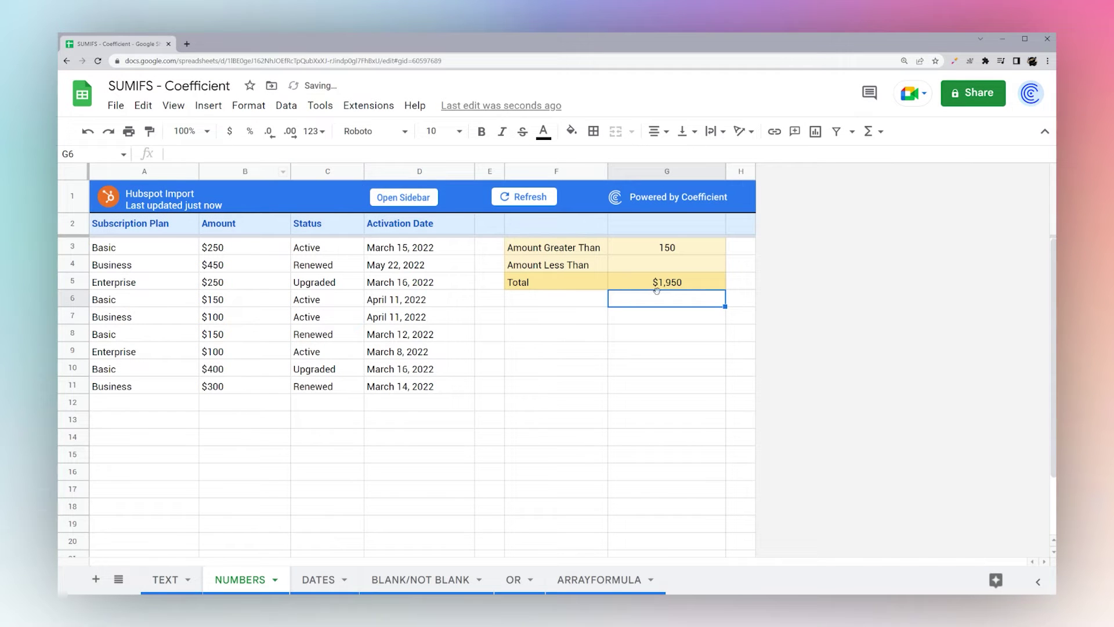
click(672, 286)
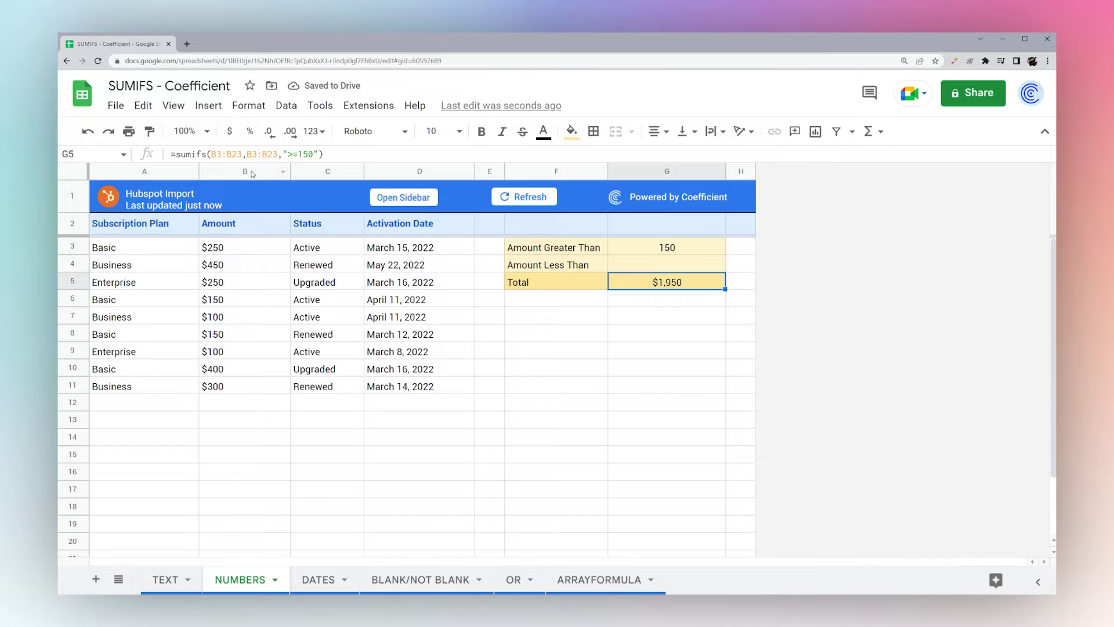
- Enter 250 as the Amount Less Than value in G4
click(663, 248)
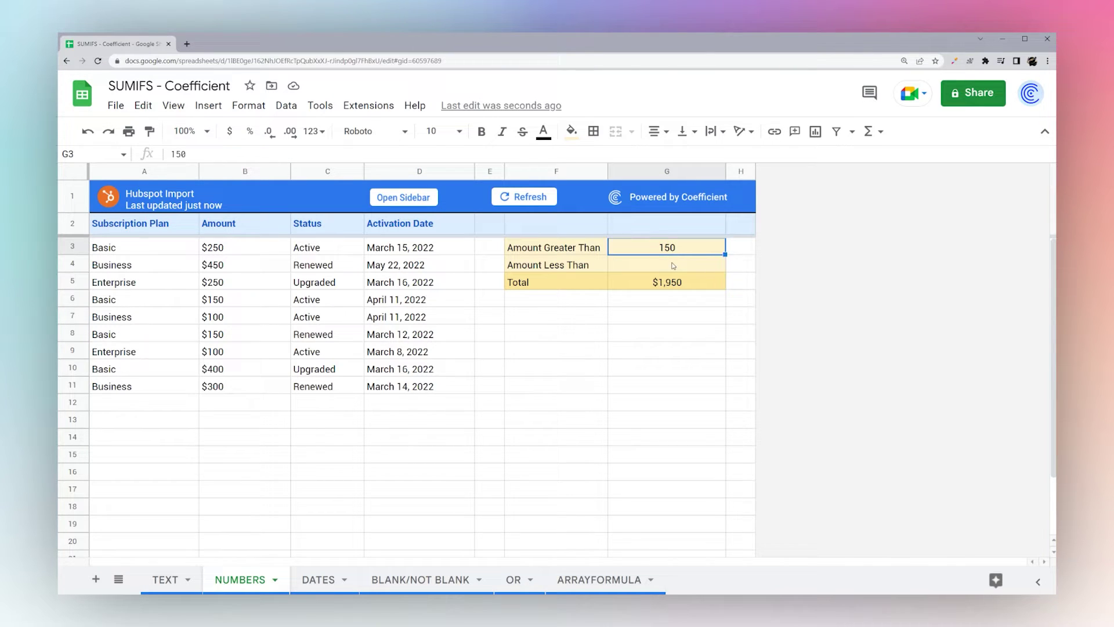
click(673, 269)
text(250)
key(Return)
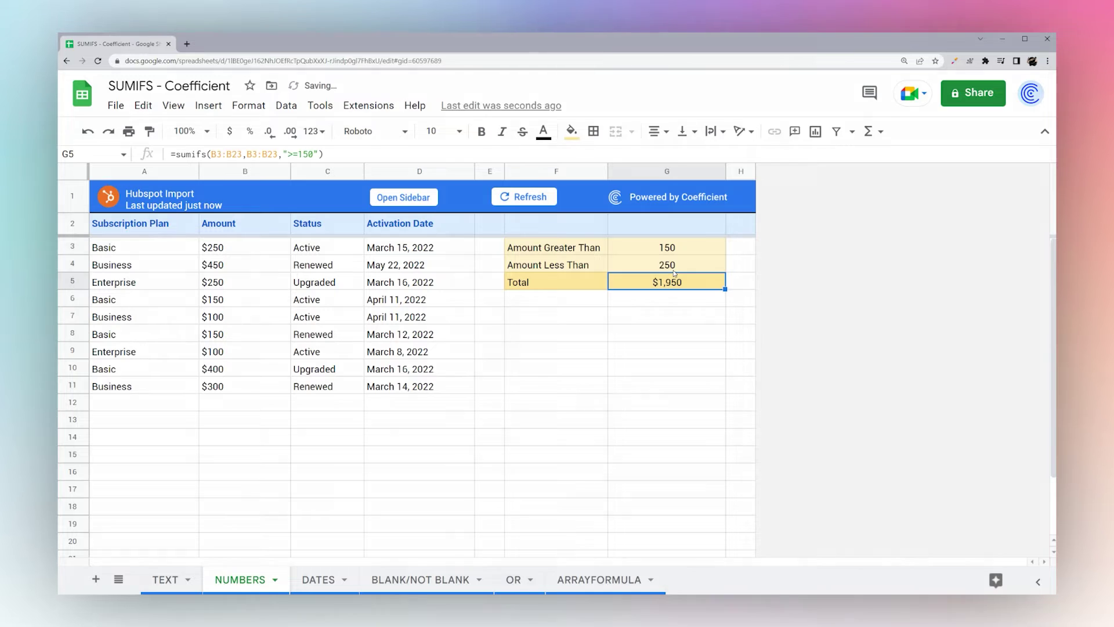
- Replace the hard-coded 150 with &G3 so the Total's criterion reads ">="&G3
click(300, 154)
double_click(303, 154)
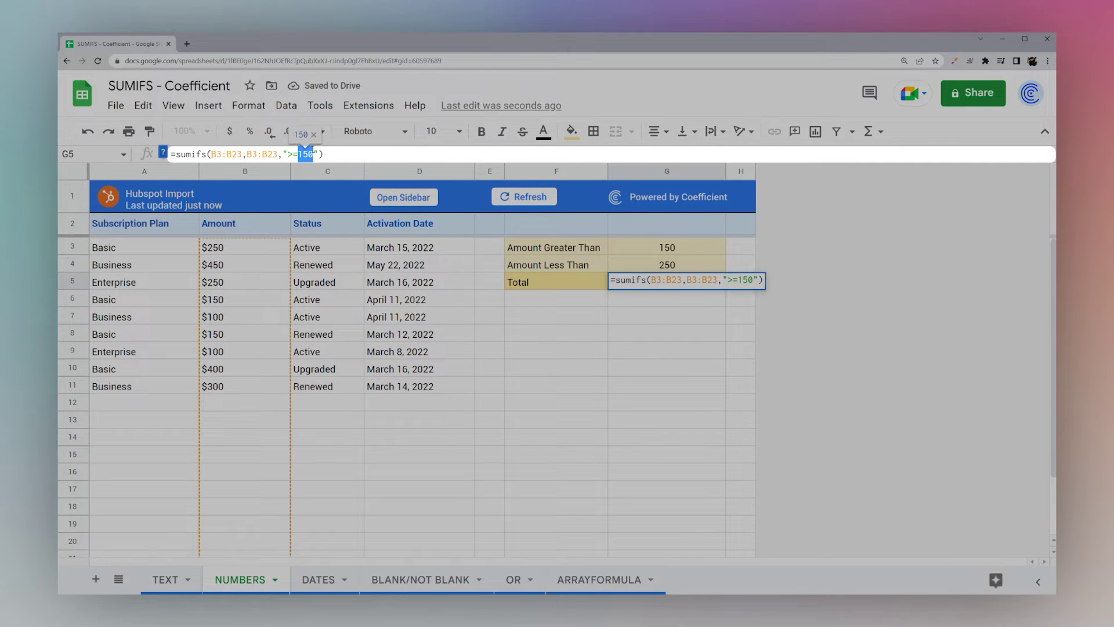
key(BackSpace)
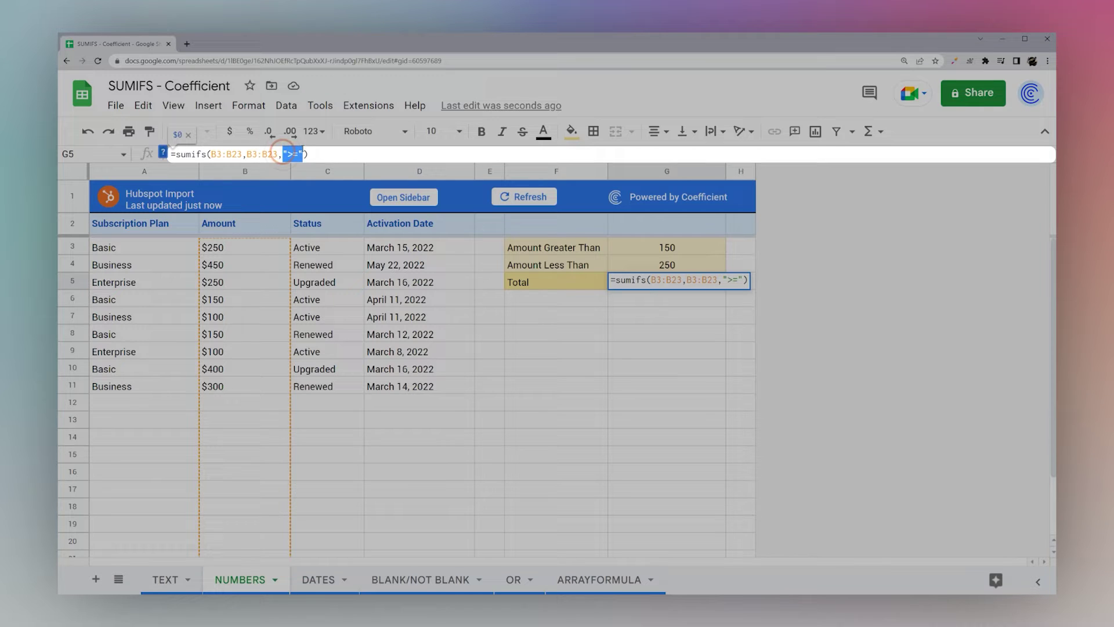
click(303, 154)
text(&)
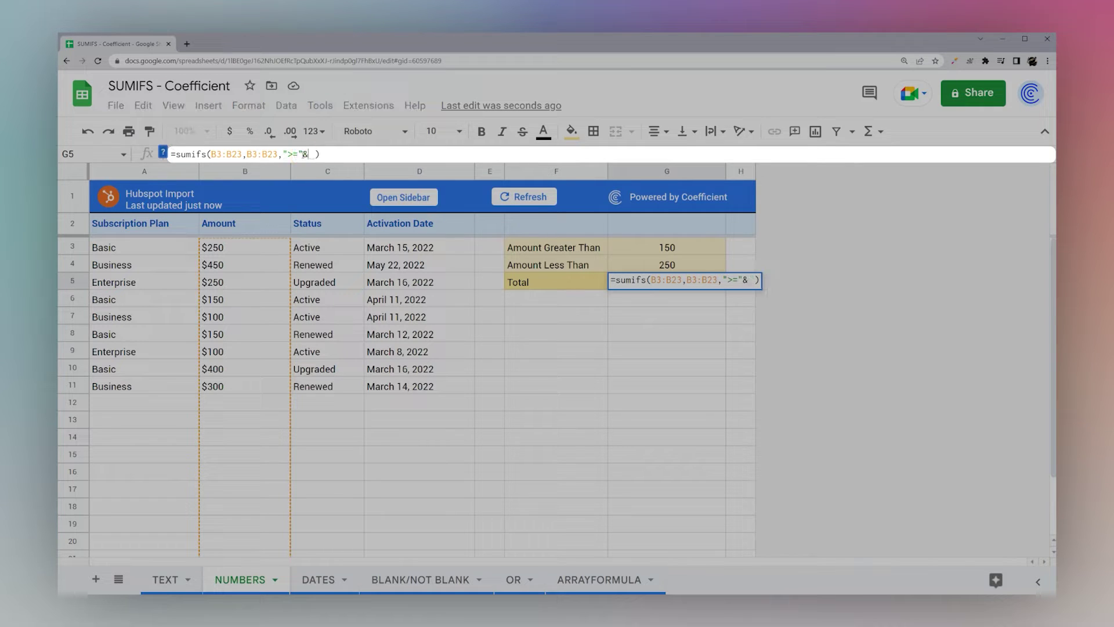
click(681, 250)
key(Return)
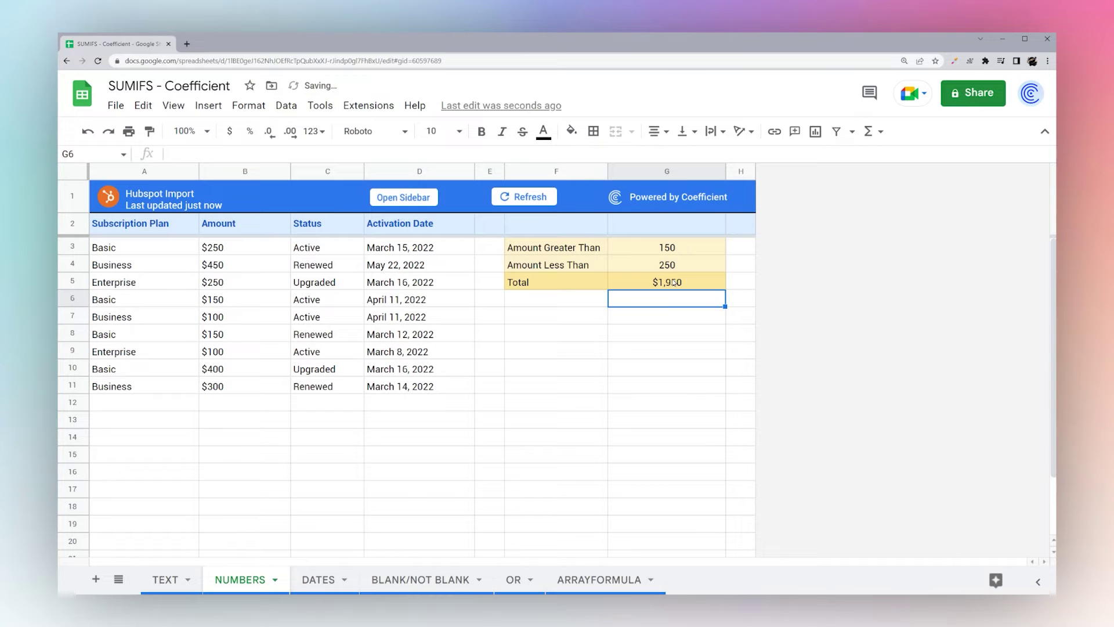
click(673, 282)
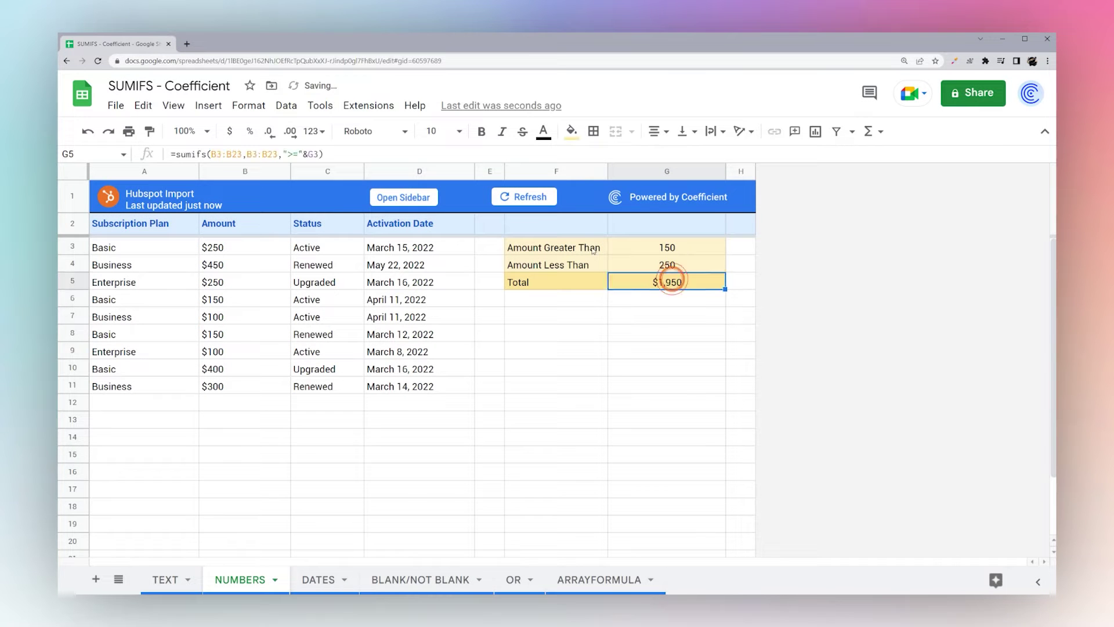
click(300, 153)
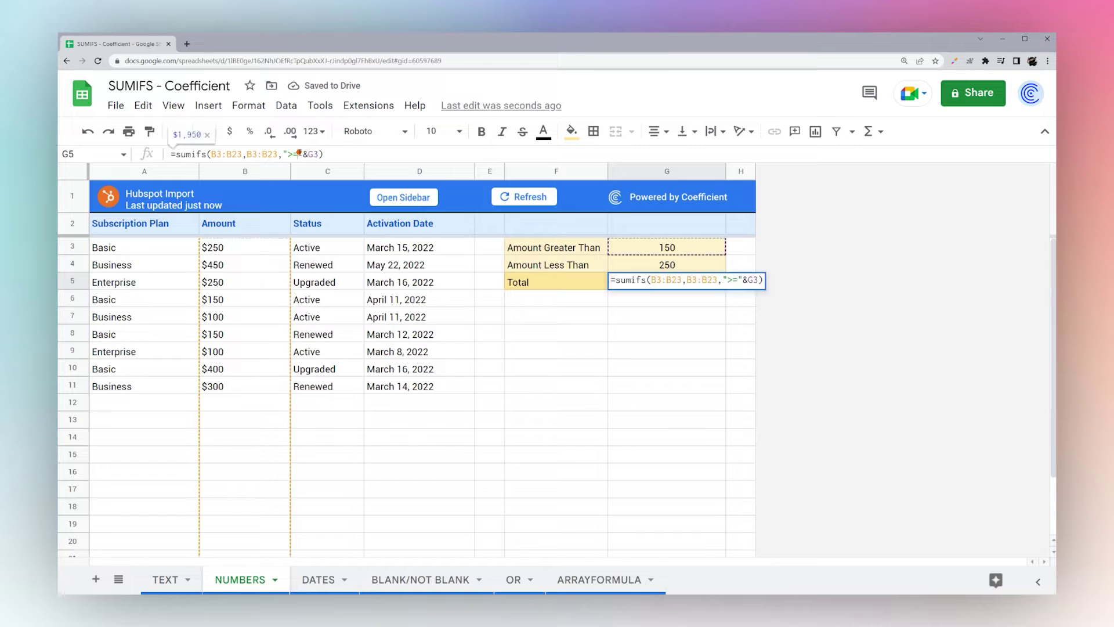
- Duplicate the range-criterion pair in the Total and change it to B3:B23,"<="&G4
key(Escape)
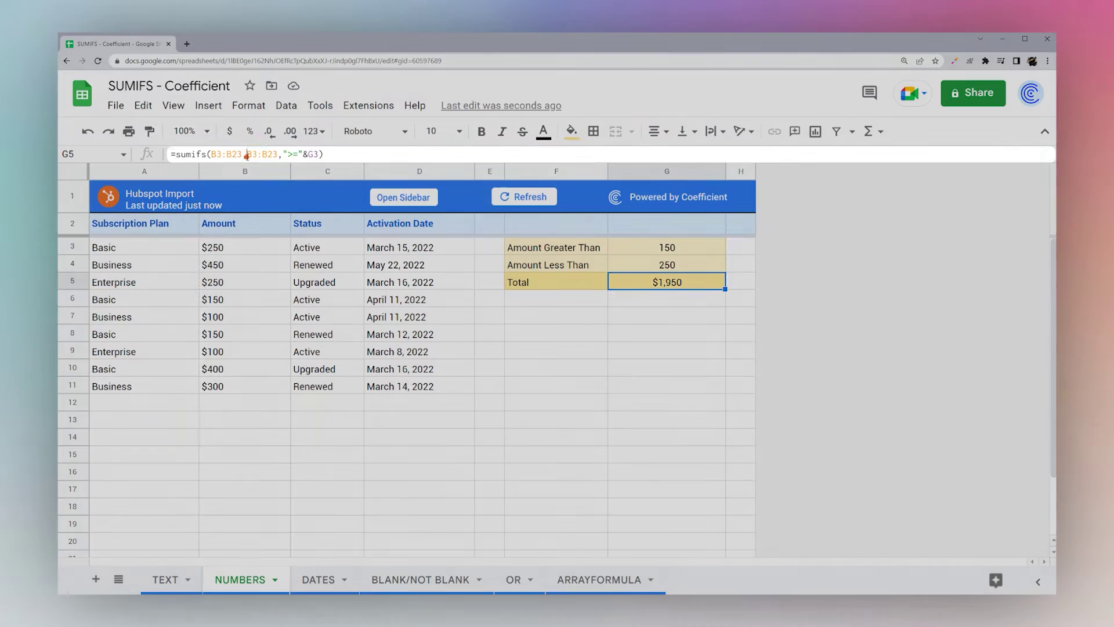
mouse_move(324, 154)
mouse_down()
mouse_move(246, 154)
mouse_move(320, 154)
mouse_up()
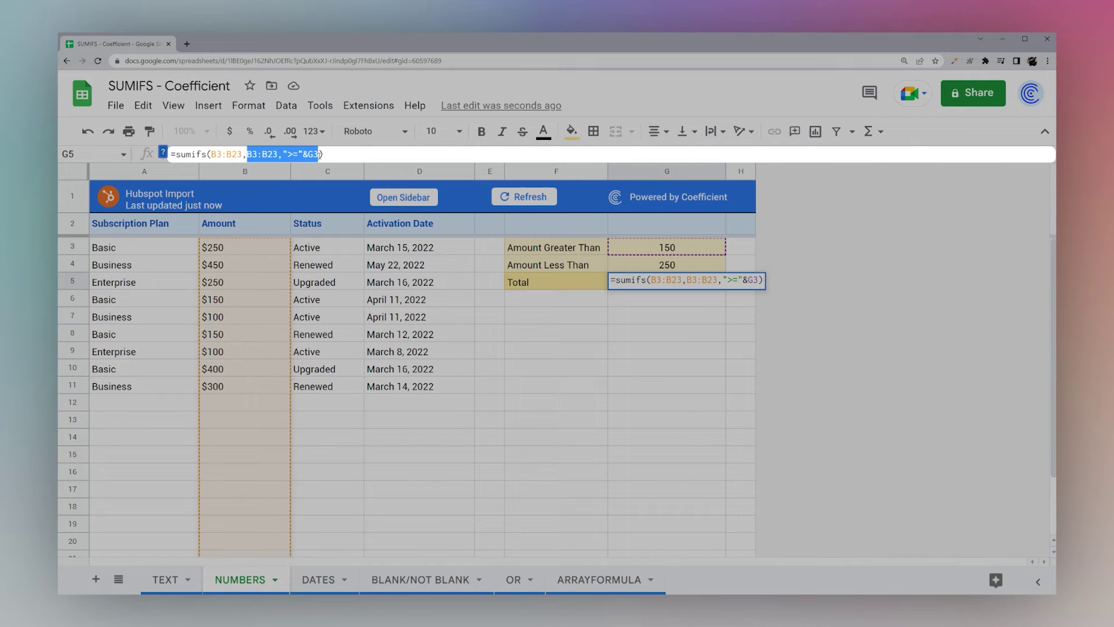
key(ctrl+c)
key(Right)
text(,)
key(ctrl+v)
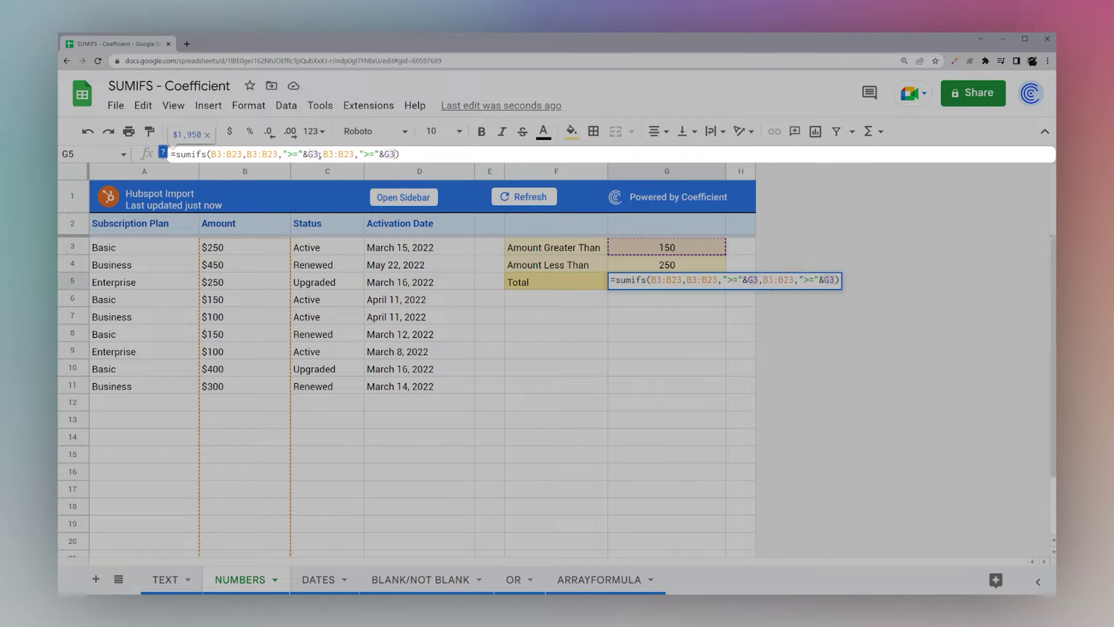
drag(364, 153, 369, 154)
text(<)
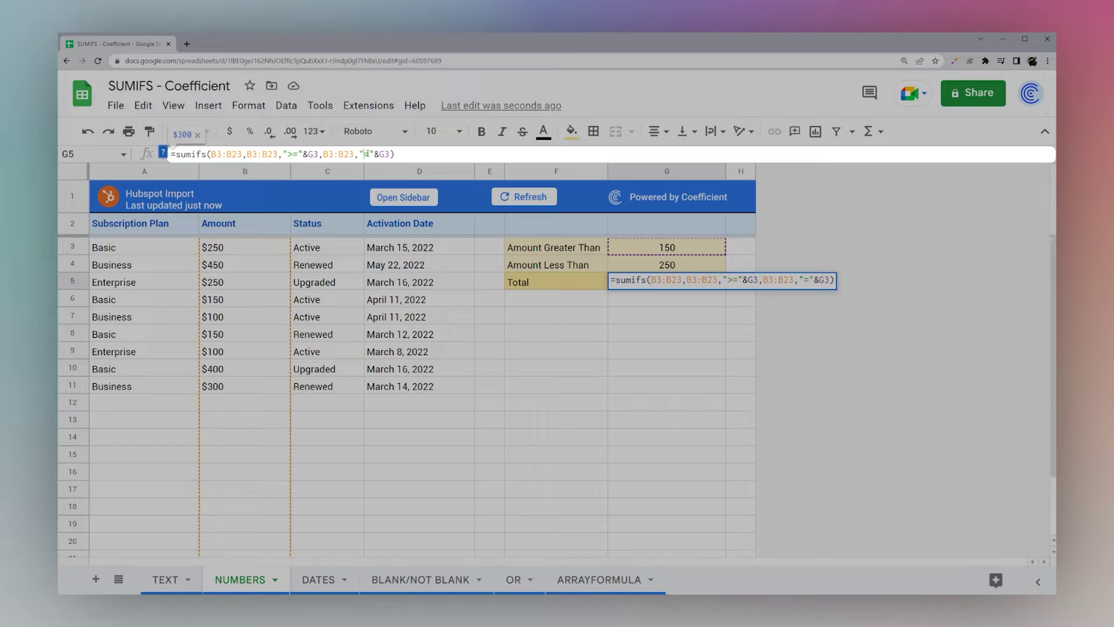
key(Right)
key(Right)
key(Right)
key(Right)
key(Right)
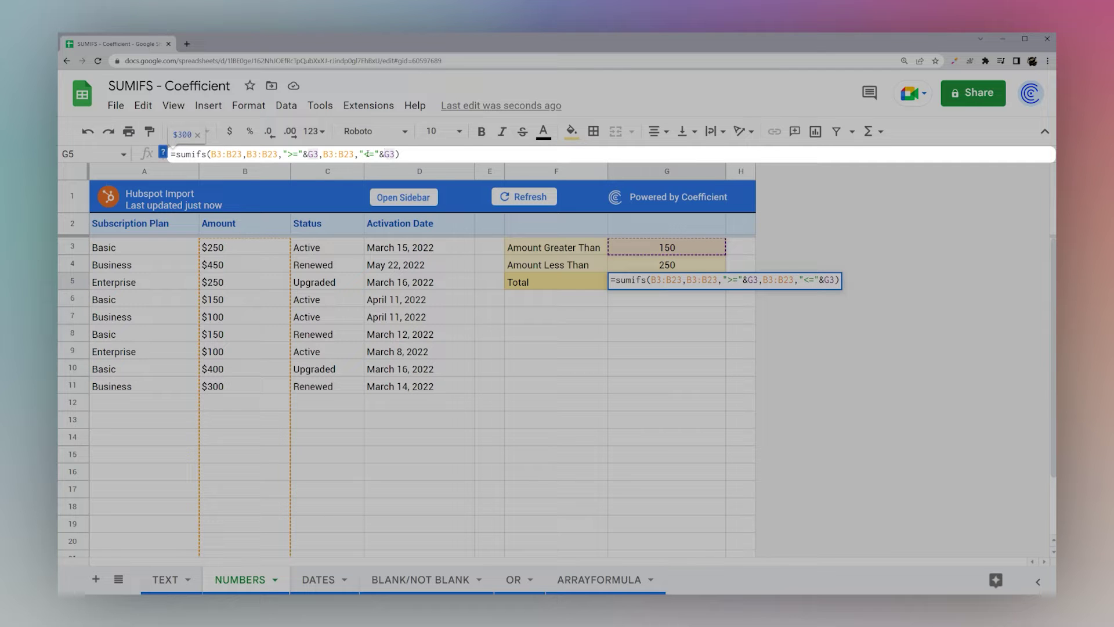
key(BackSpace)
text(4)
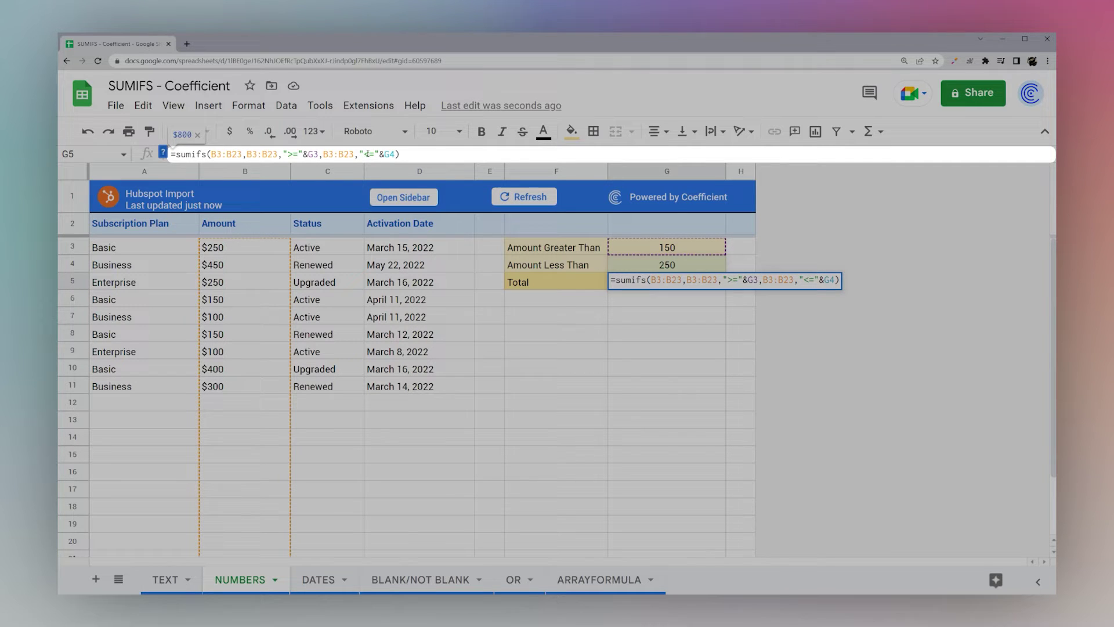
key(Return)
- Set Amount Less Than to 300 (after trying 200) and Amount Greater Than to 100, giving $1,300
click(662, 270)
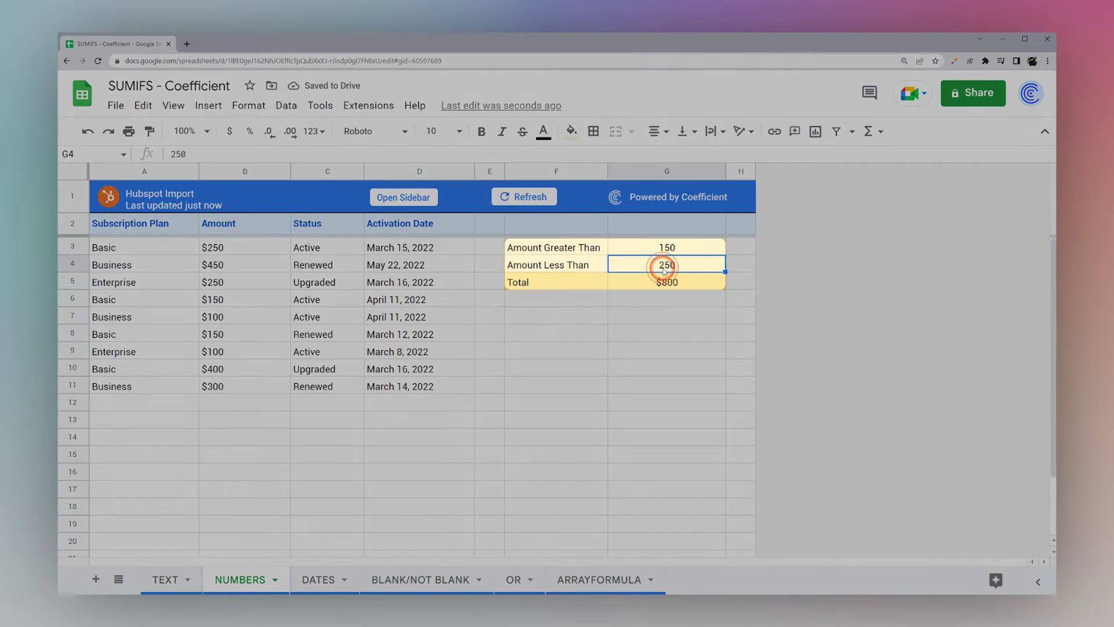
text(200)
key(Return)
click(664, 271)
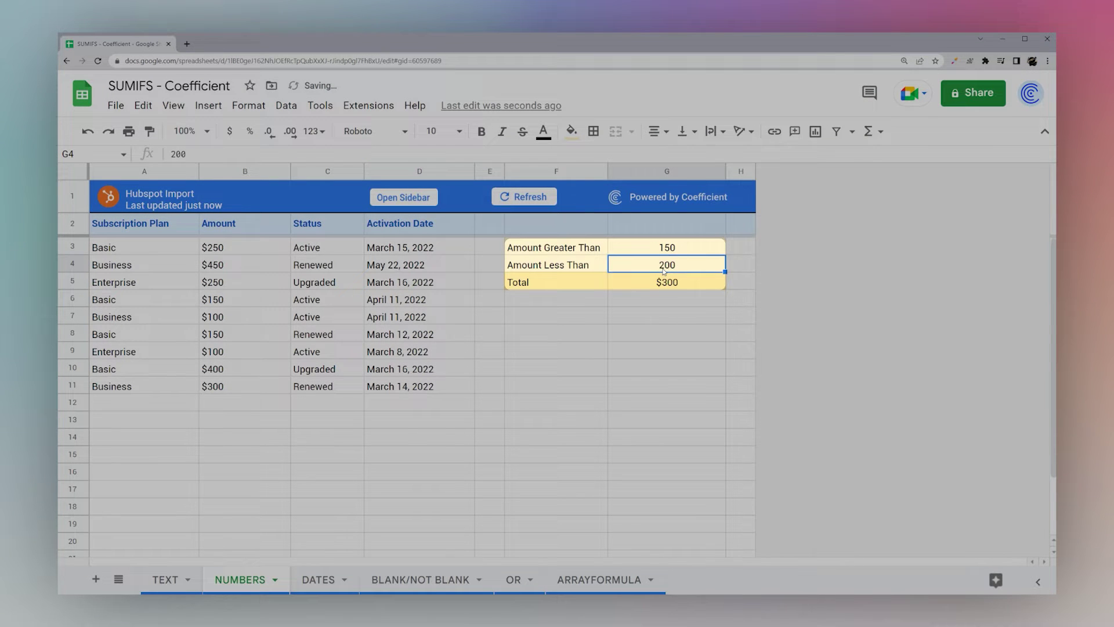
text(300)
key(Return)
click(672, 248)
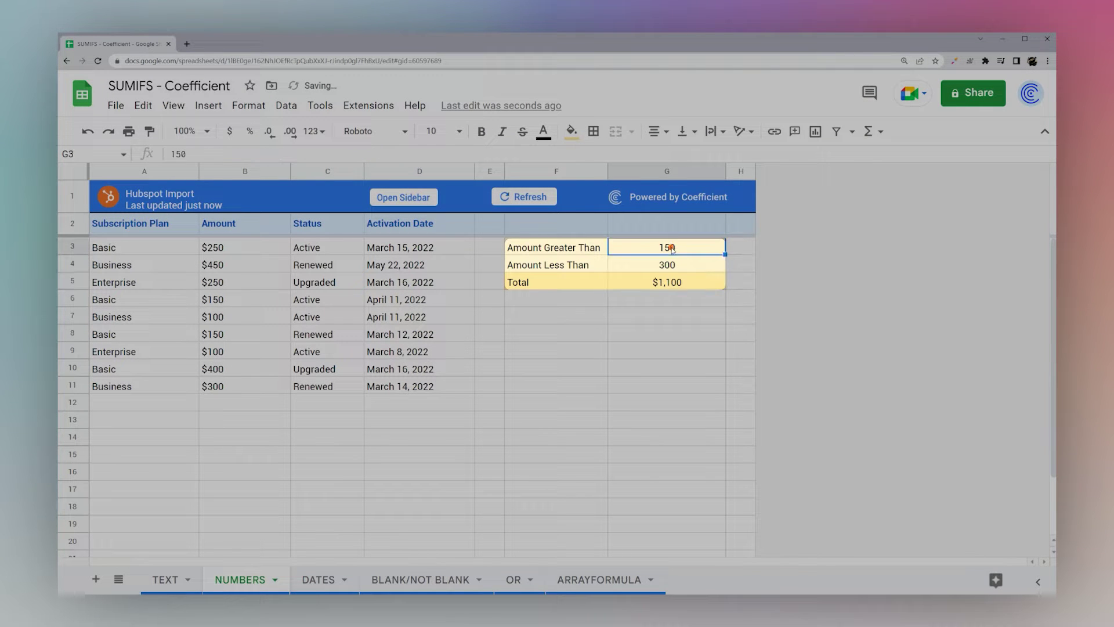
text(100)
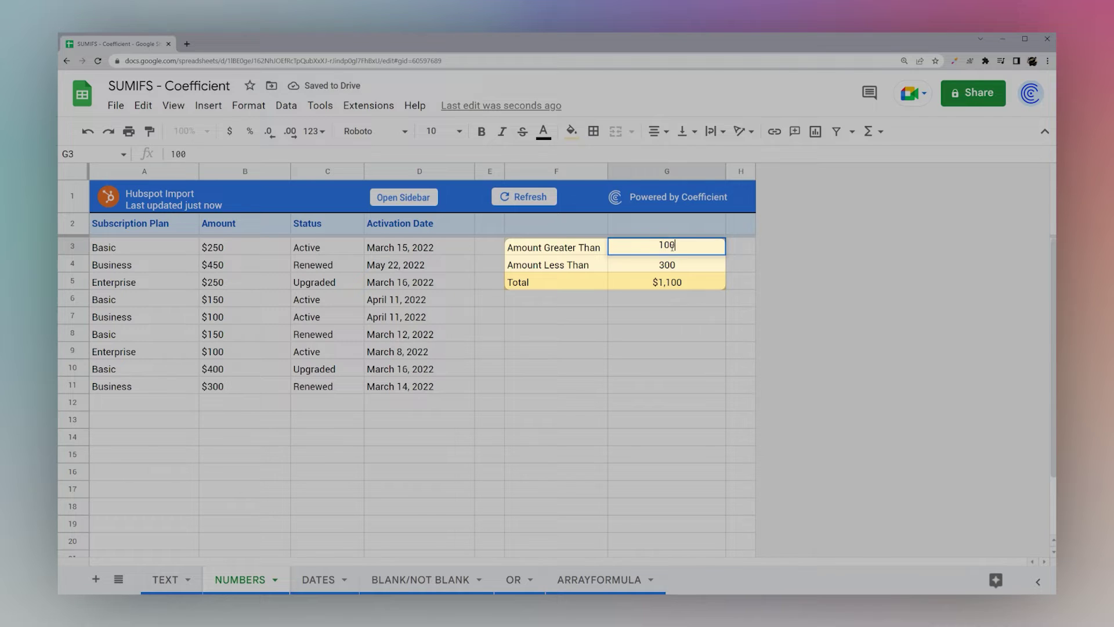
key(Return)
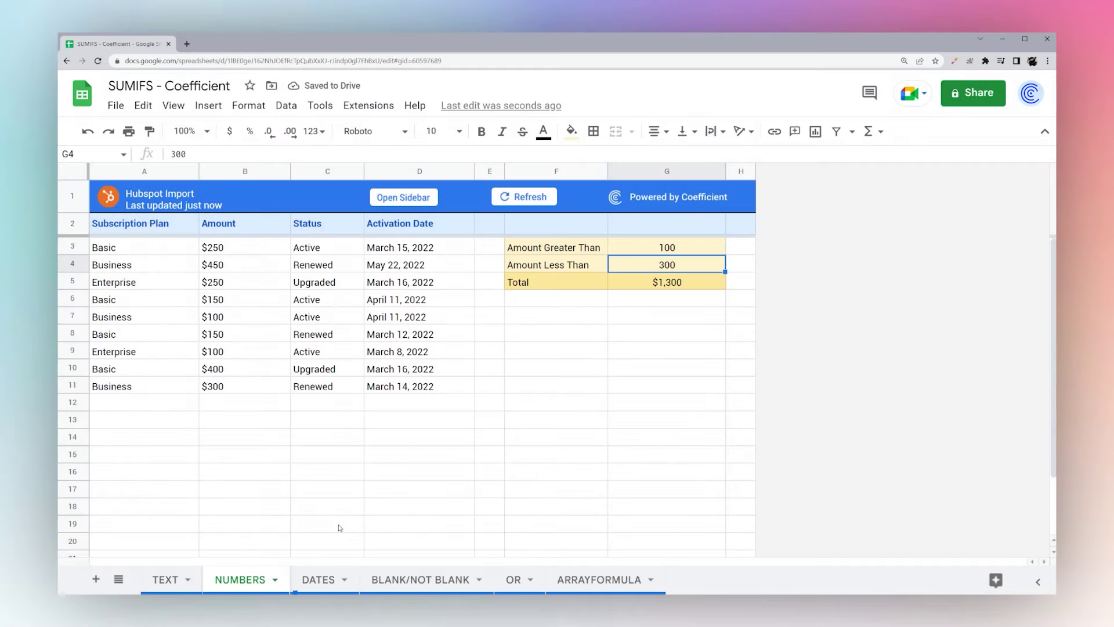
- On the DATES tab, inspect G6's formula: date range D4:D24 and criterion 4/11/22
click(313, 580)
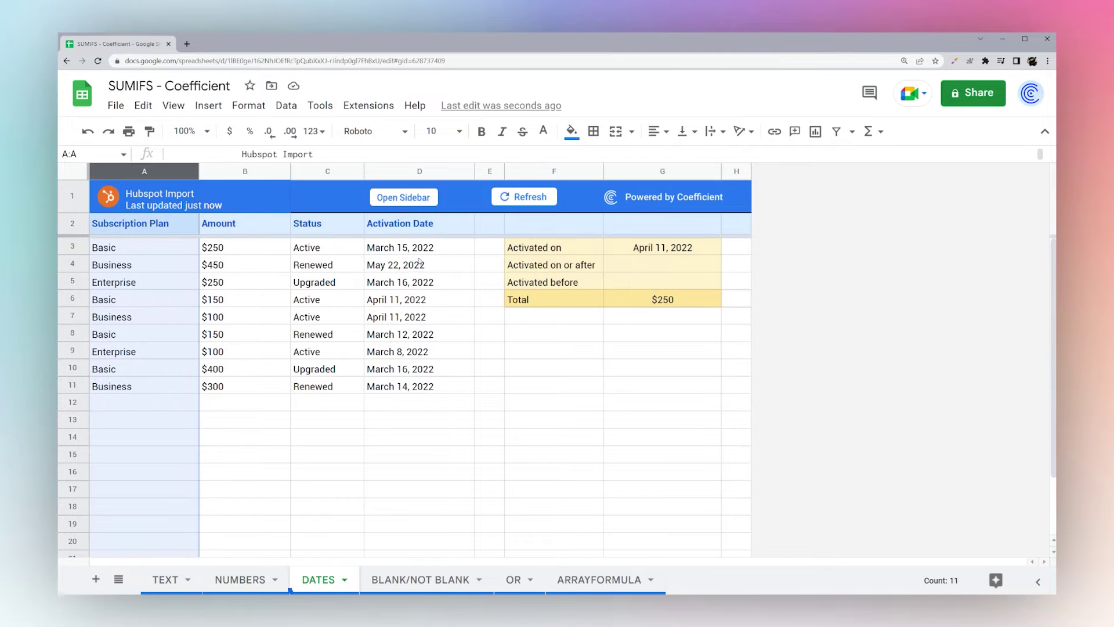
click(664, 301)
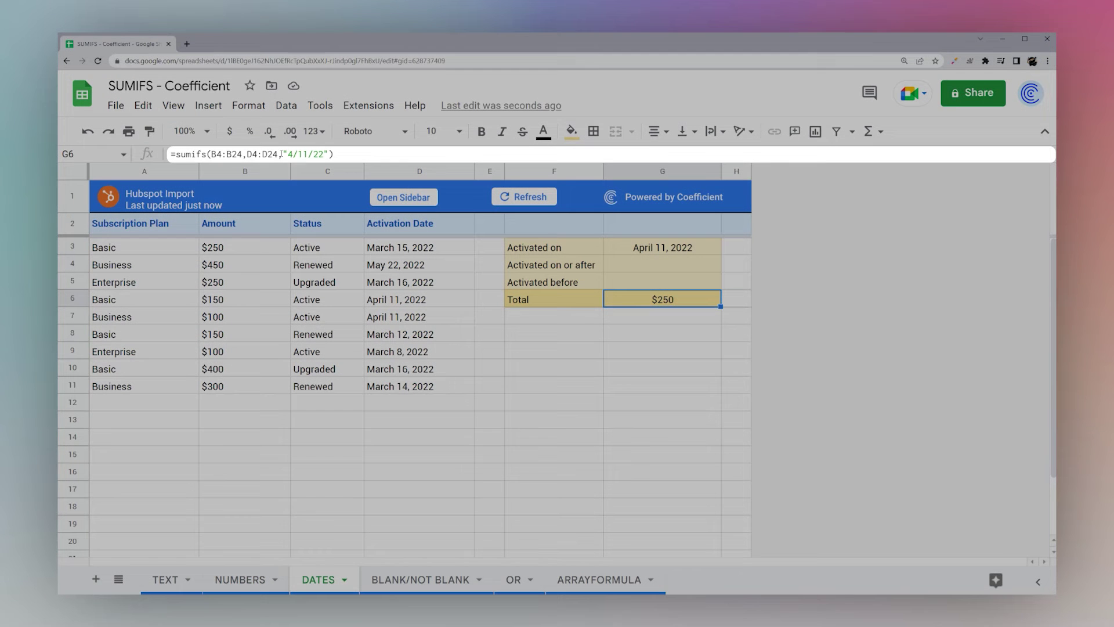
click(218, 154)
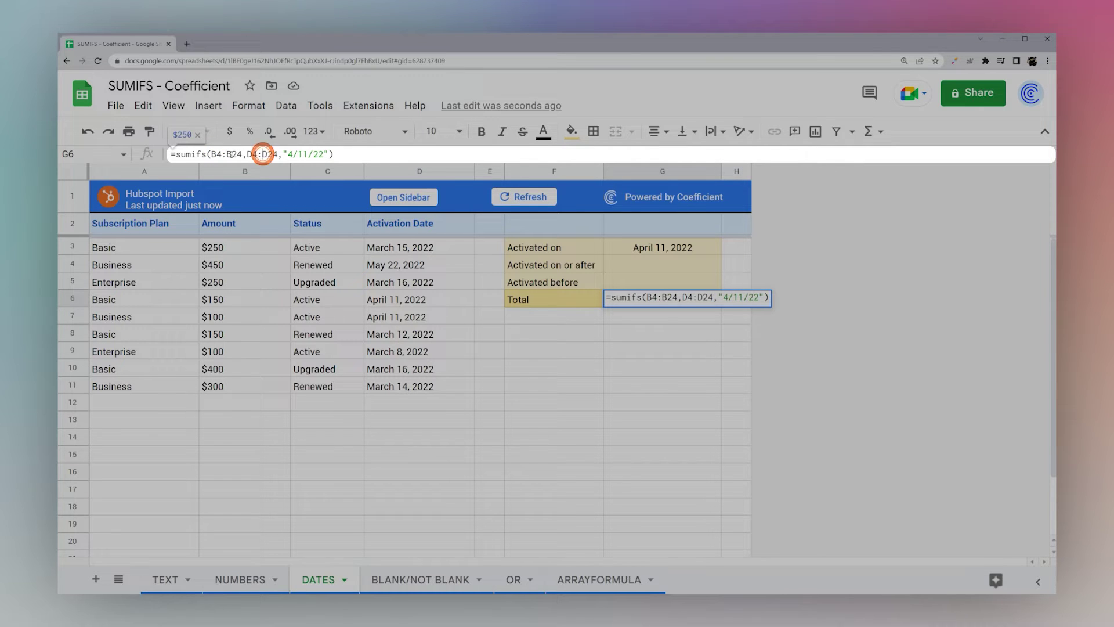
drag(248, 154, 277, 154)
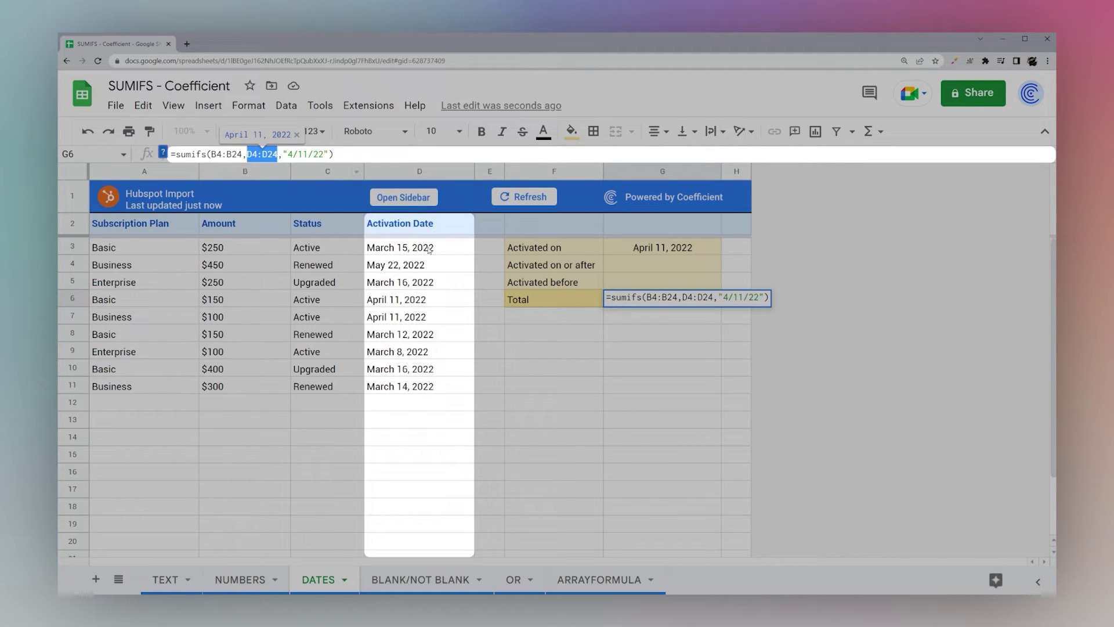
click(310, 153)
shift+click(325, 154)
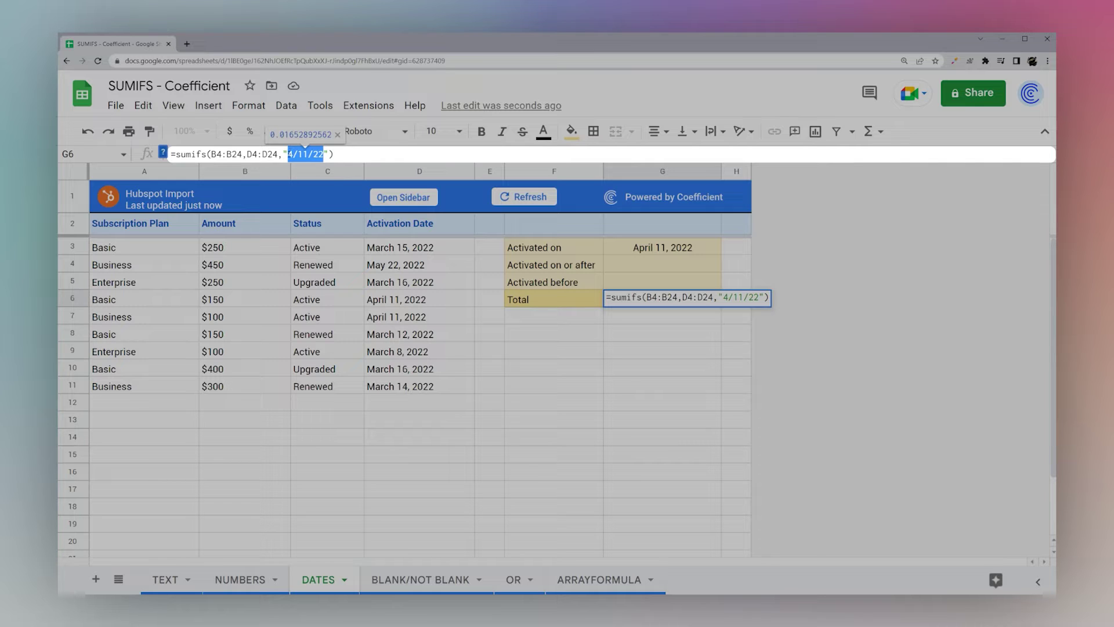
- Try ">" and "<=" before the date, then commit the exact 4/11/22 criterion for $250
click(288, 154)
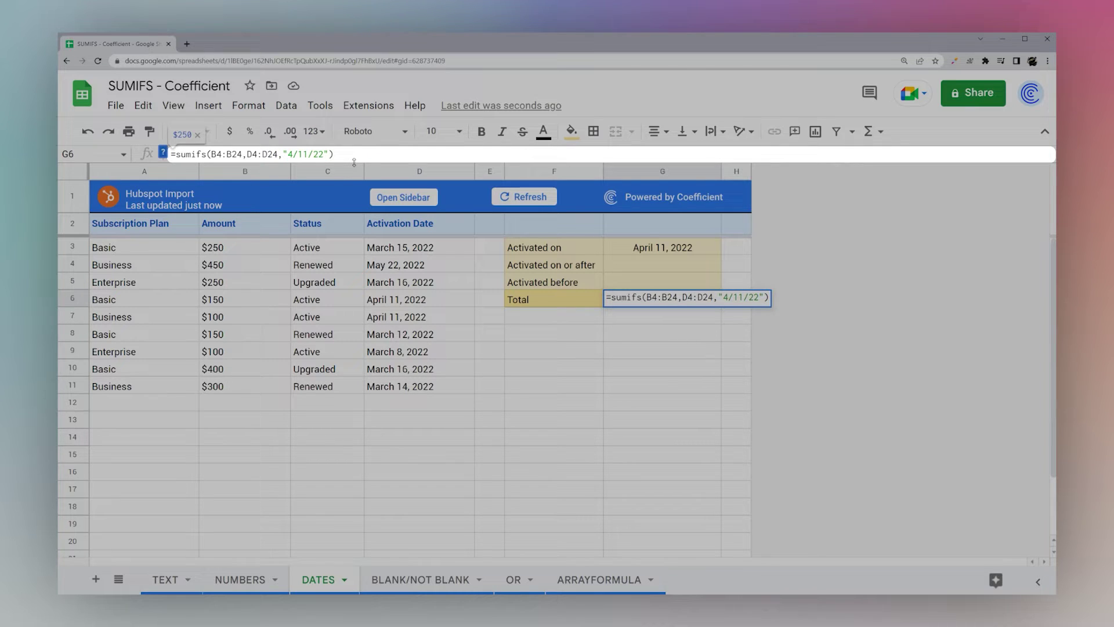
text(>)
key(BackSpace)
text(<)
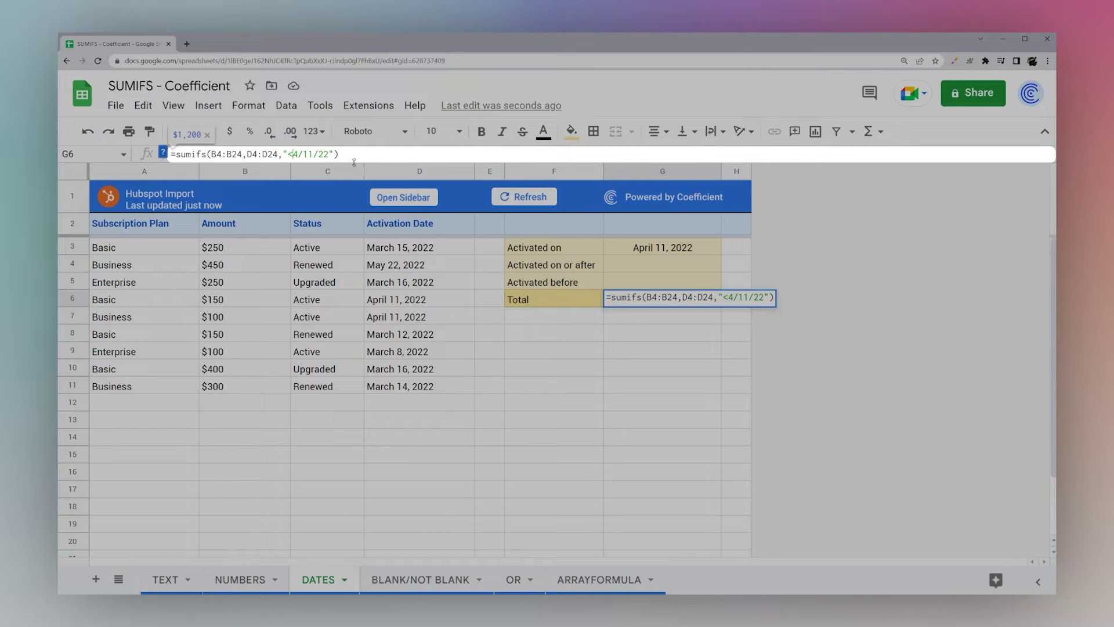
text(=)
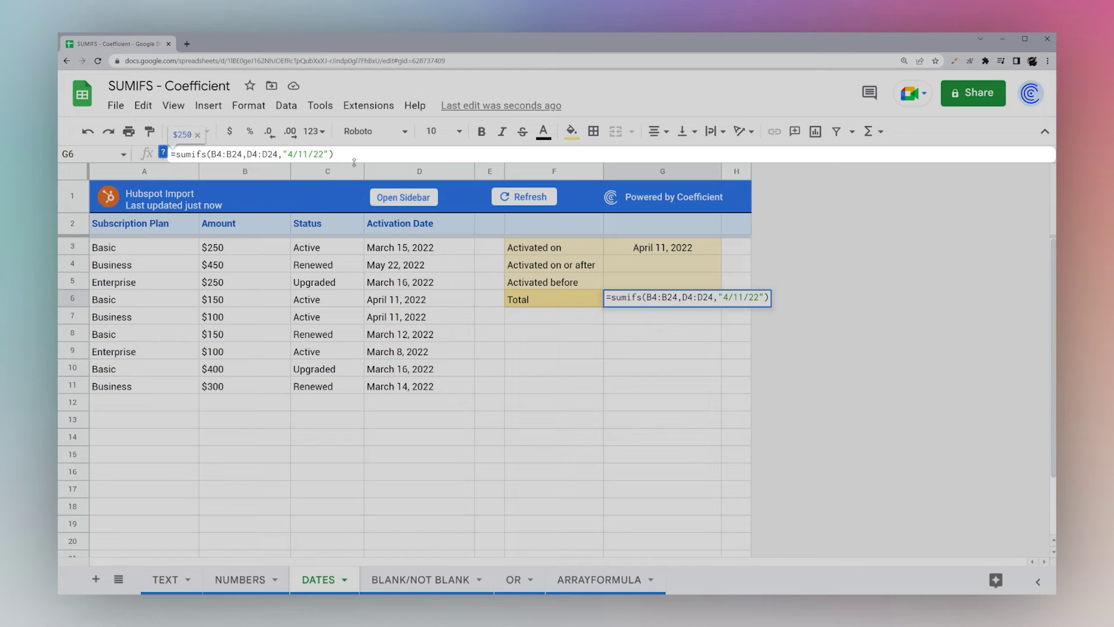
key(Return)
- Replace the quoted date in G6 with ">="&G3, which gives a $700 total
click(641, 300)
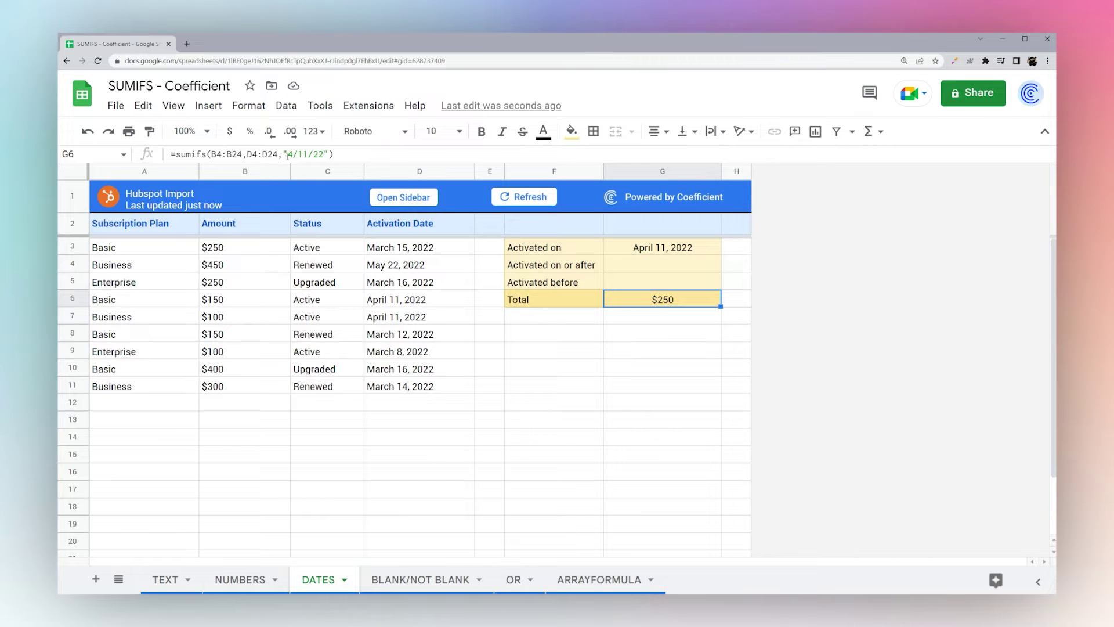
click(283, 154)
double_click(284, 155)
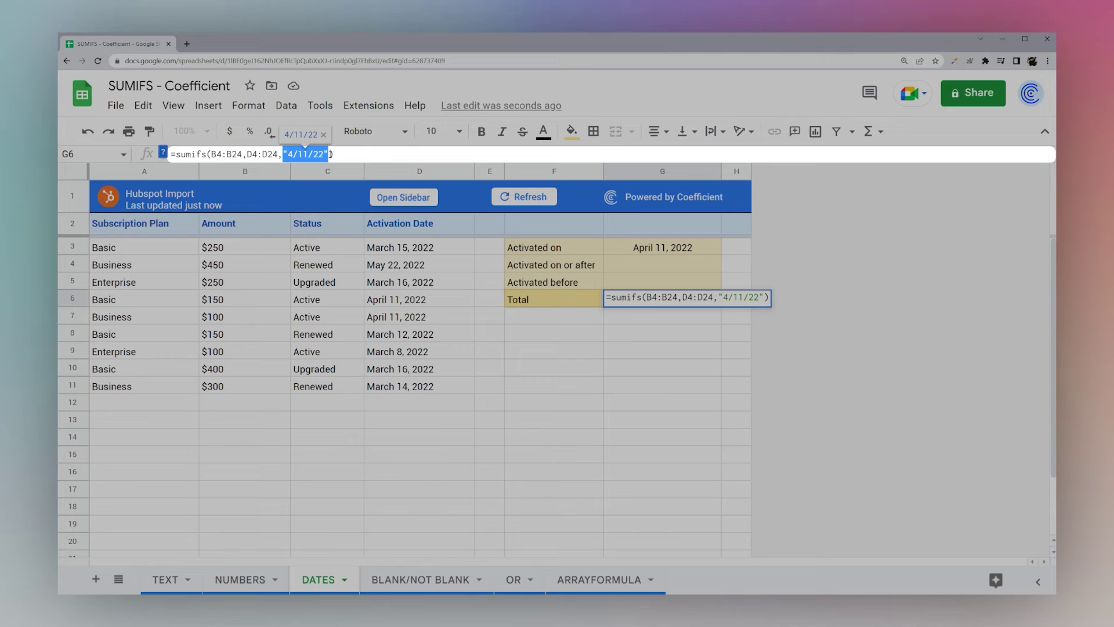
key(BackSpace)
text(">)
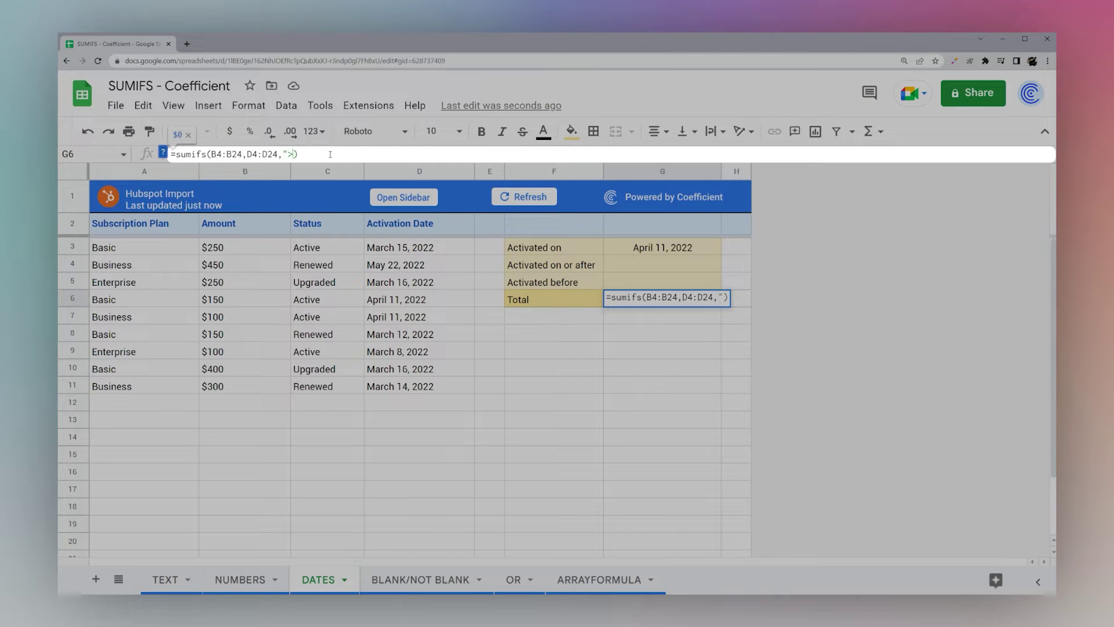
text(="&)
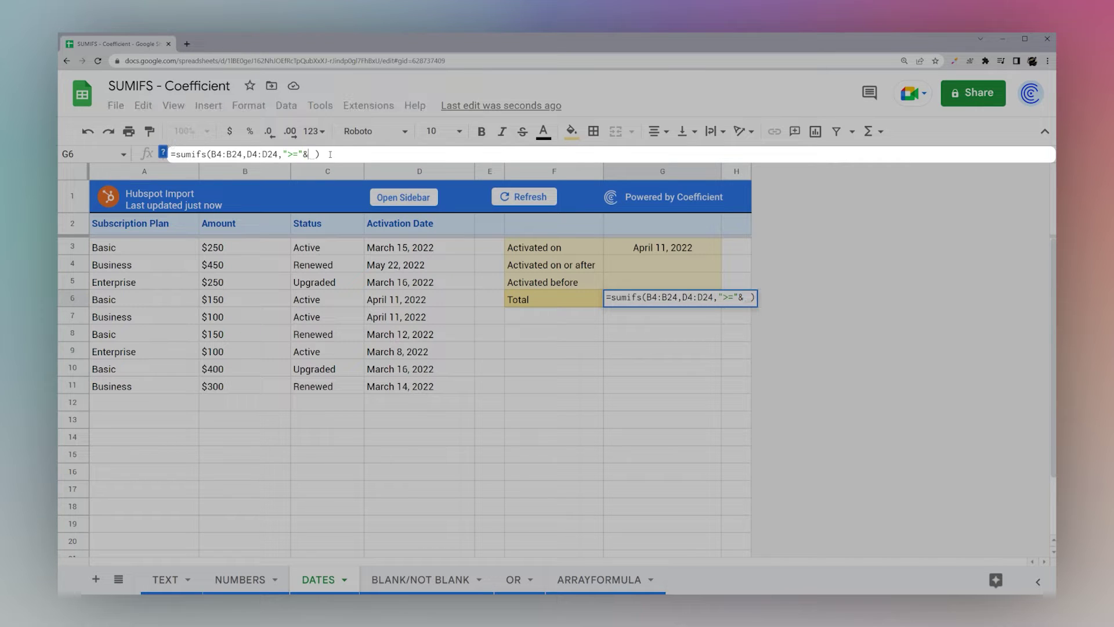
click(633, 250)
key(Return)
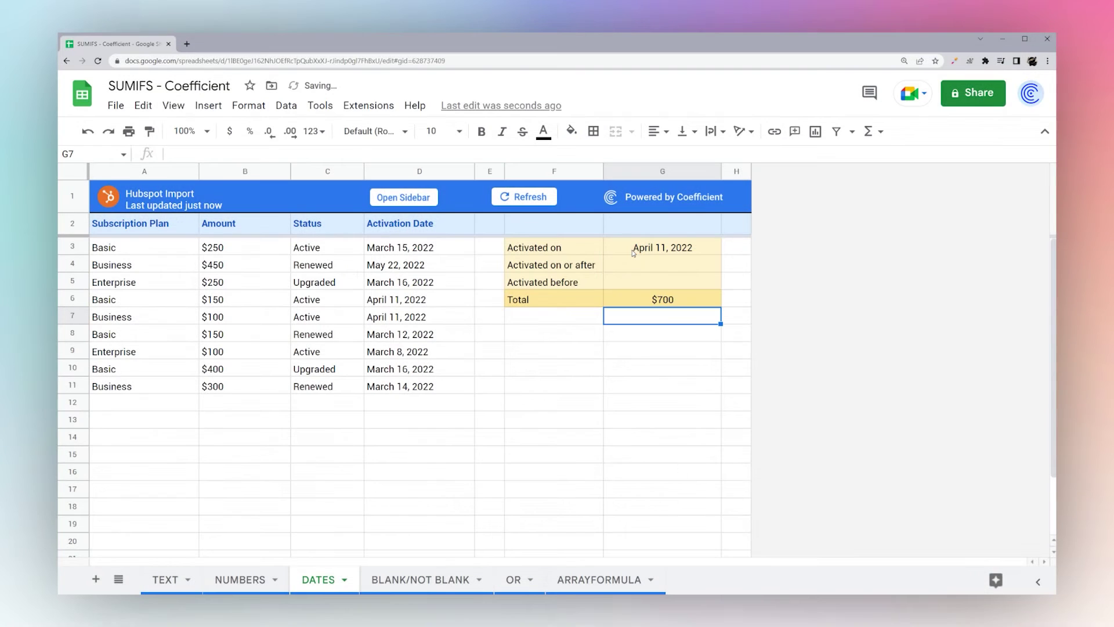
- Check the date in G3 and change the criterion to "="&G3, returning $250
click(666, 300)
click(672, 249)
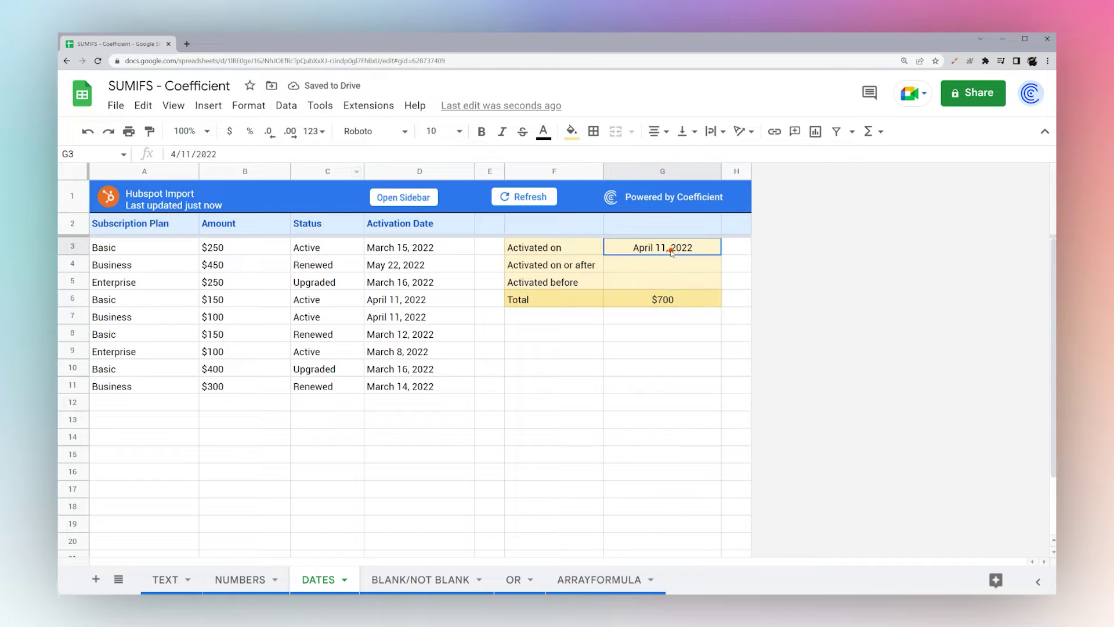
click(623, 296)
click(287, 154)
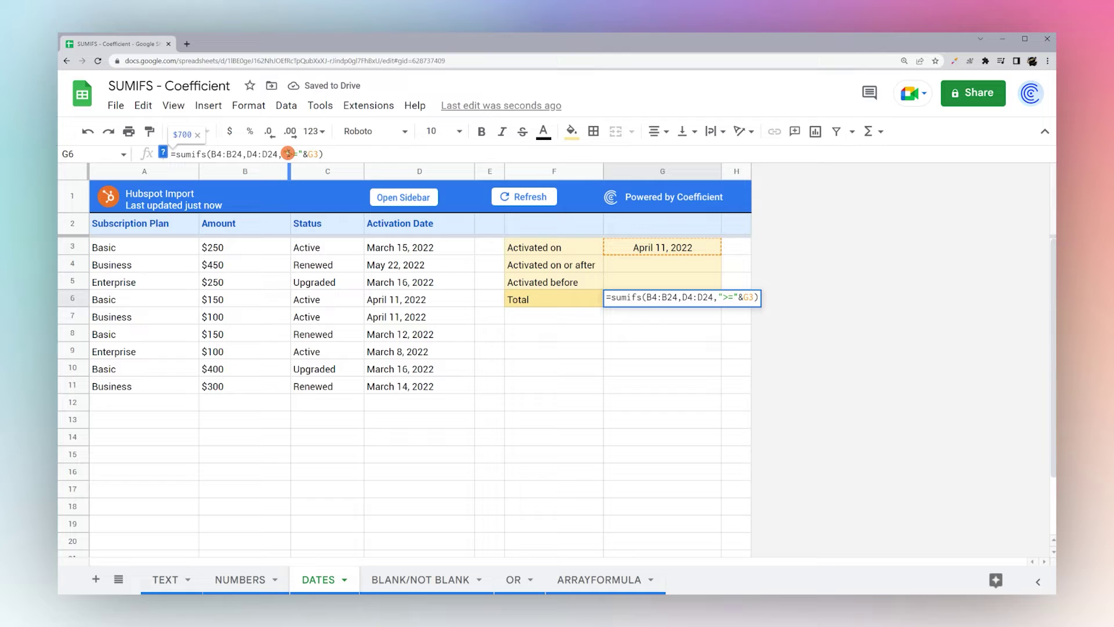
key(BackSpace)
key(Return)
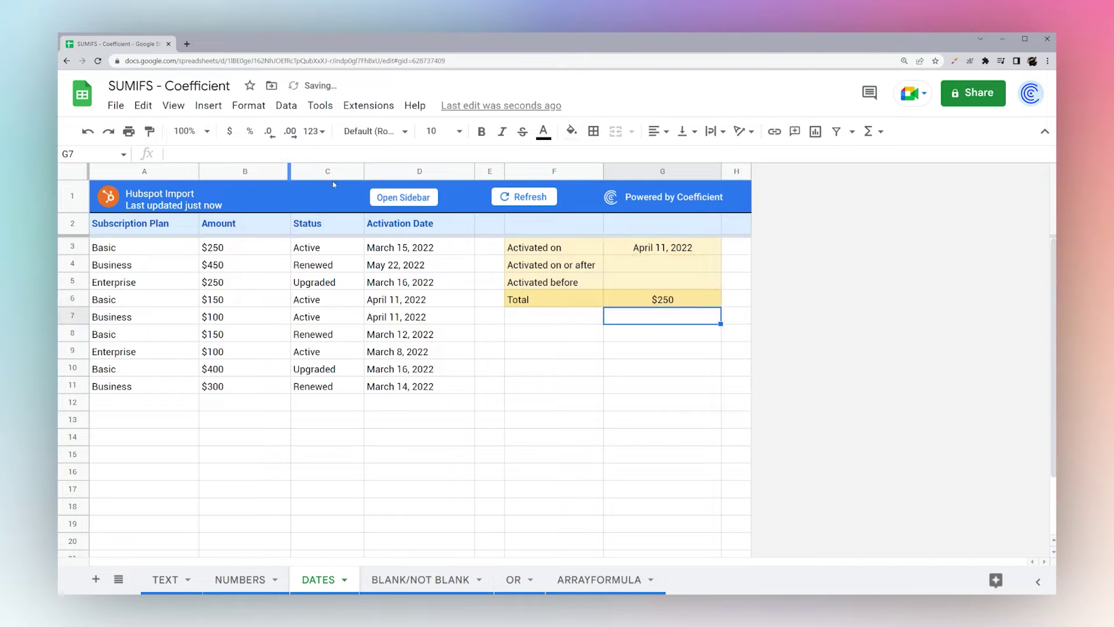
click(644, 300)
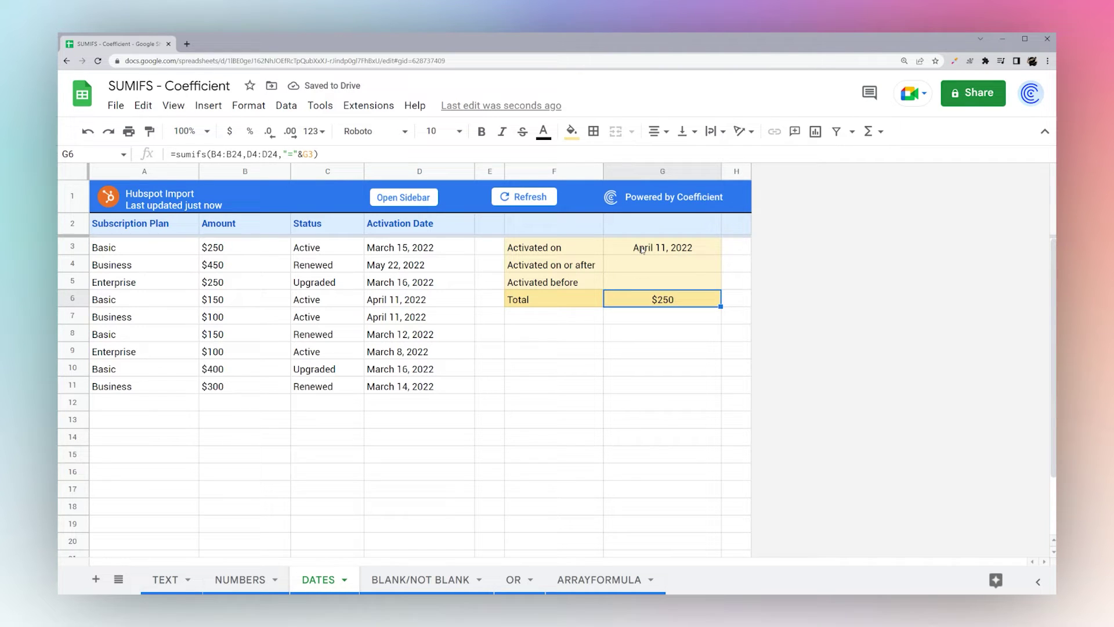
- Clear G3 and enter 3/31/22 as the start date in G4 and 4/30/22 as the end date in G5
click(642, 250)
key(Delete)
double_click(642, 267)
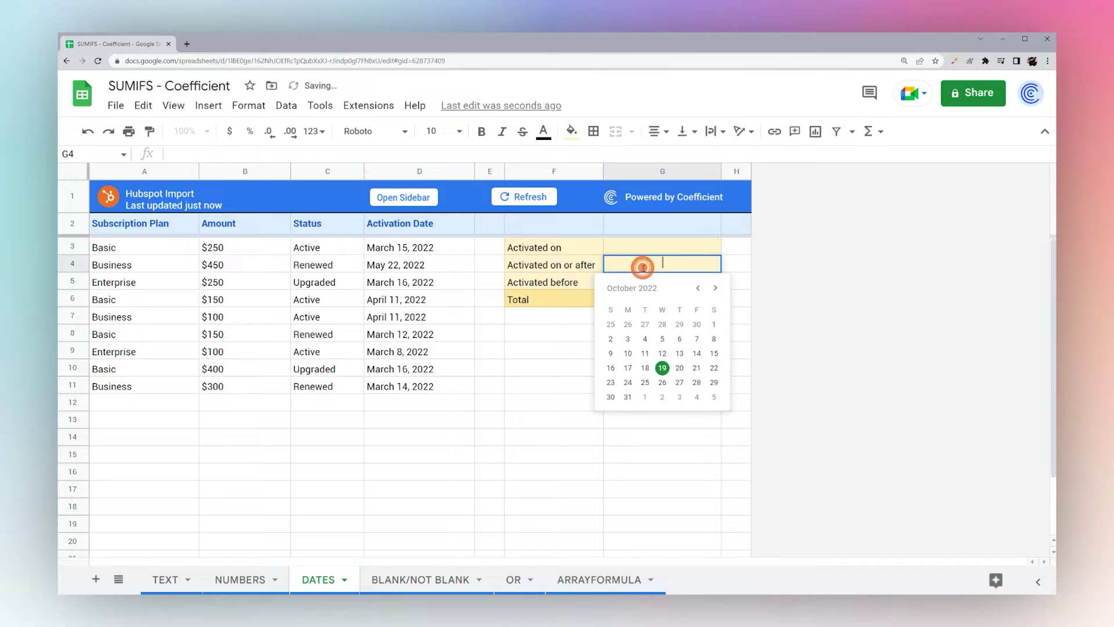
click(632, 264)
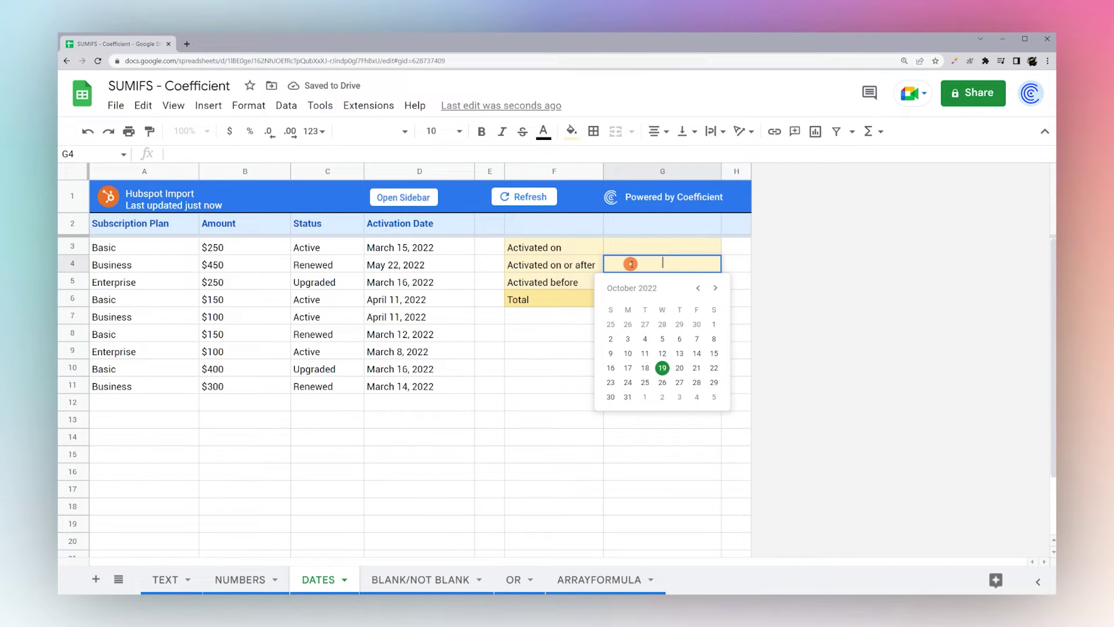
text(3/31/22)
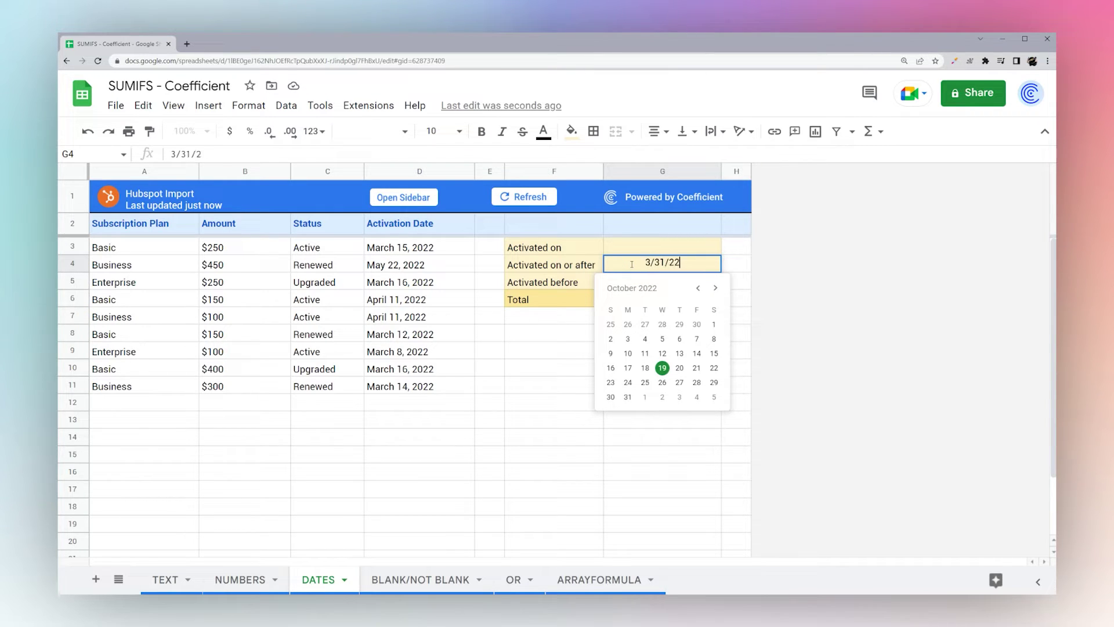
key(Return)
text(4/30/22)
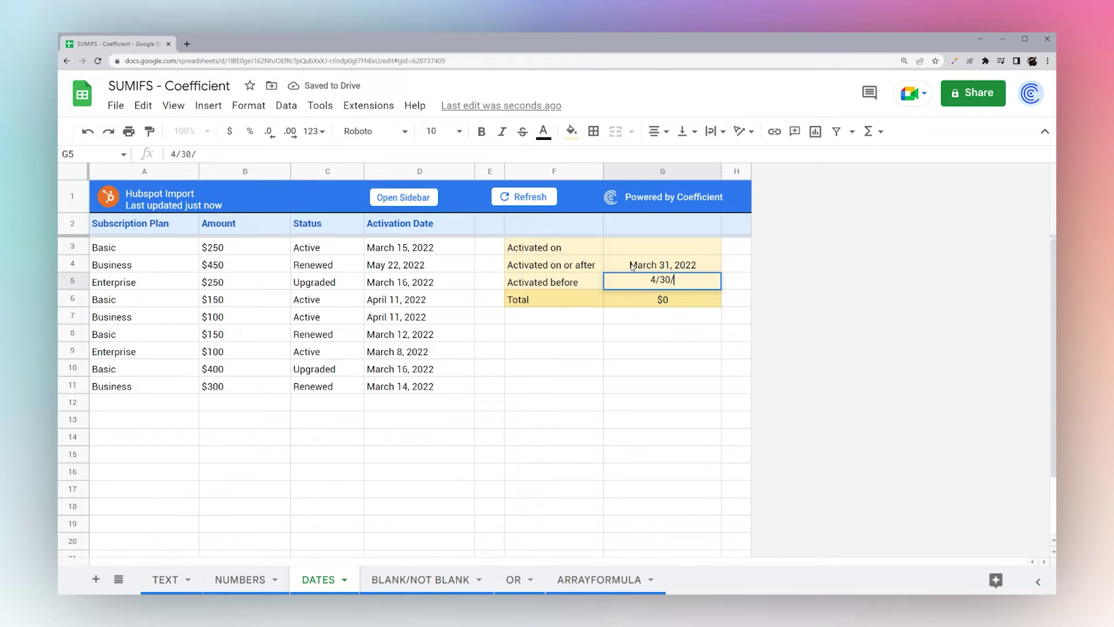
key(Return)
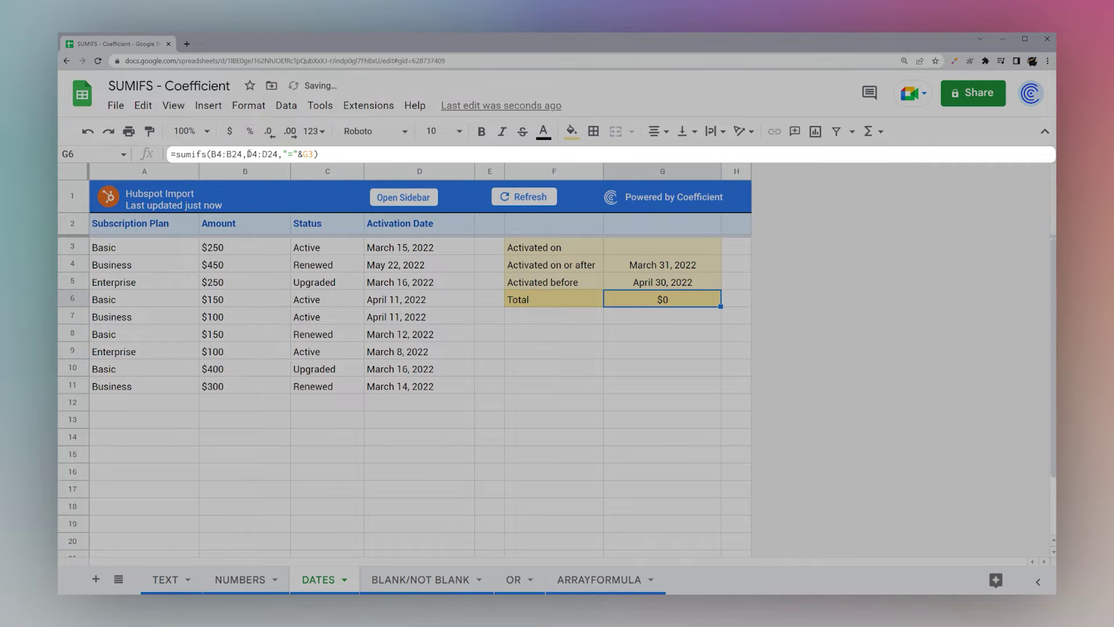
- Rewrite G6 as SUMIFS with ">="&G4 and "<="&G5 date criteria, giving $250
click(246, 153)
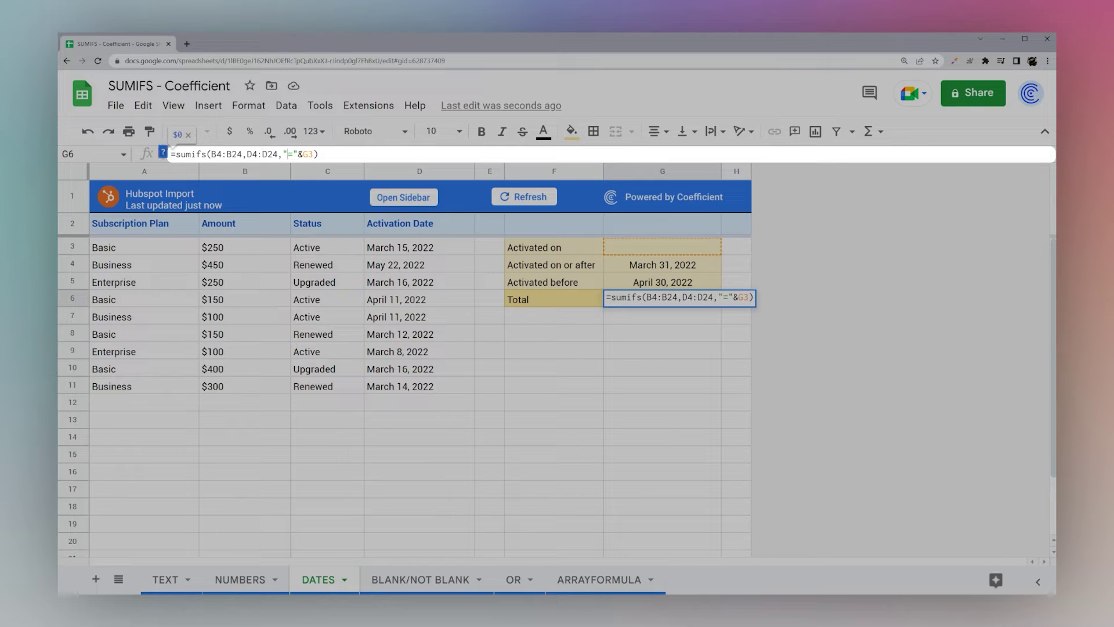
text(>)
click(662, 264)
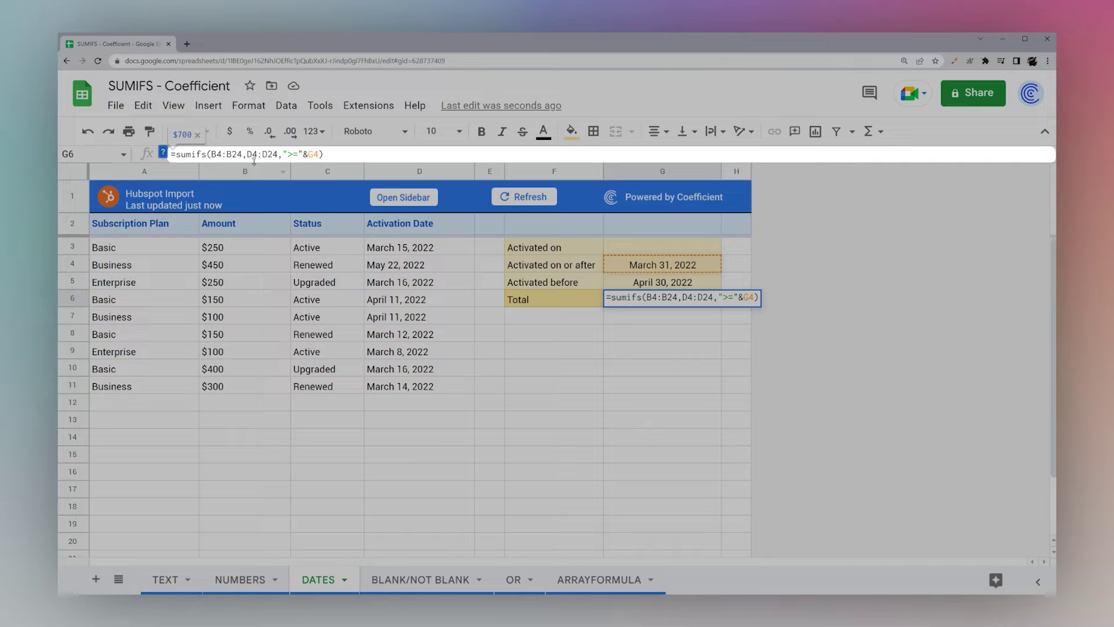
drag(253, 161, 322, 154)
click(318, 153)
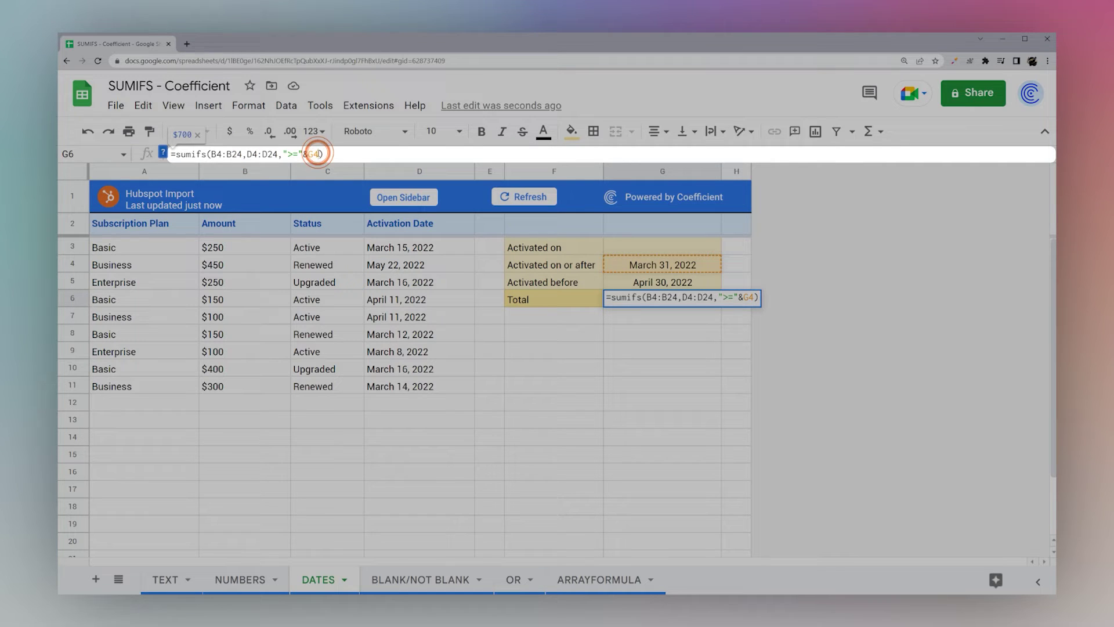
text(,D4:D24,">="&G4)
click(365, 154)
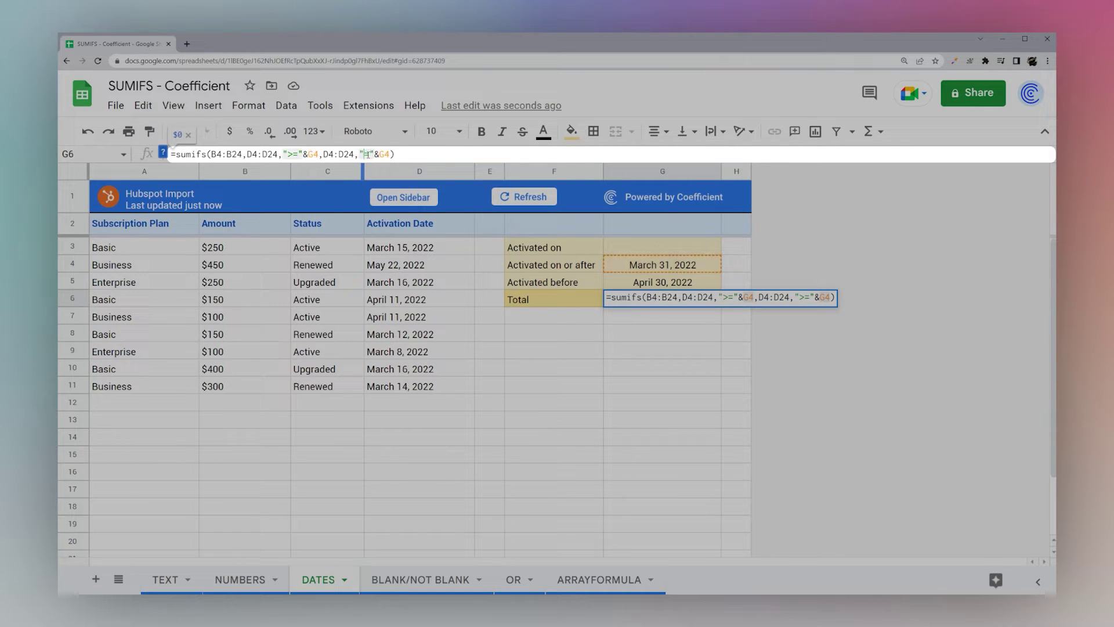
text(<)
key(End)
key(BackSpace)
key(BackSpace)
text(5))
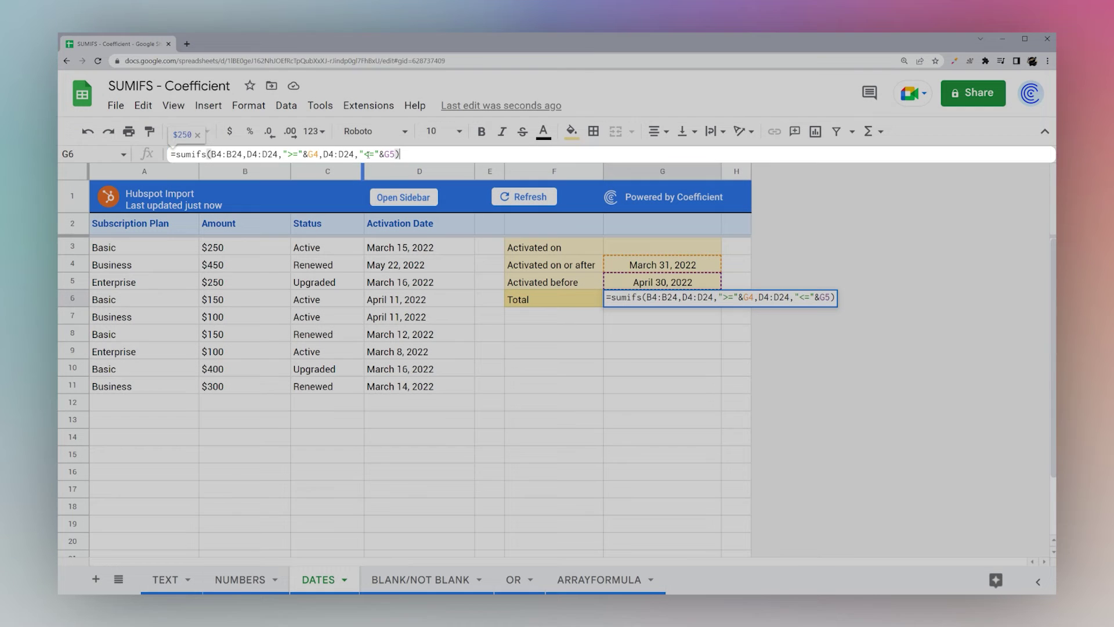
key(Return)
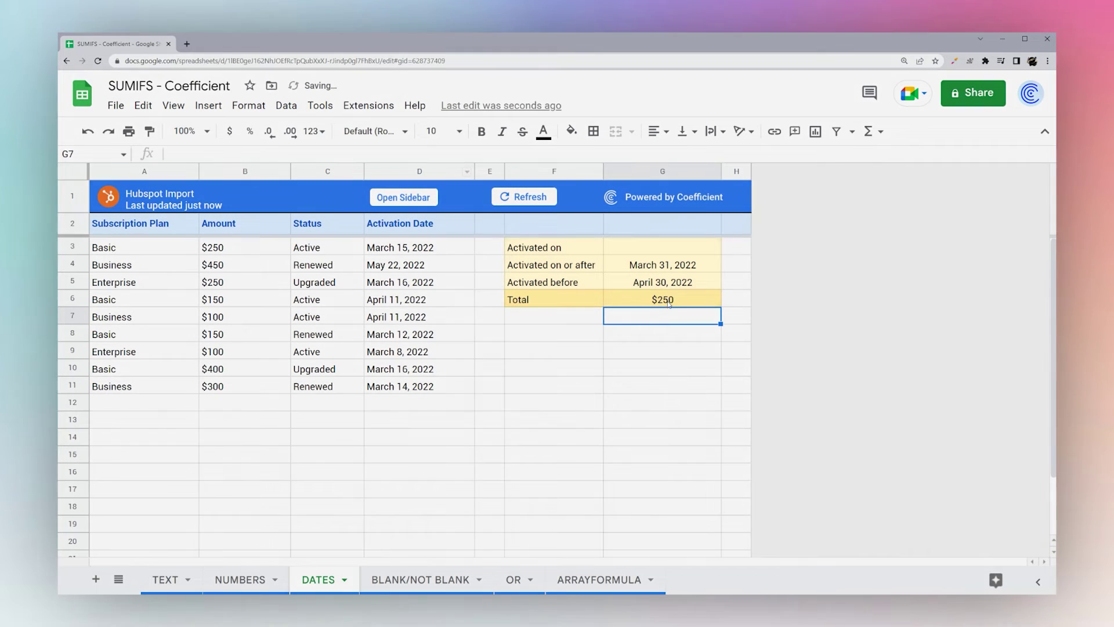
click(666, 300)
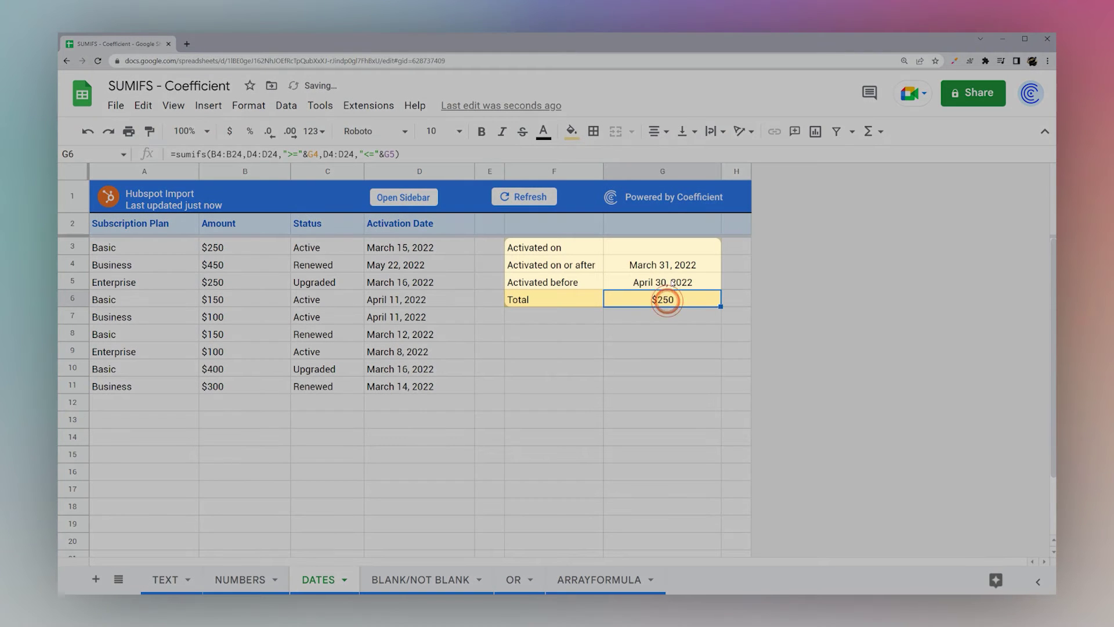
- Use the date picker to set the end date to May 31, 2022 and the start date to February 4, 2022
double_click(671, 281)
click(714, 306)
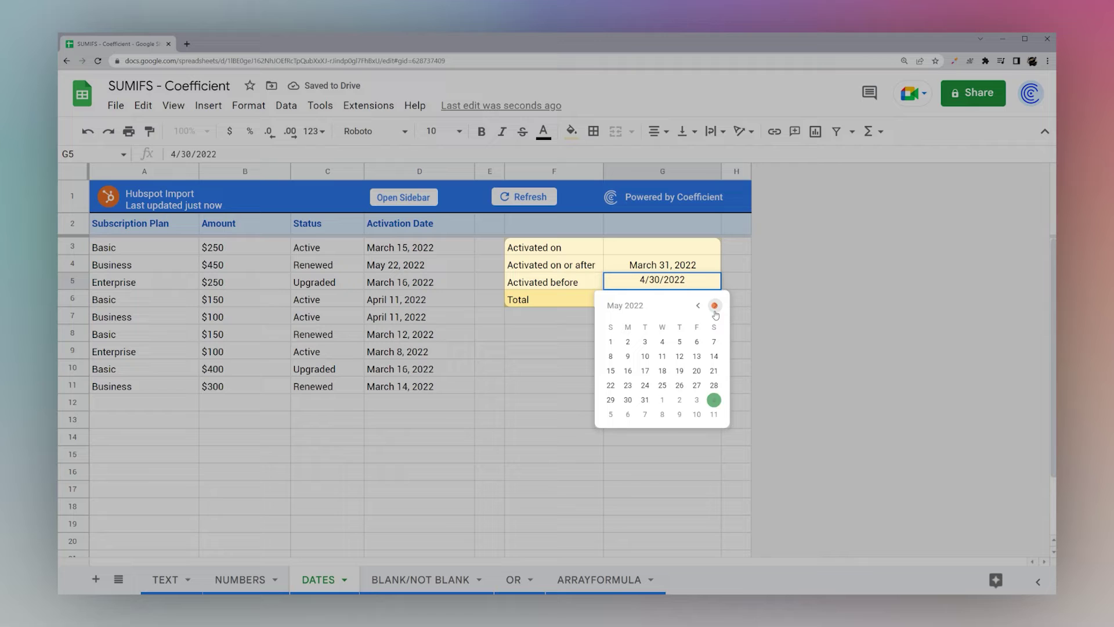
click(645, 400)
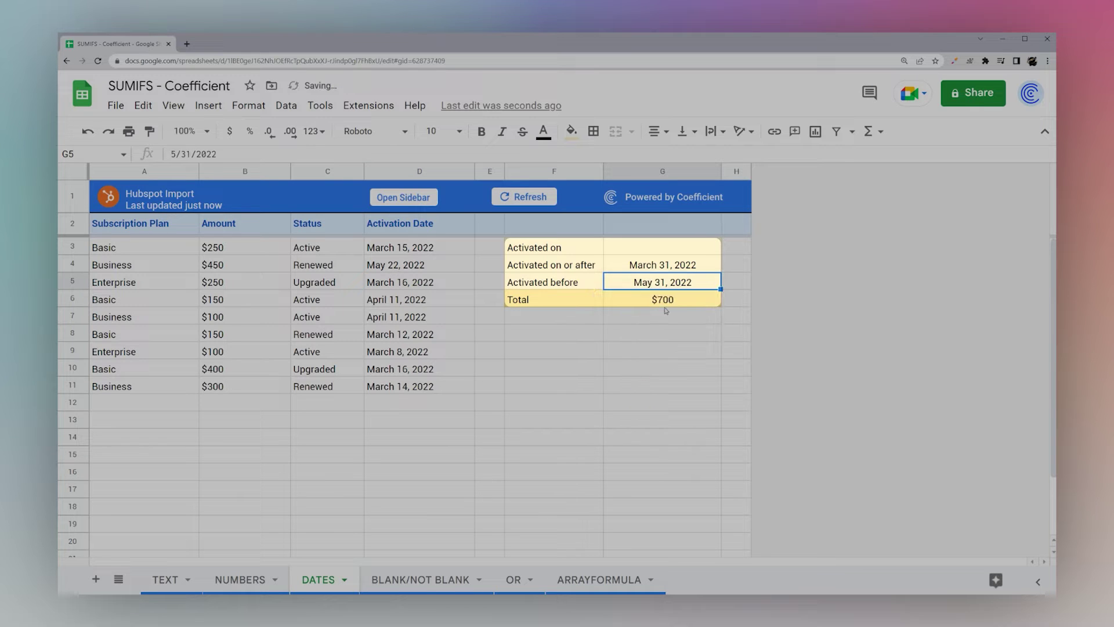
double_click(668, 269)
click(698, 288)
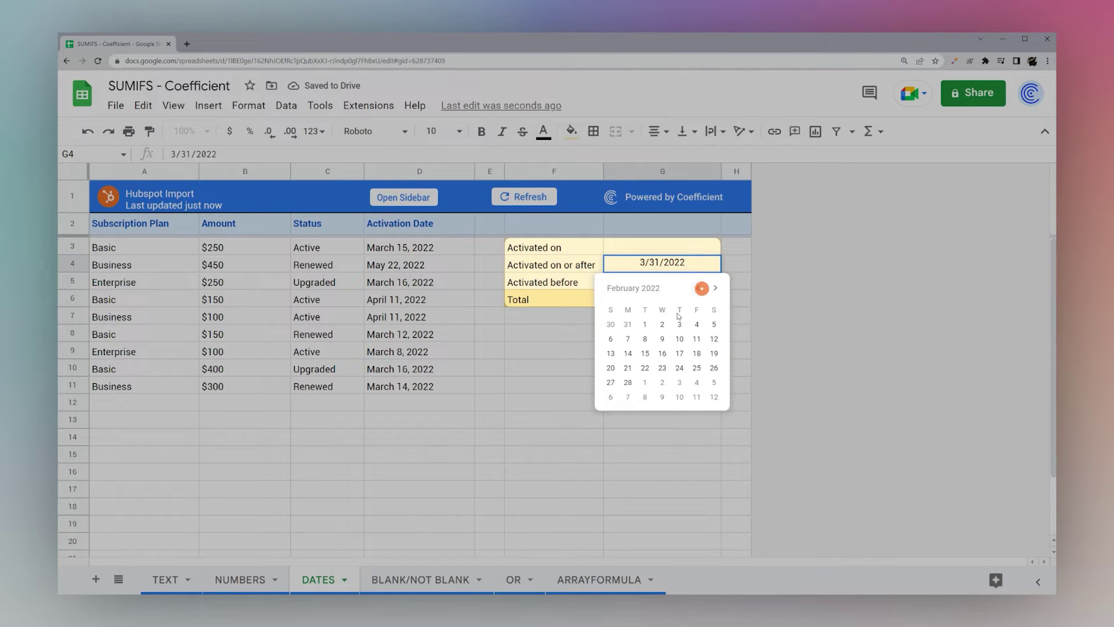
click(697, 324)
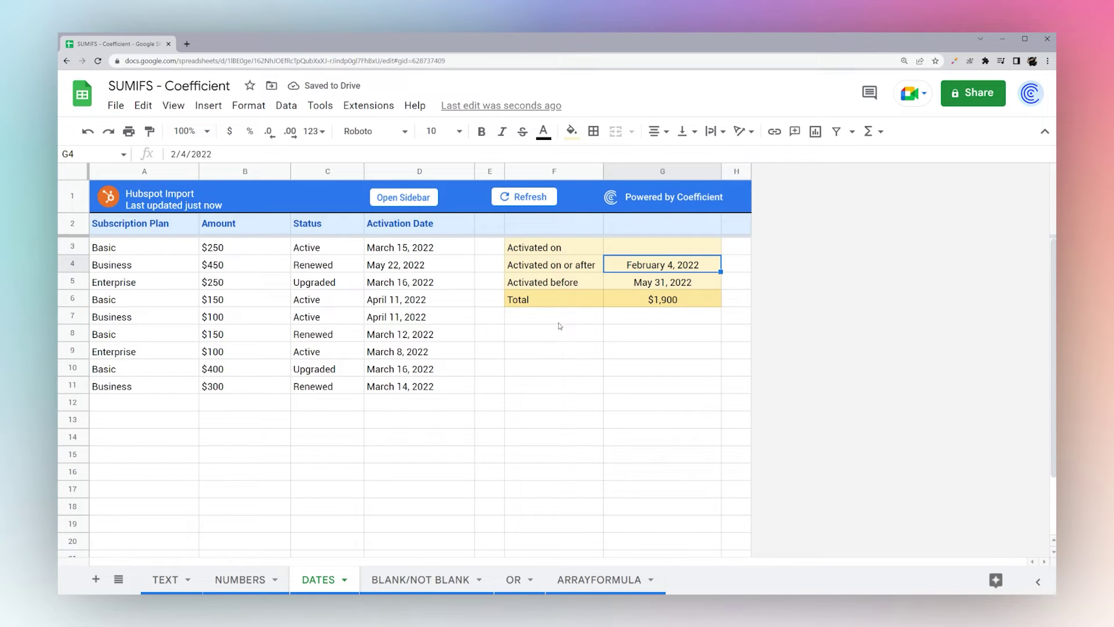
click(420, 579)
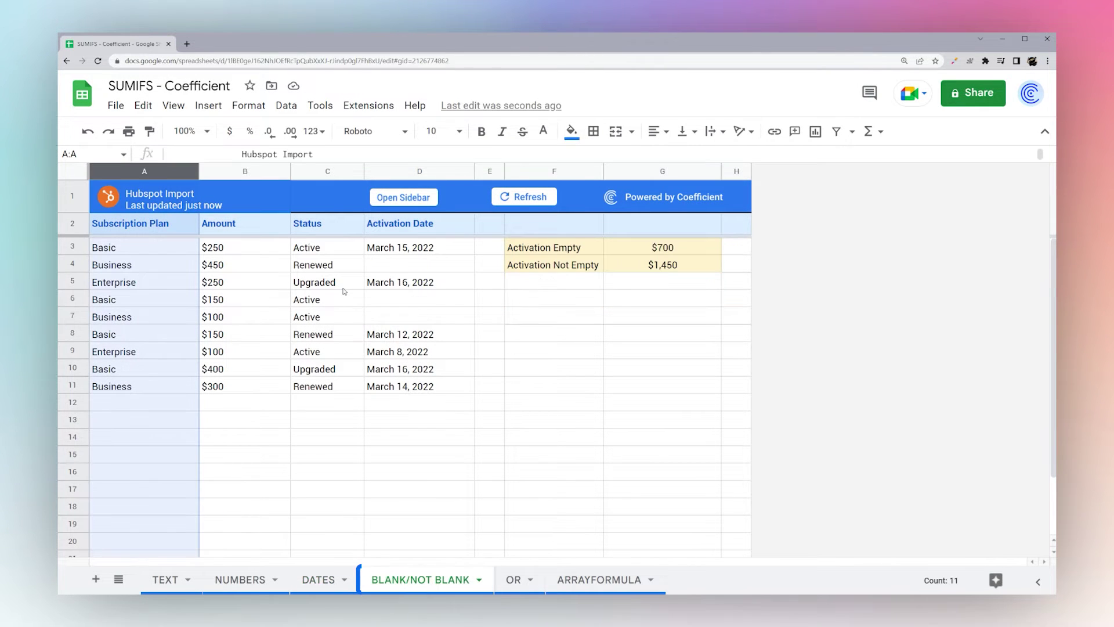
click(656, 254)
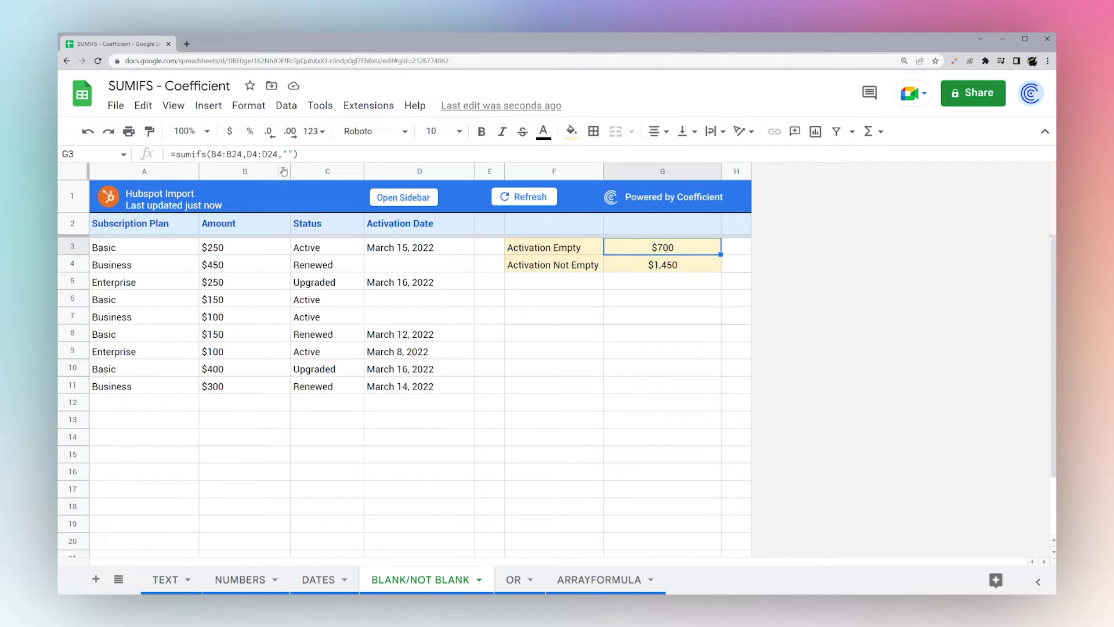
drag(393, 253, 380, 427)
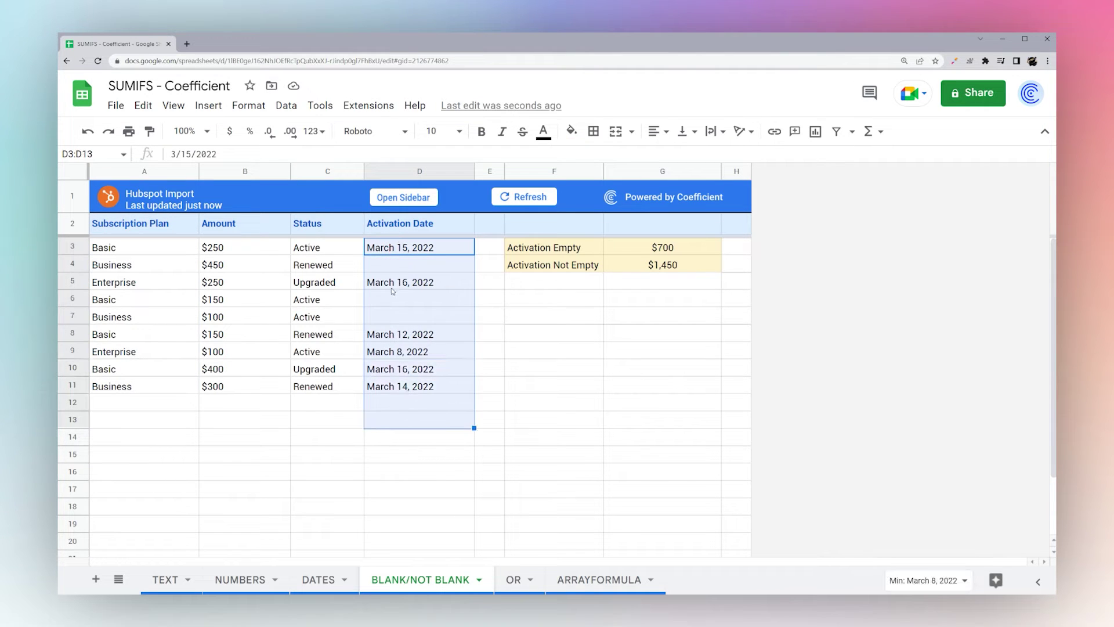
click(600, 250)
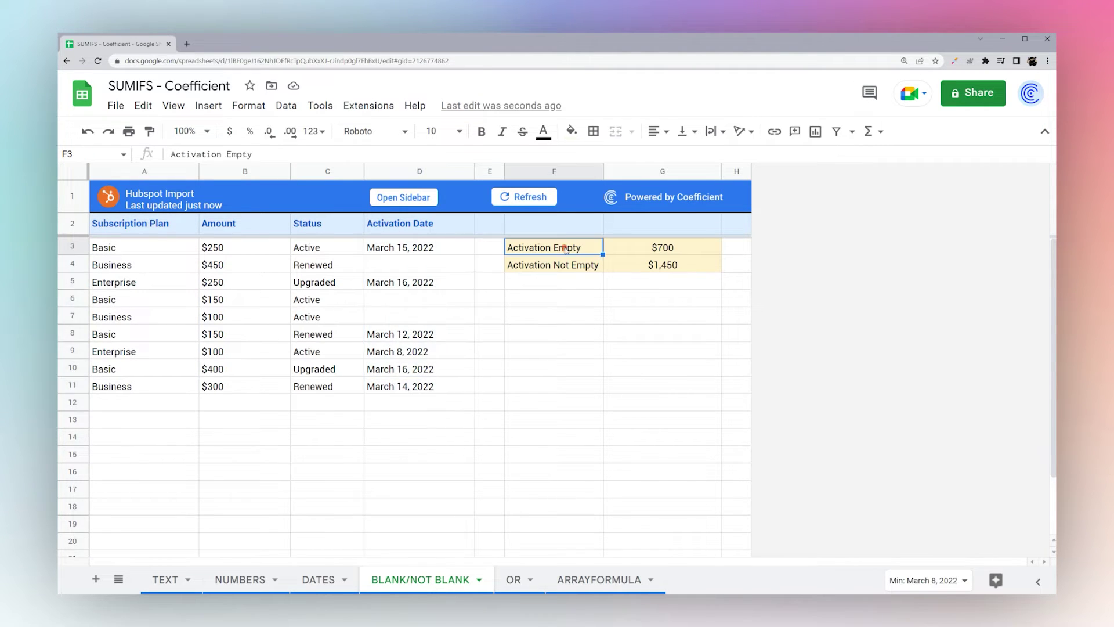
click(649, 252)
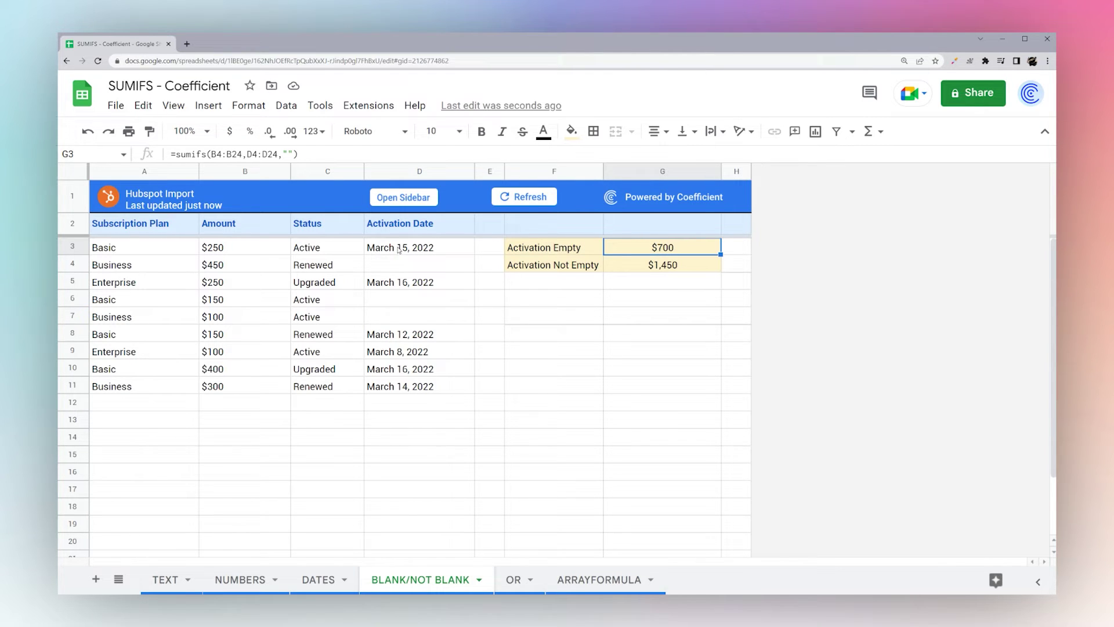
click(212, 154)
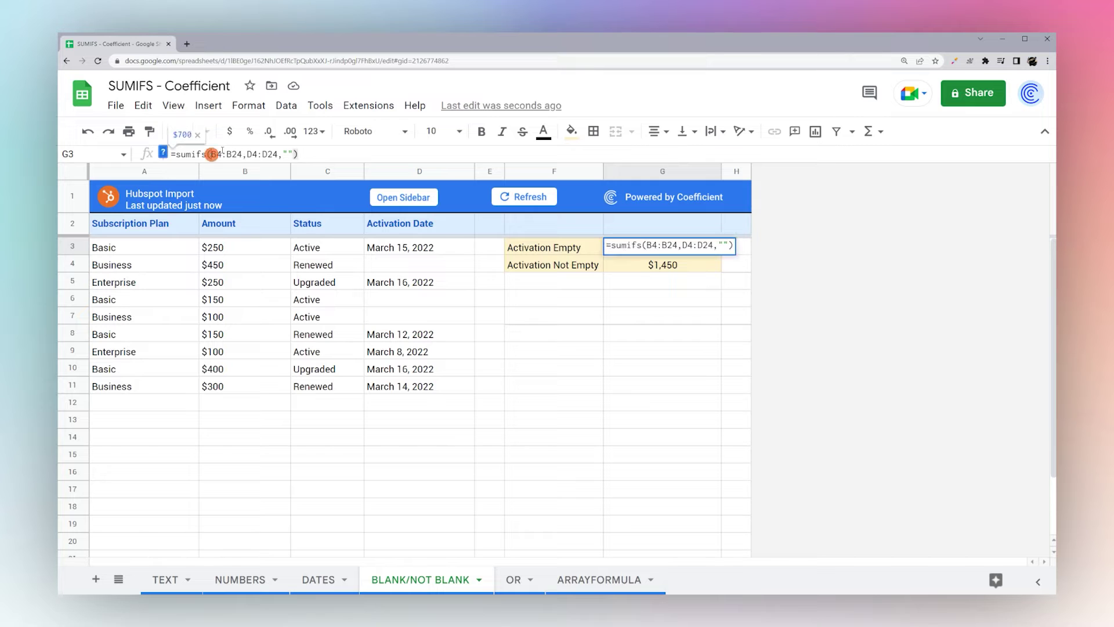
drag(246, 154, 278, 154)
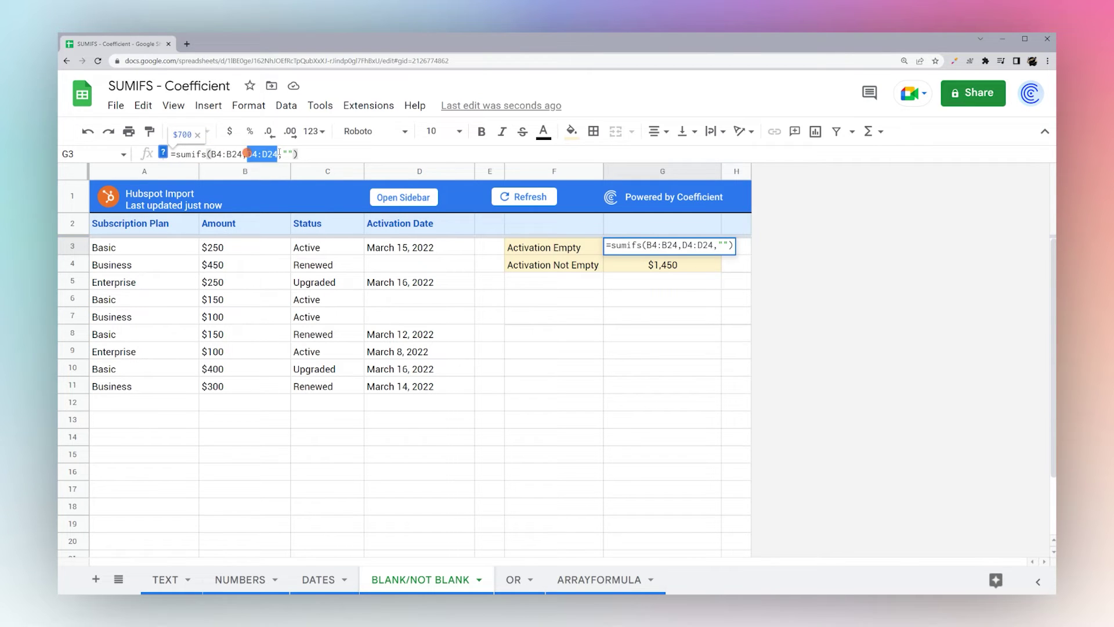
click(284, 154)
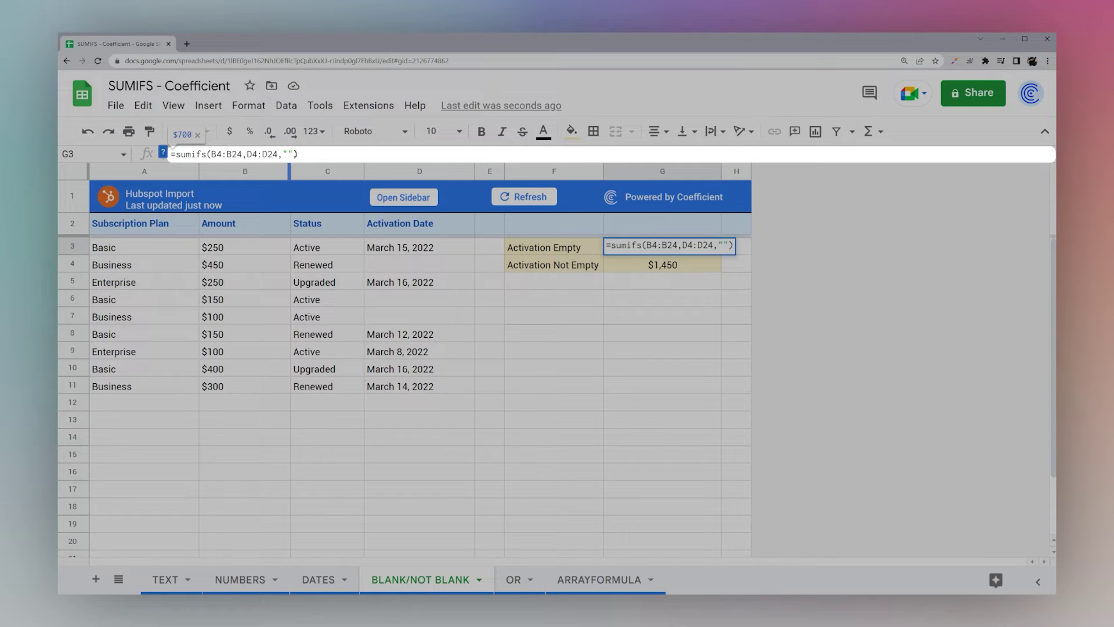
key(Return)
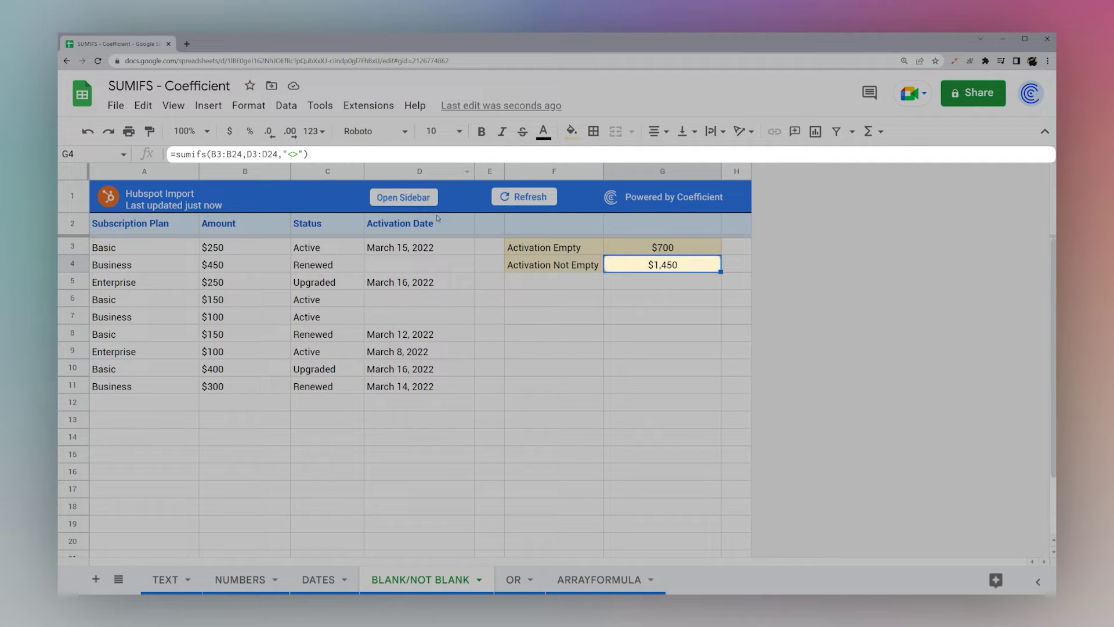
click(288, 153)
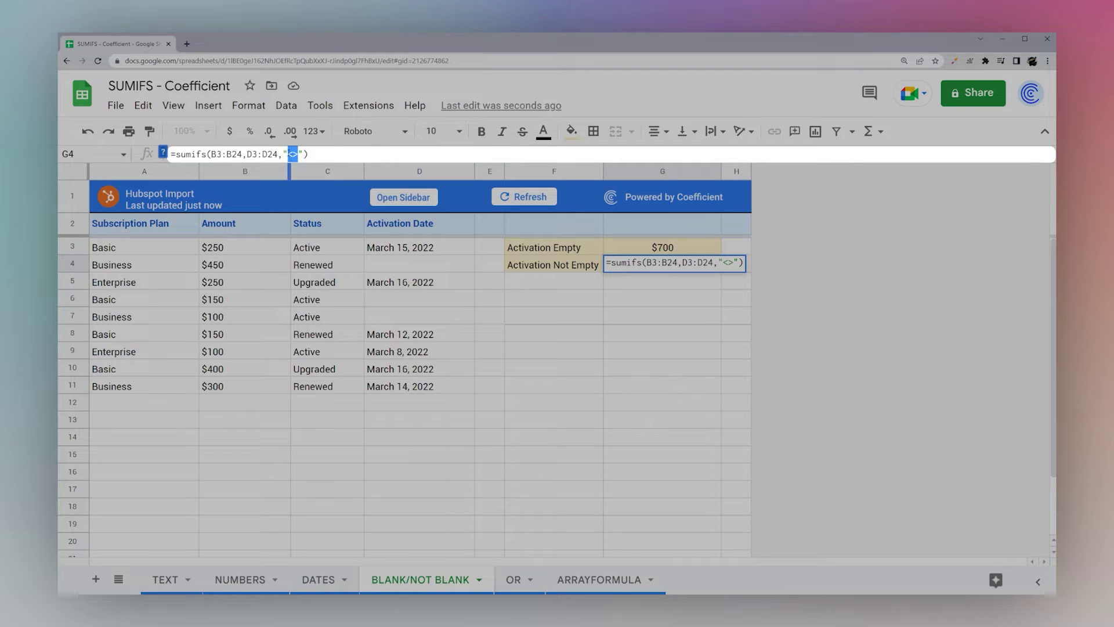
click(298, 154)
double_click(296, 153)
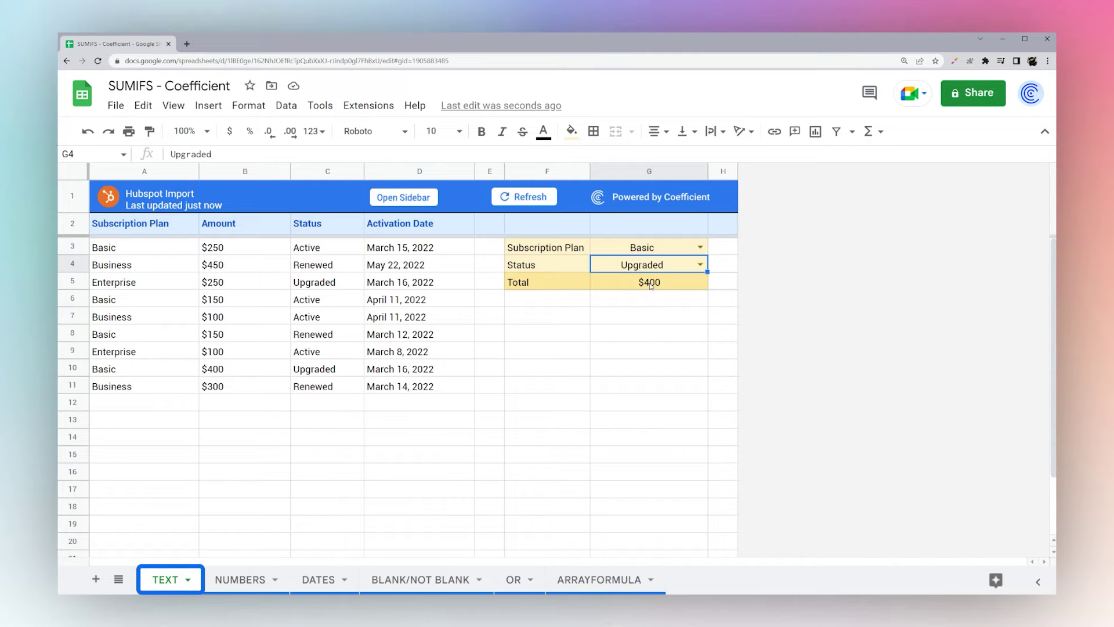
- Change the TEXT sheet Total to =SUMIFS(B3:B23,A3:A23,"<>"&G3), excluding the chosen plan
click(651, 283)
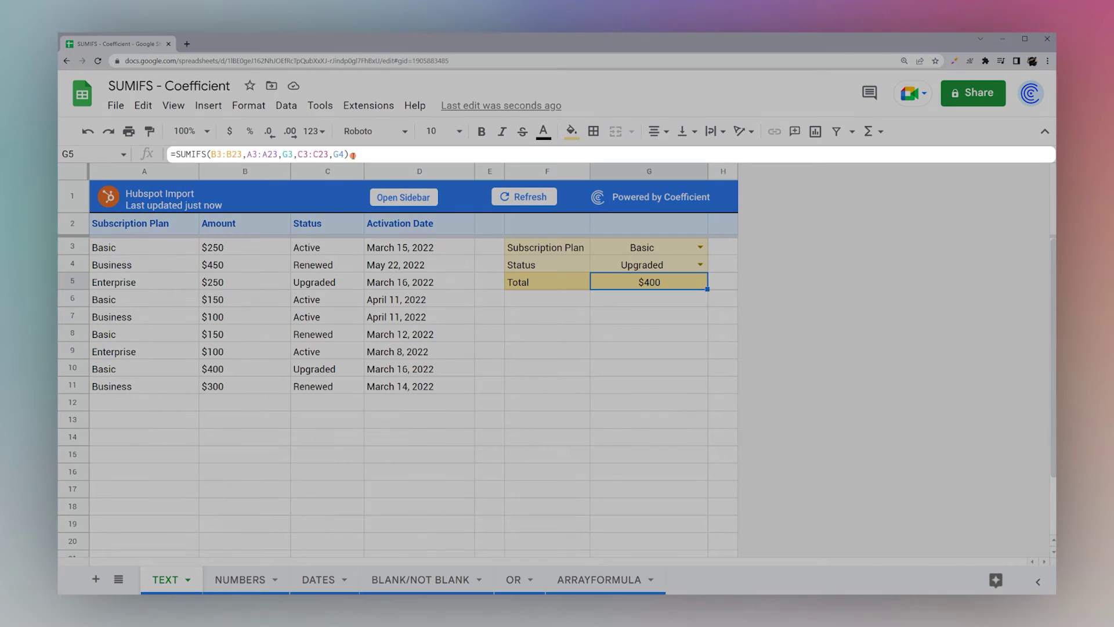
drag(352, 155, 283, 154)
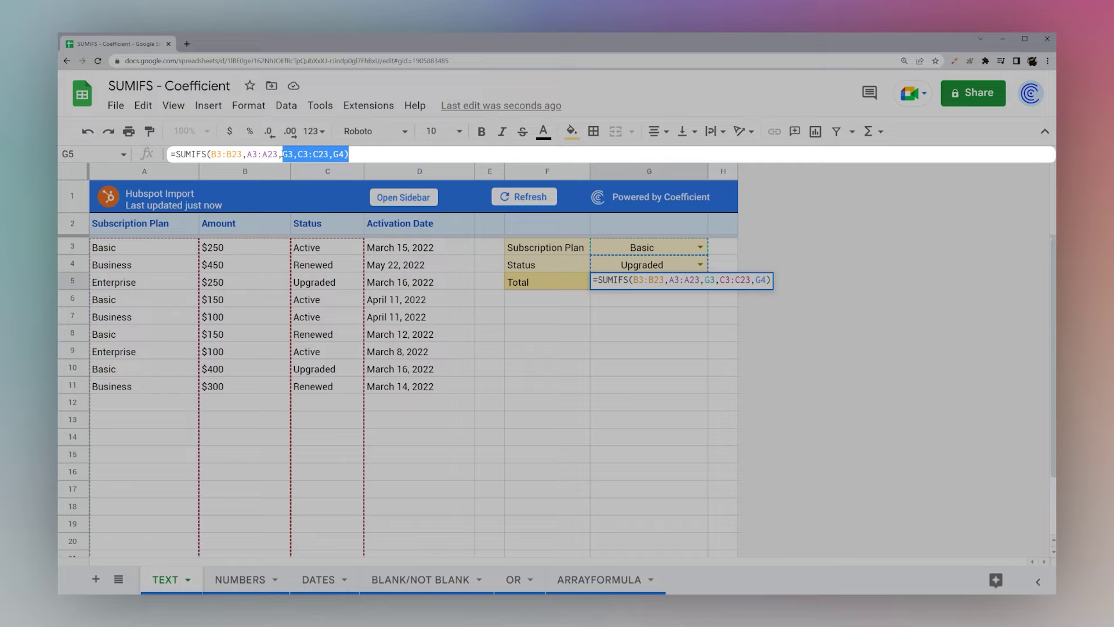
key(BackSpace)
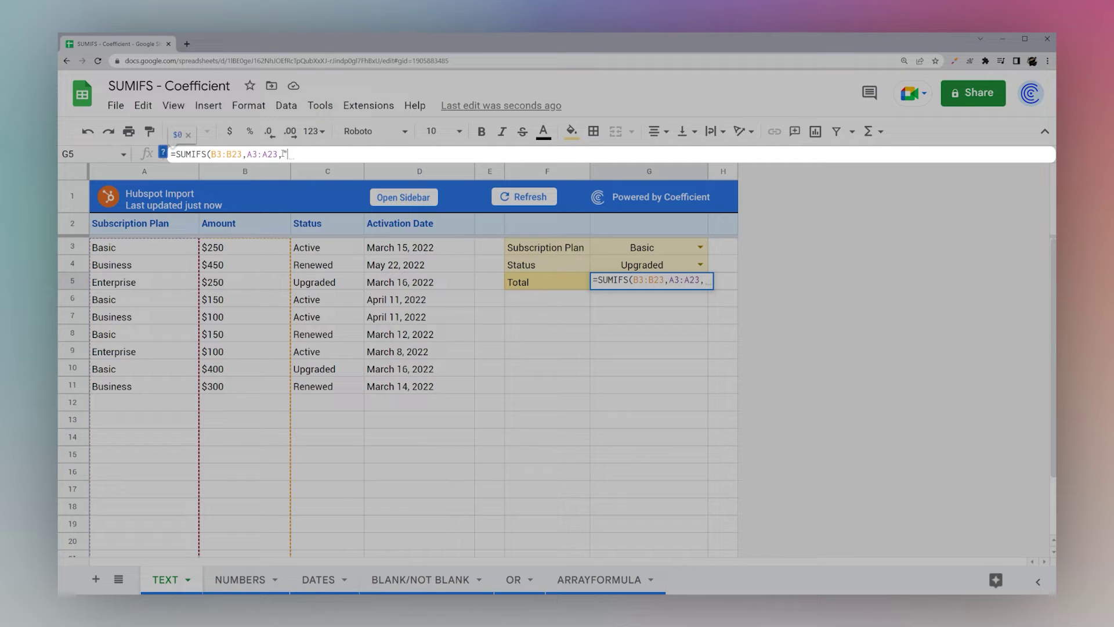
text("<>"&)
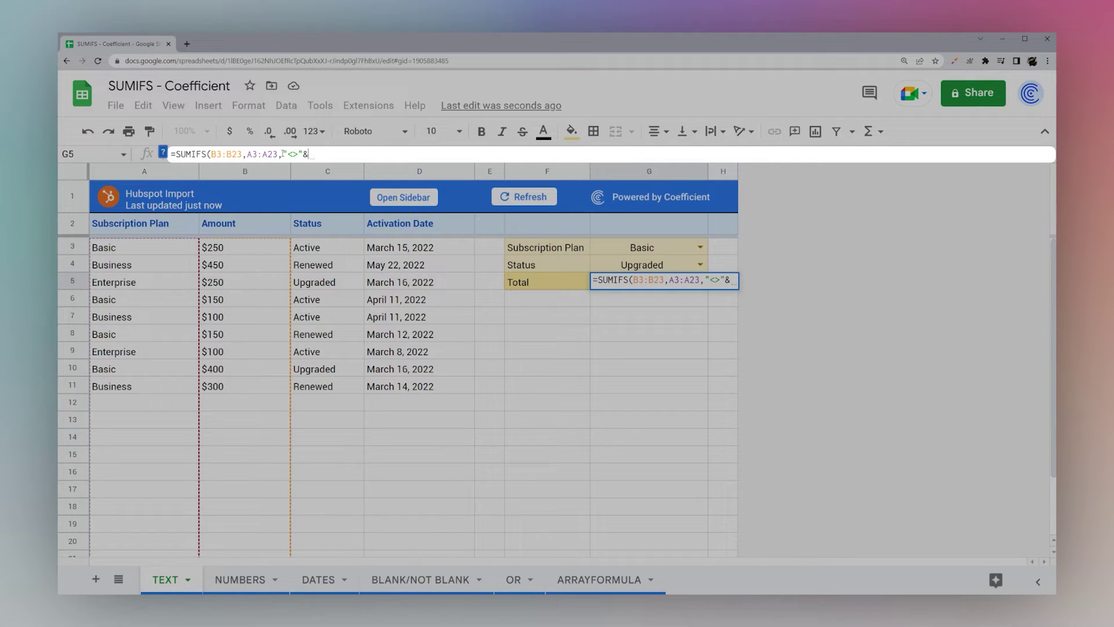
click(597, 250)
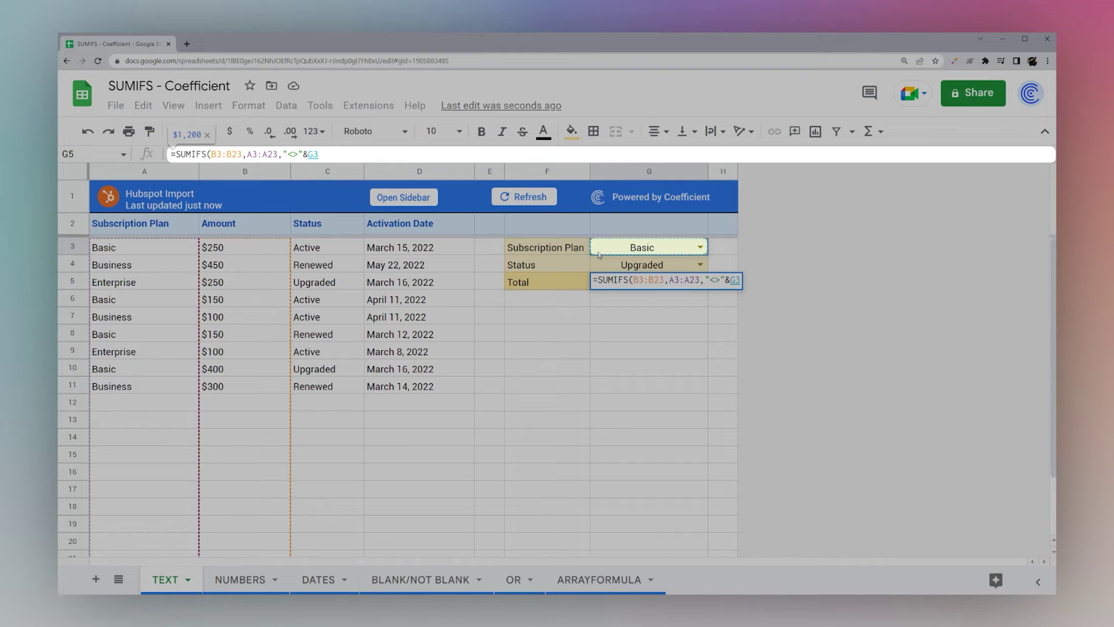
key(Return)
- Review the revised G5 formula without changes, then go to the BLANK/NOT BLANK sheet
click(658, 285)
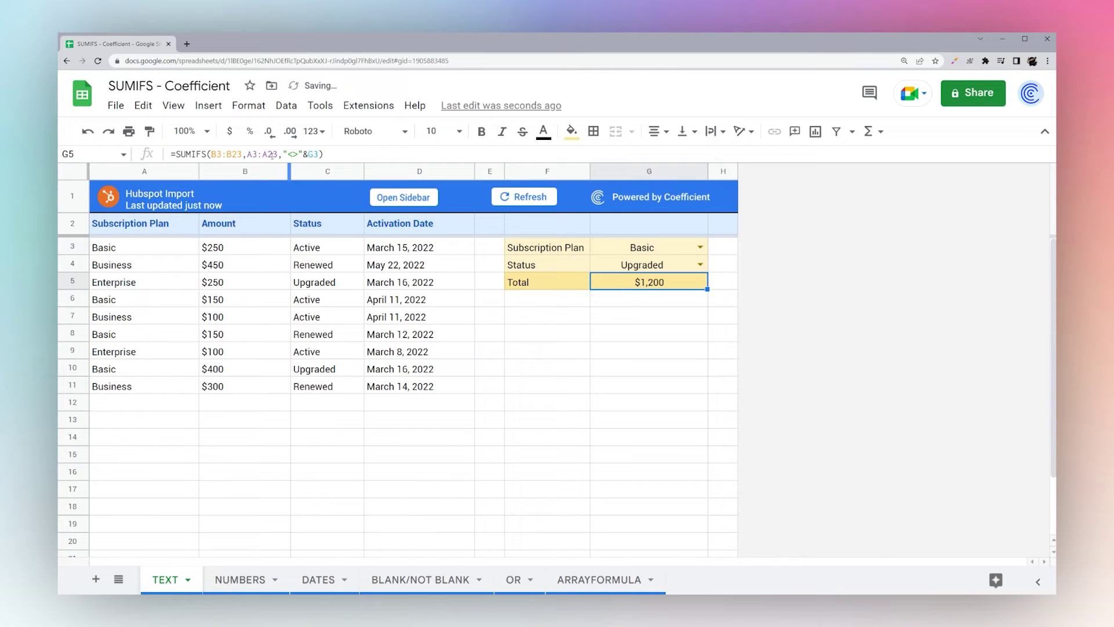
click(219, 154)
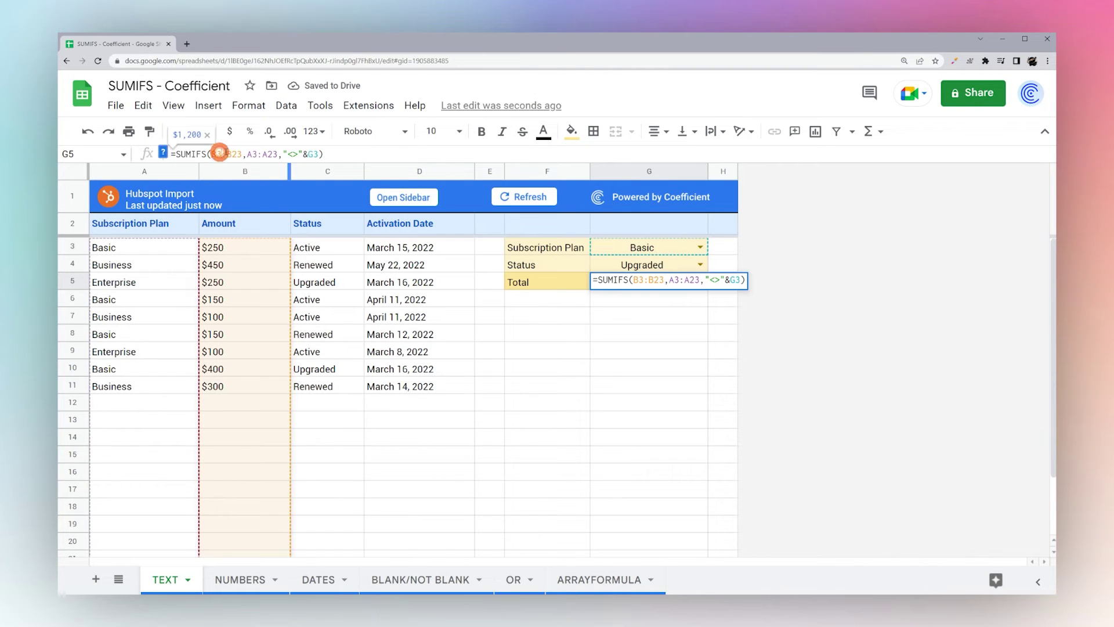
click(251, 154)
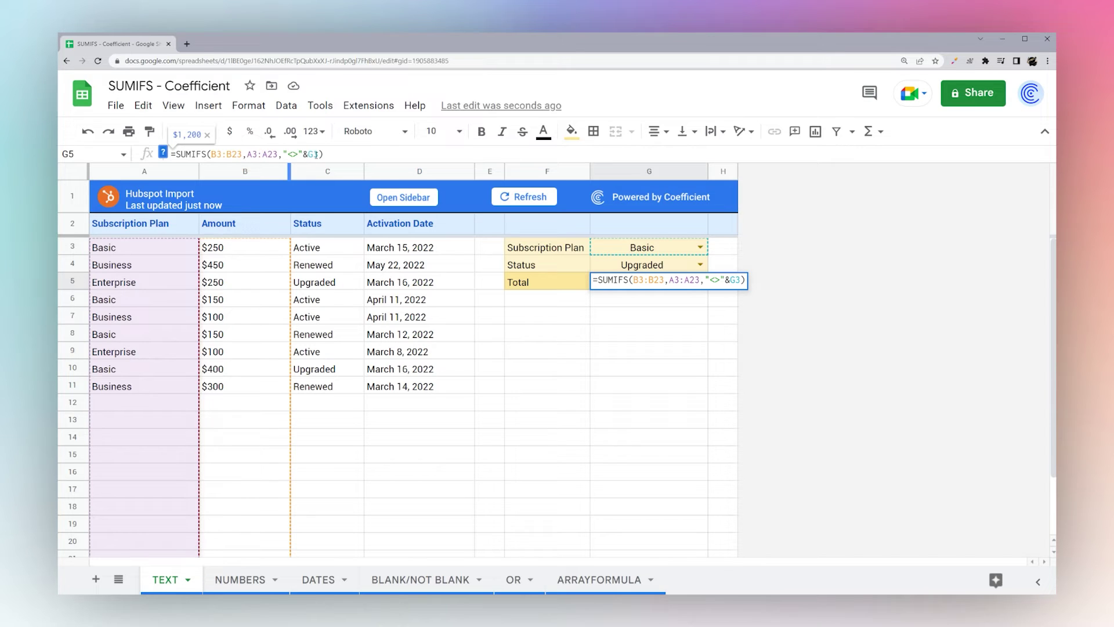
key(Escape)
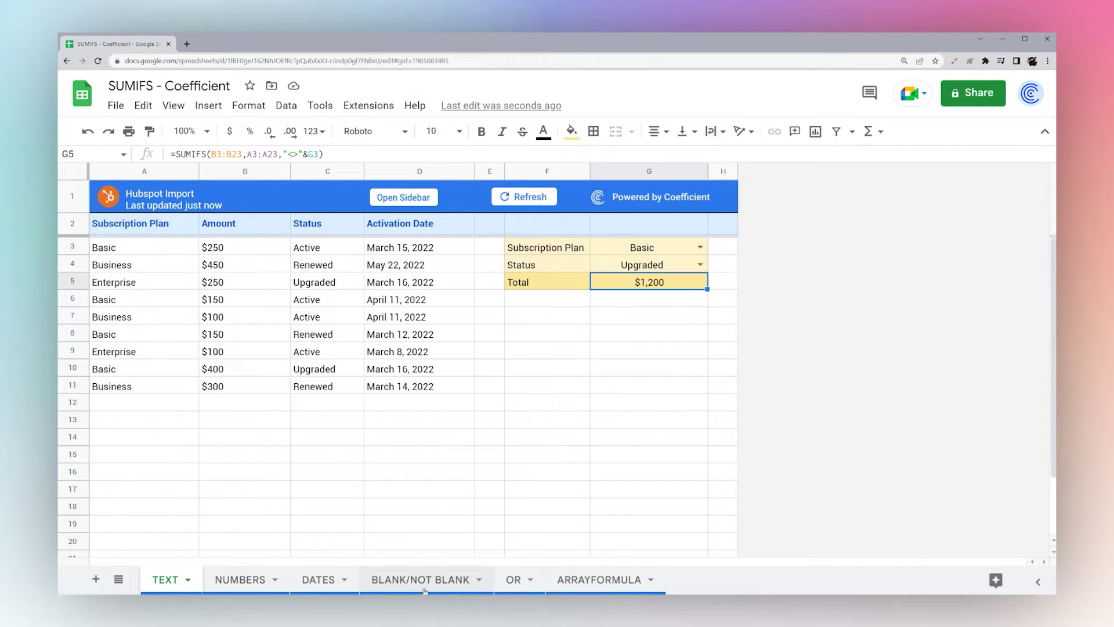
click(451, 579)
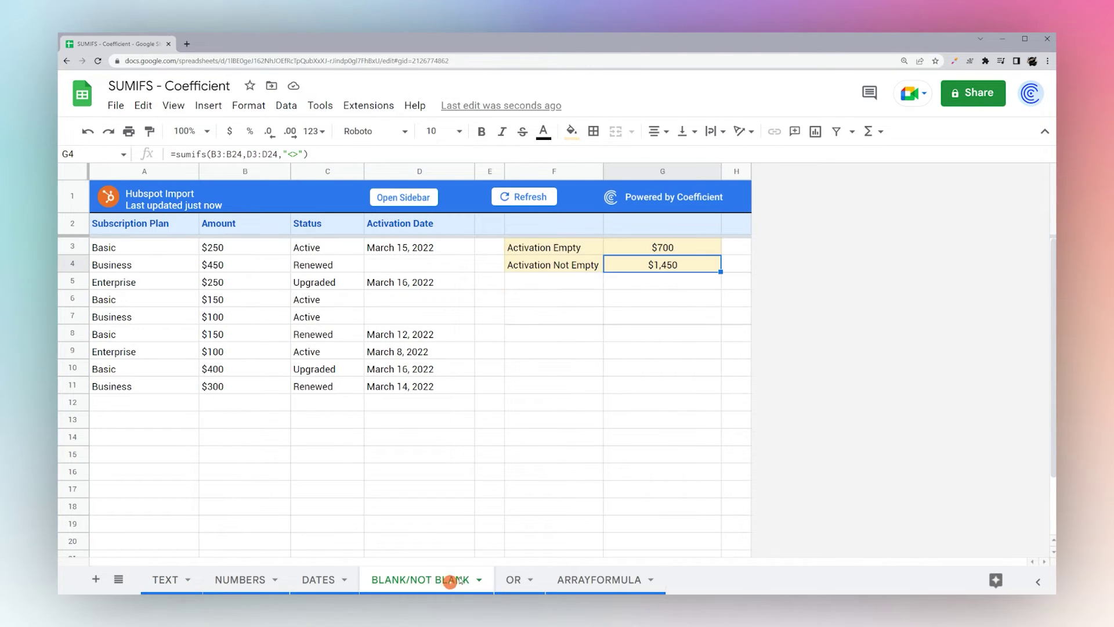
- On the OR sheet, choose Business in G3 and Enterprise in G4
click(502, 582)
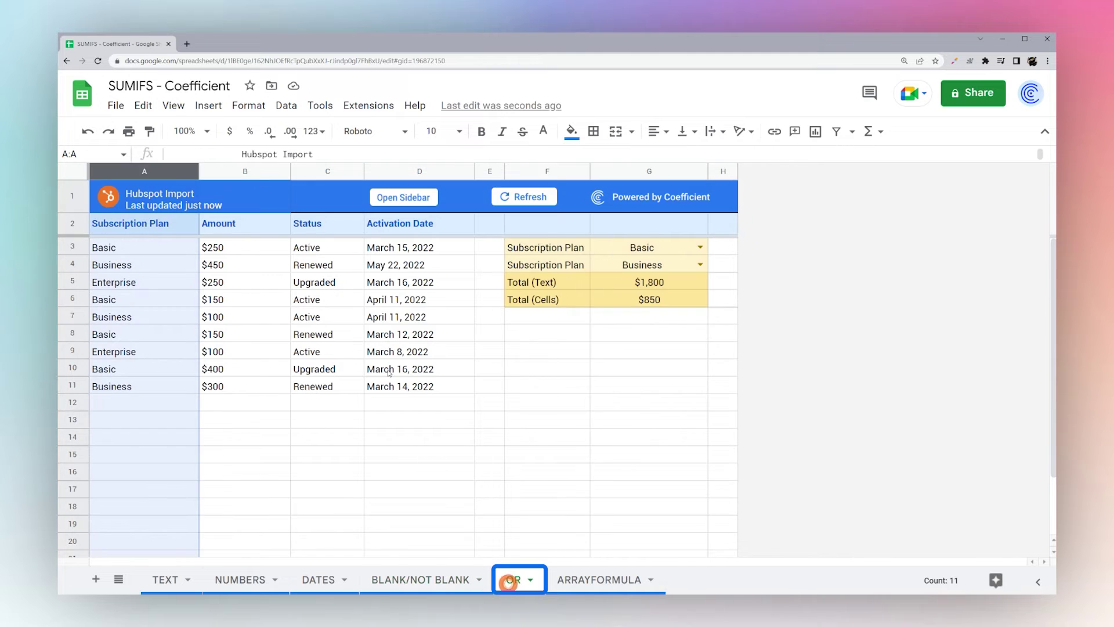
click(660, 287)
drag(569, 248, 619, 267)
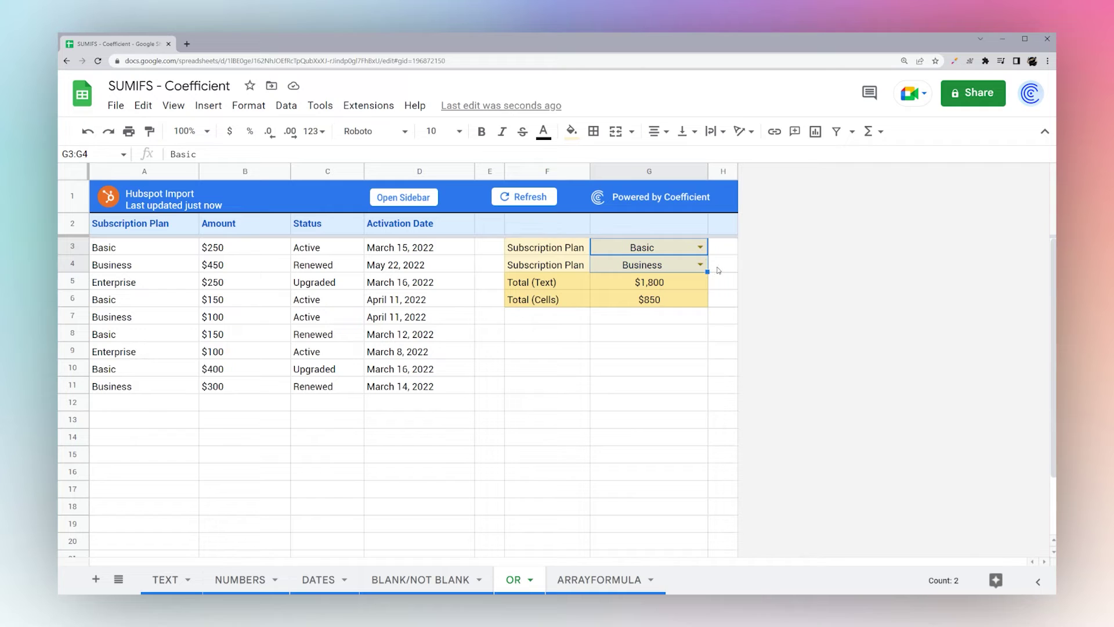
click(700, 248)
click(696, 283)
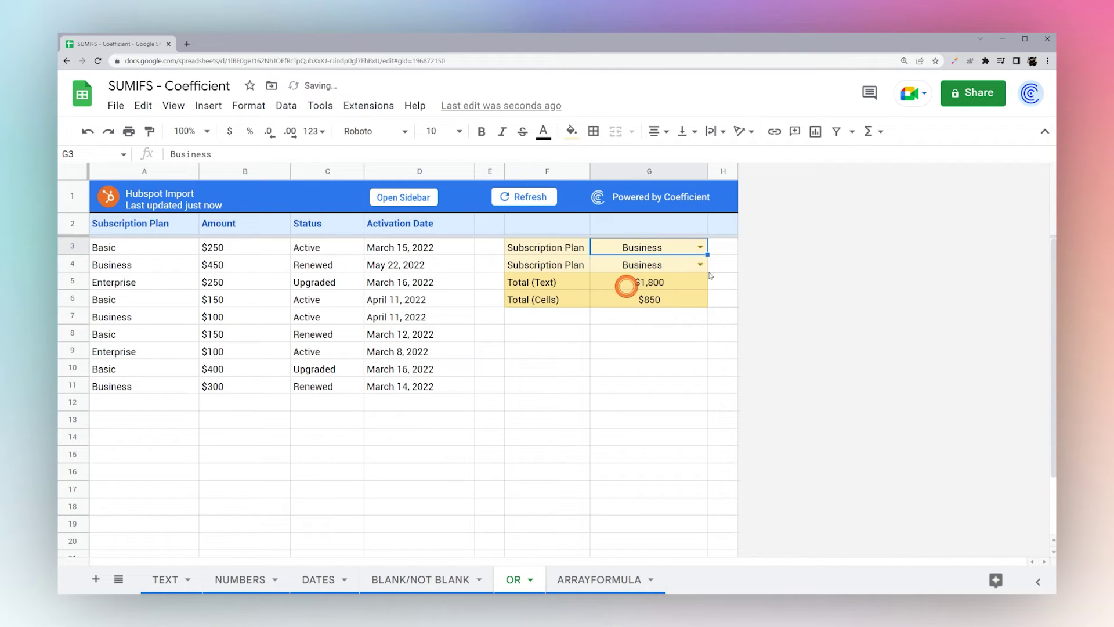
click(701, 265)
click(617, 320)
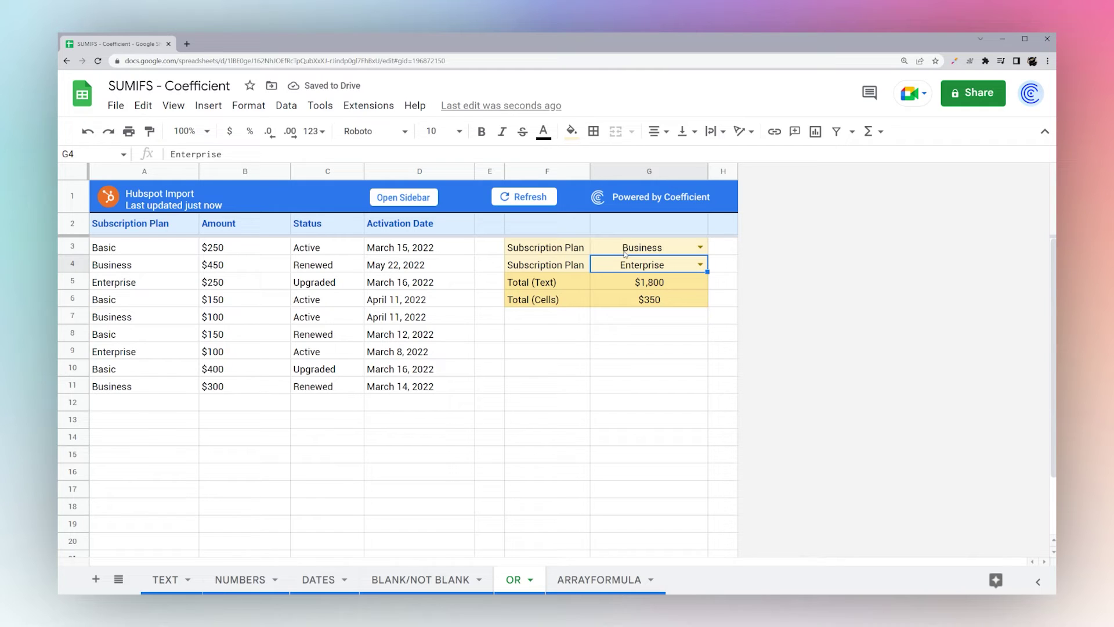
- Inspect the Total (Text) arrayformula alongside the chosen plan cells G3 and G4
click(634, 289)
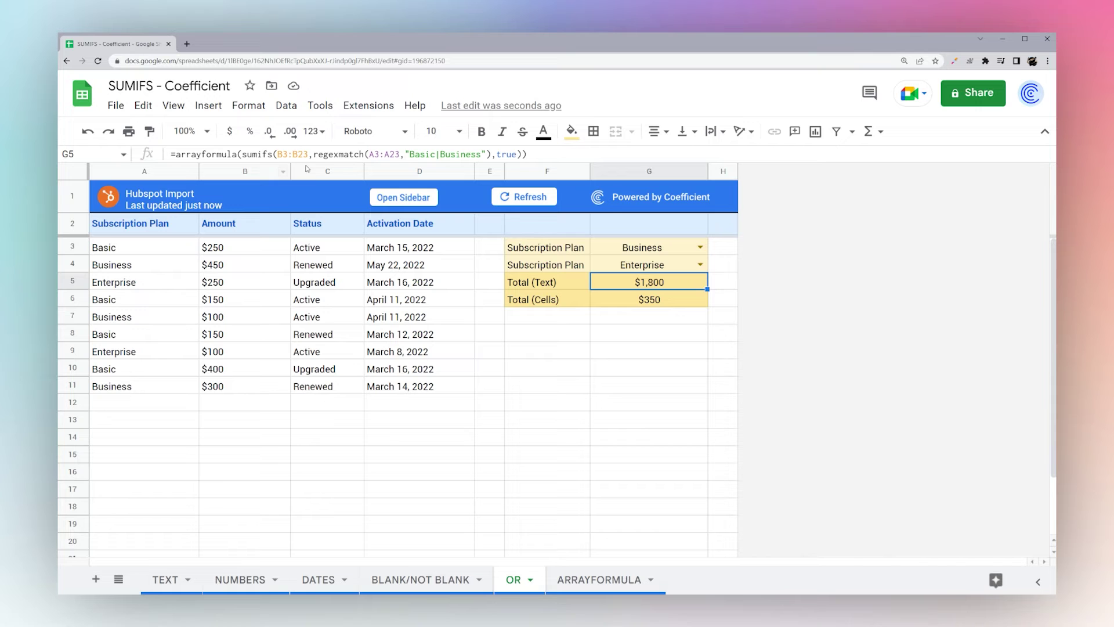
click(651, 254)
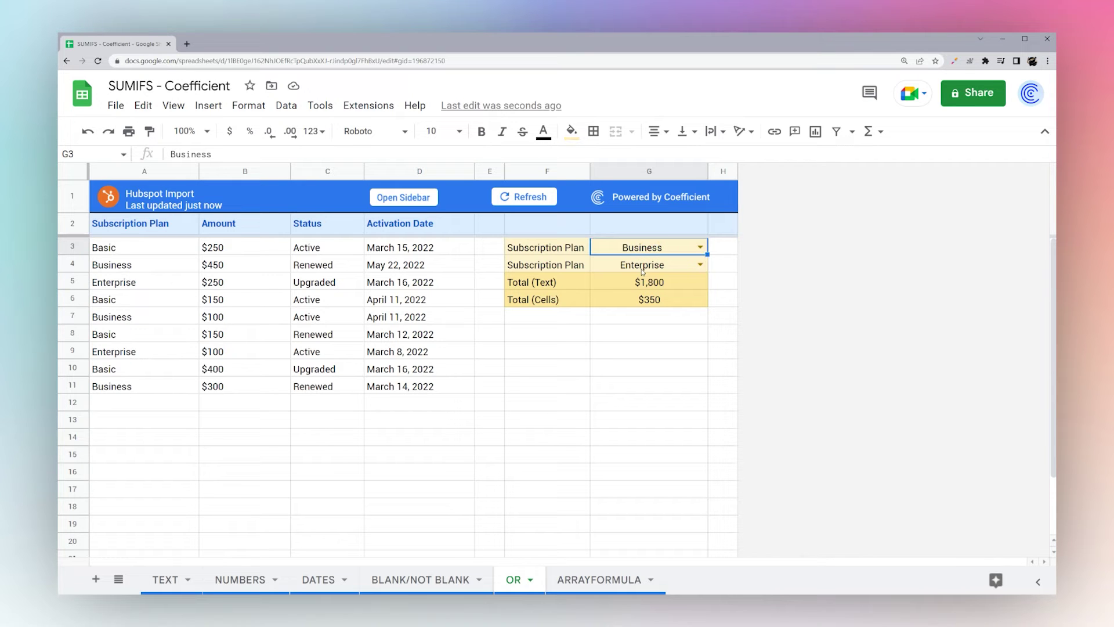
click(643, 267)
click(639, 284)
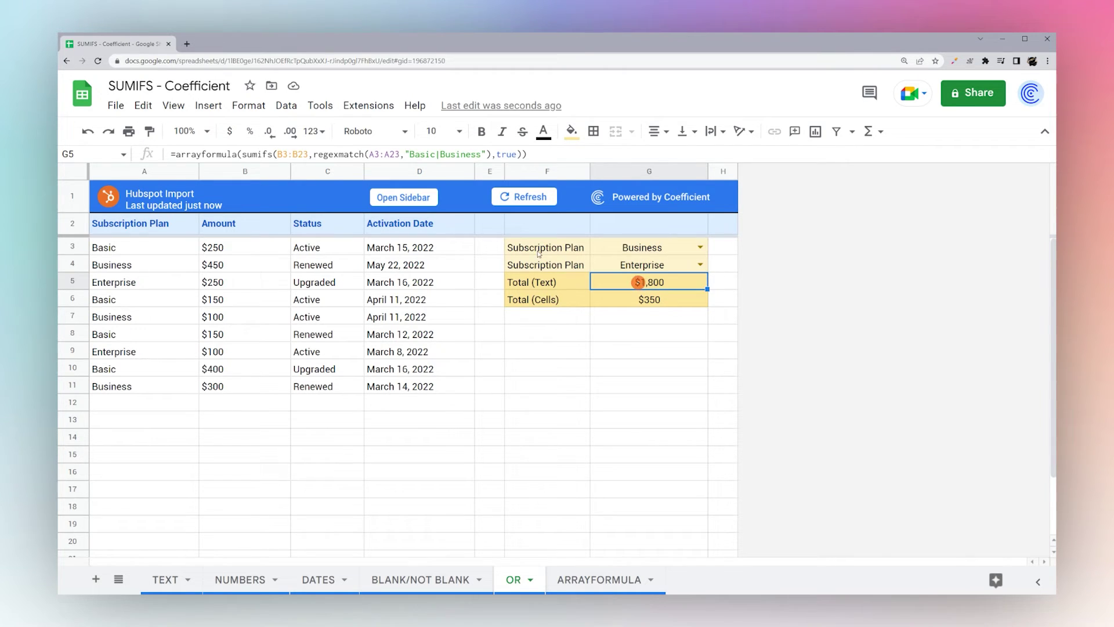
drag(174, 155, 237, 155)
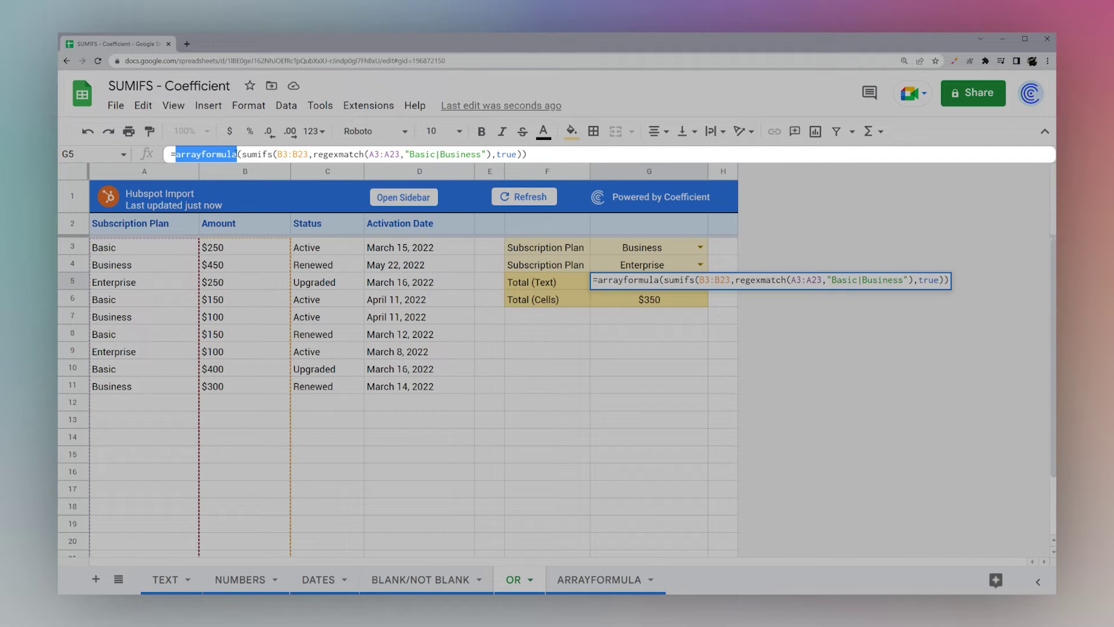
double_click(244, 155)
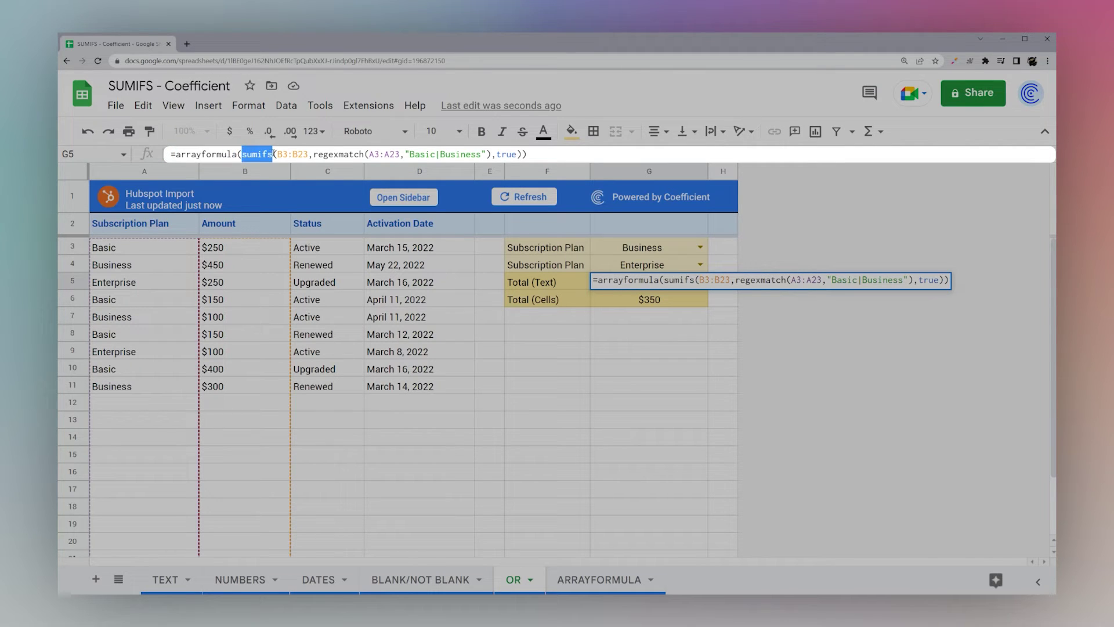
click(285, 154)
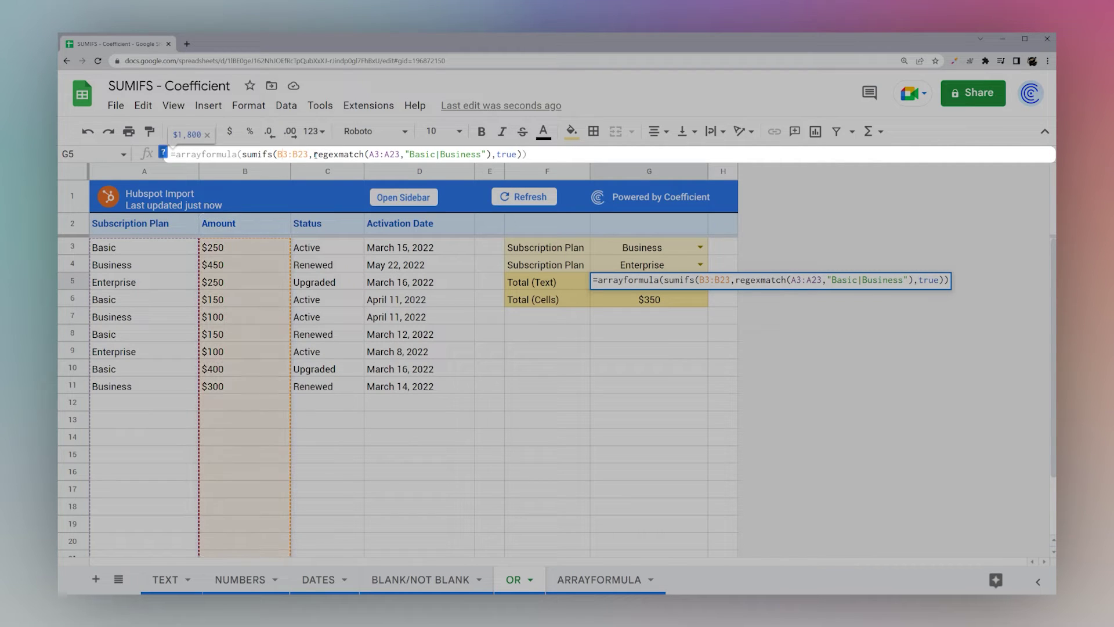
drag(314, 154, 493, 155)
key(ctrl+c)
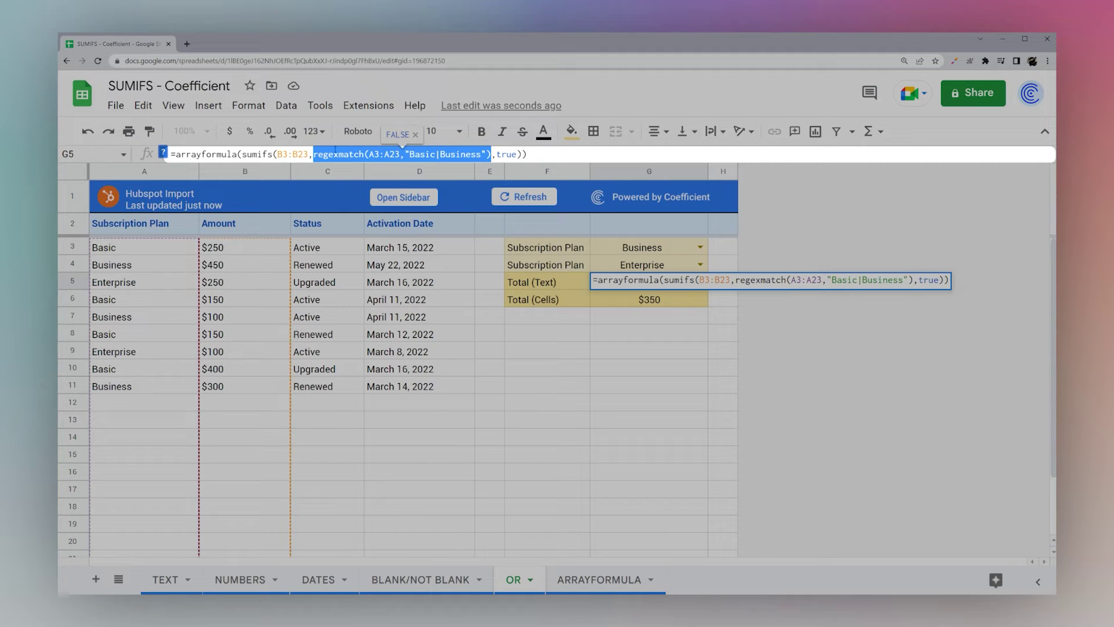
click(427, 155)
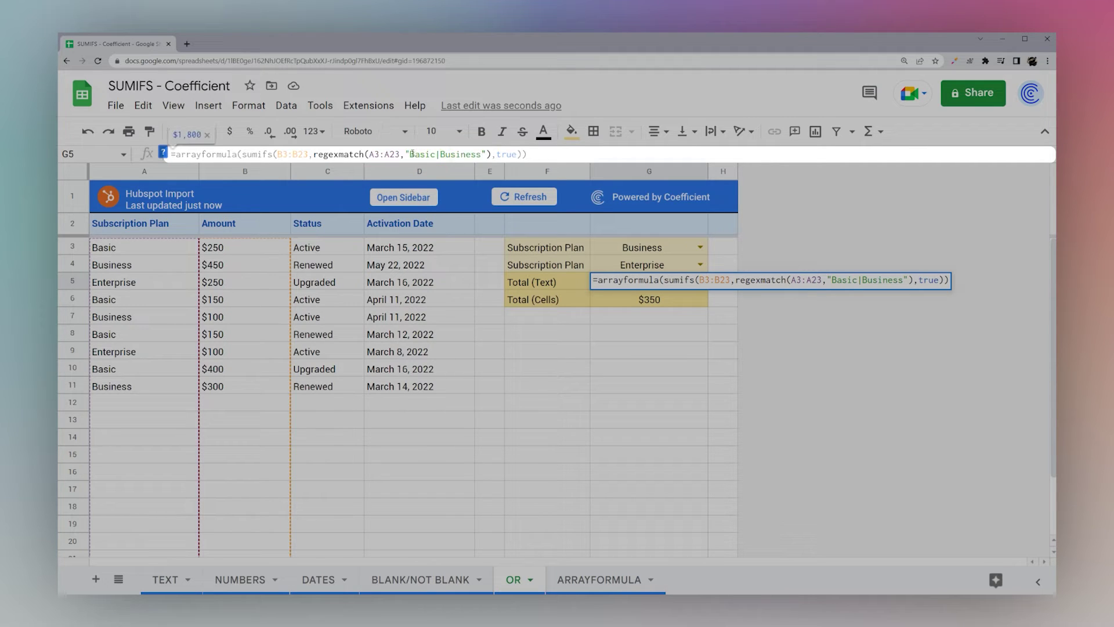
double_click(412, 155)
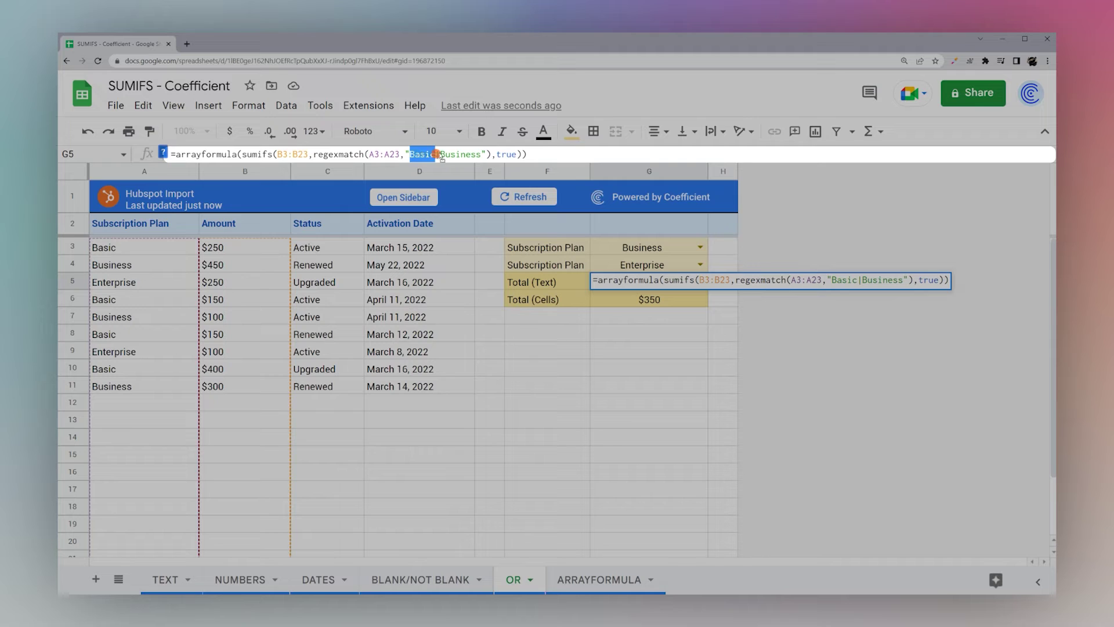
drag(423, 155, 439, 155)
key(ctrl+z)
click(480, 155)
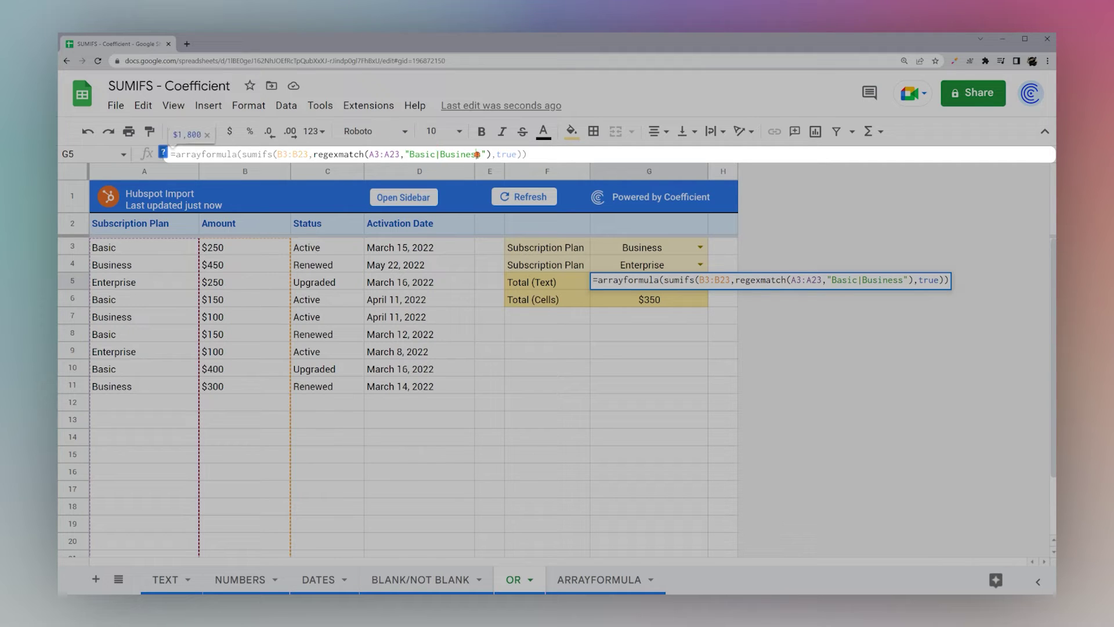
double_click(412, 154)
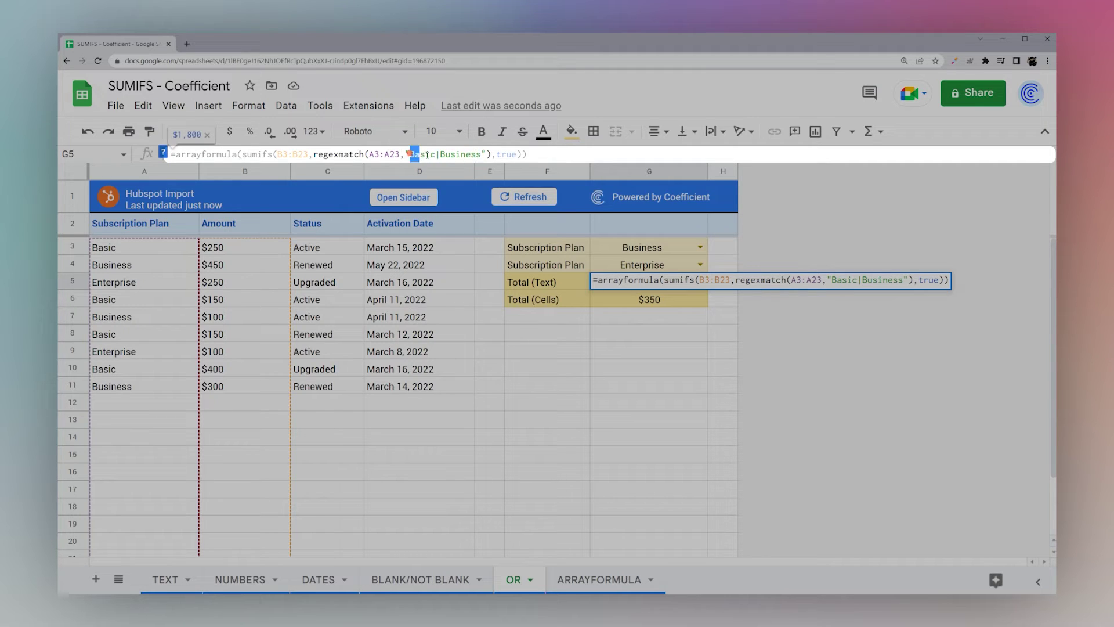
click(497, 154)
drag(497, 154, 517, 153)
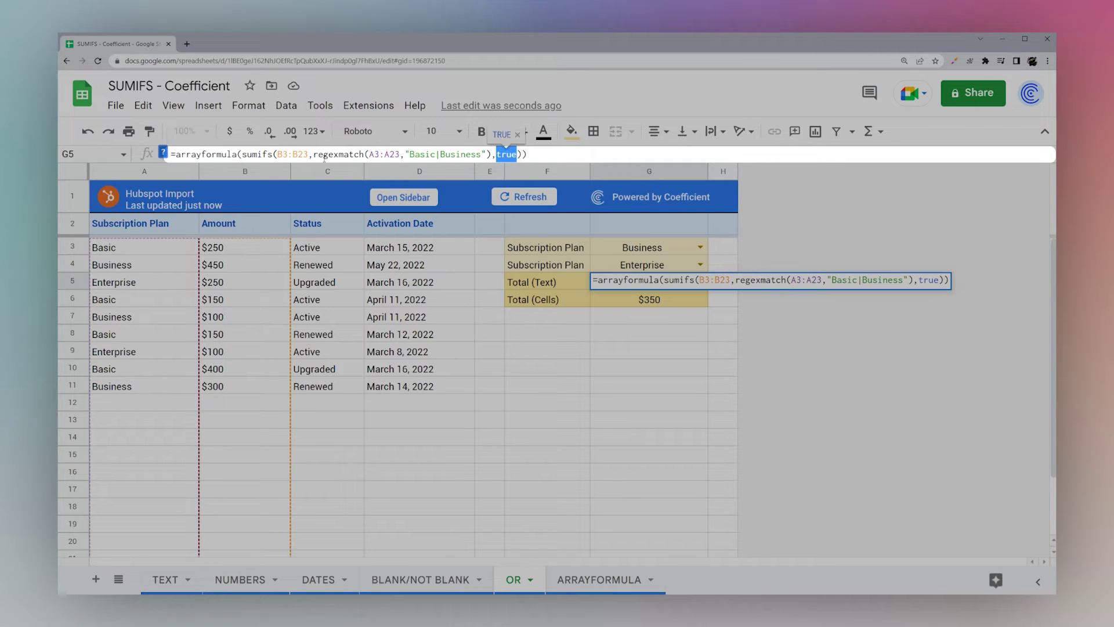
drag(314, 154, 491, 154)
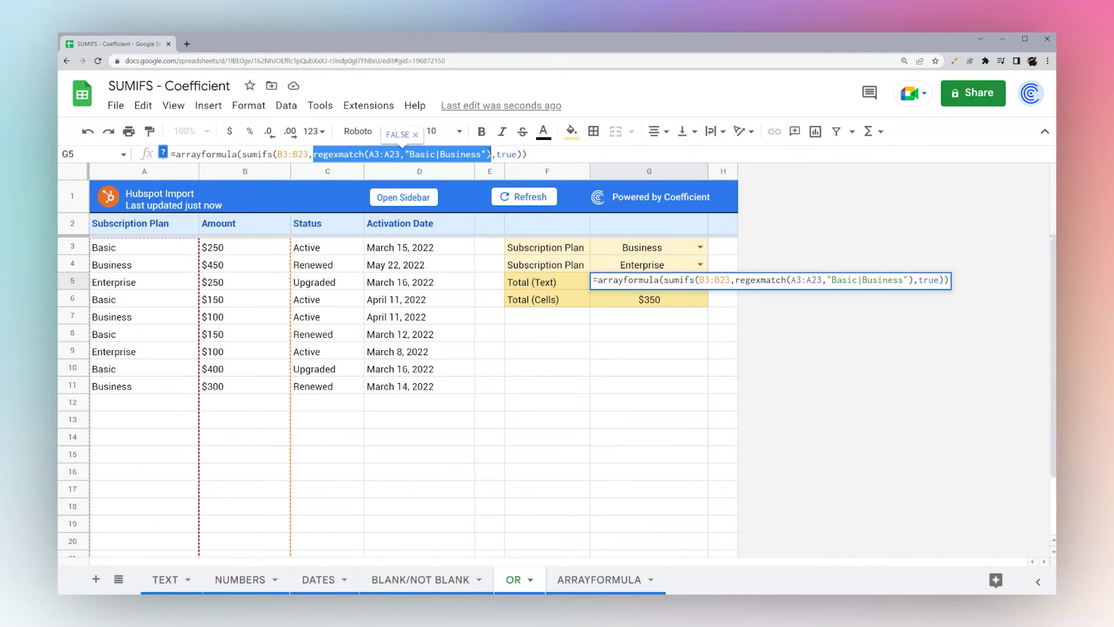
key(Escape)
click(486, 245)
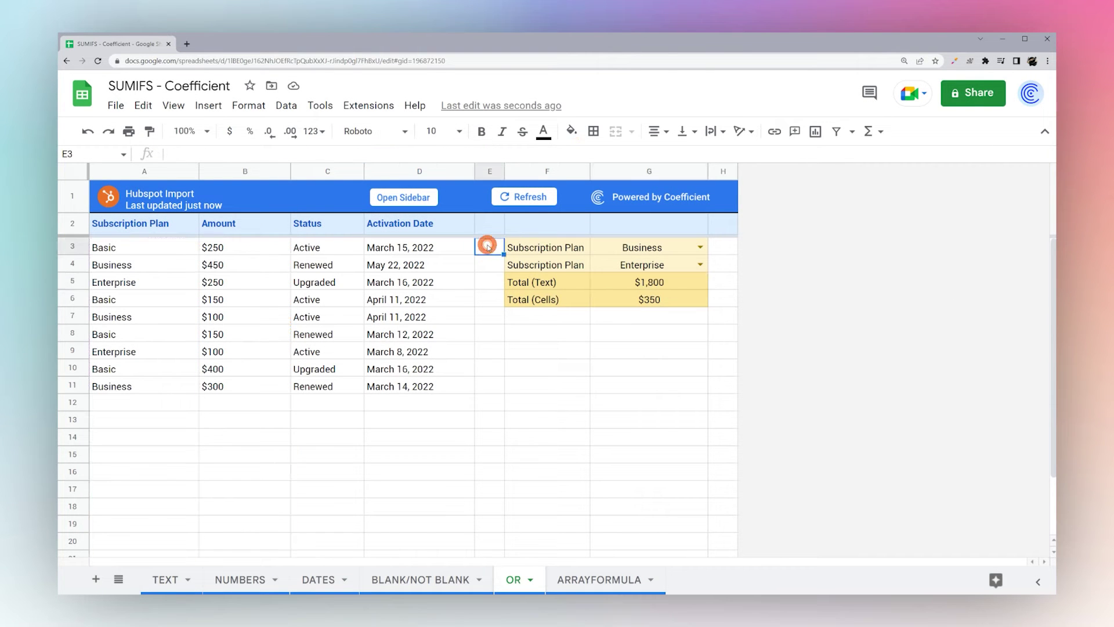
text(=array)
key(Tab)
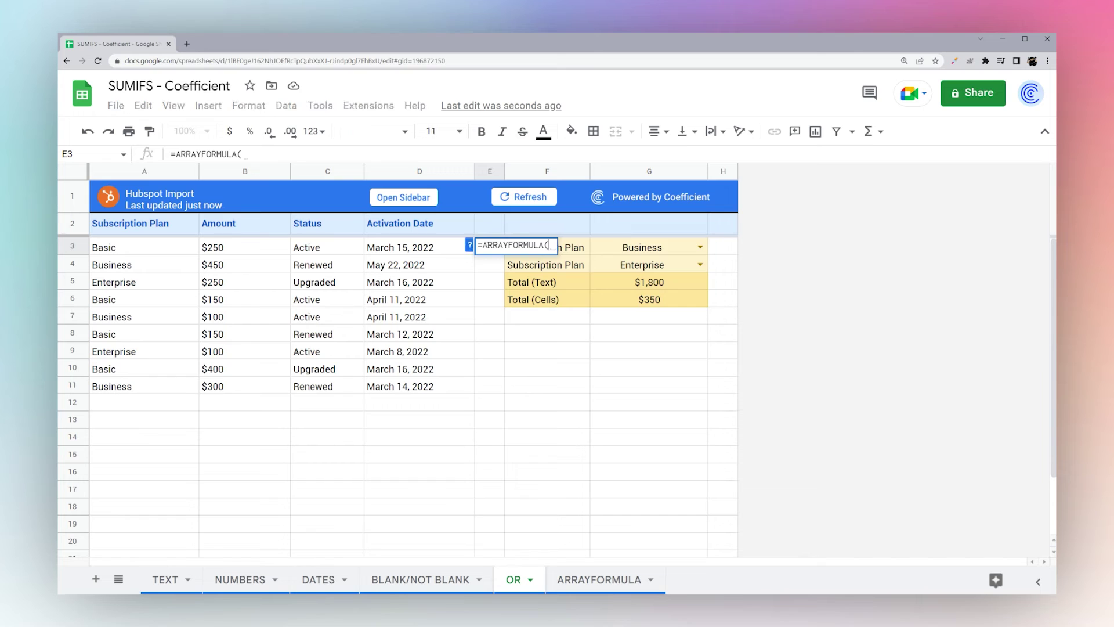
key(ctrl+v)
text())
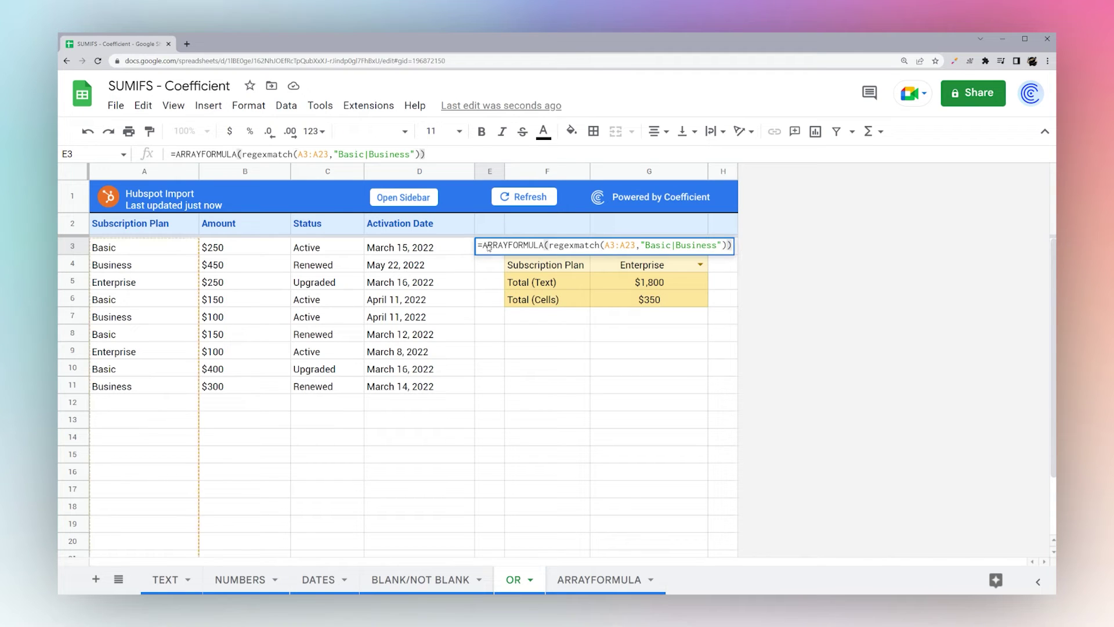
key(Return)
click(488, 252)
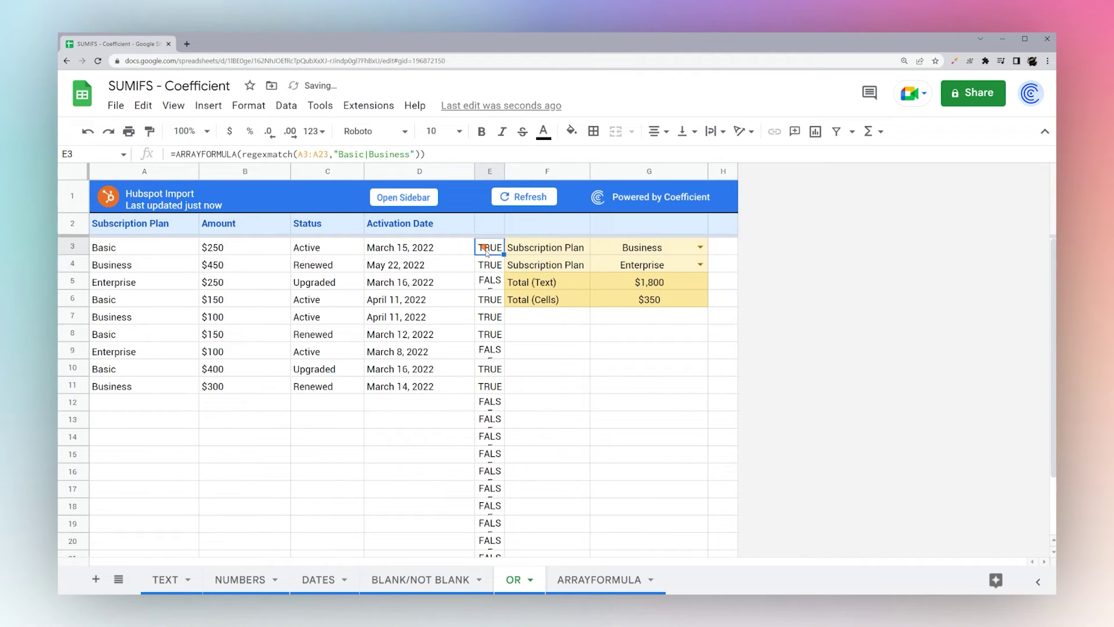
click(489, 265)
click(489, 280)
click(489, 299)
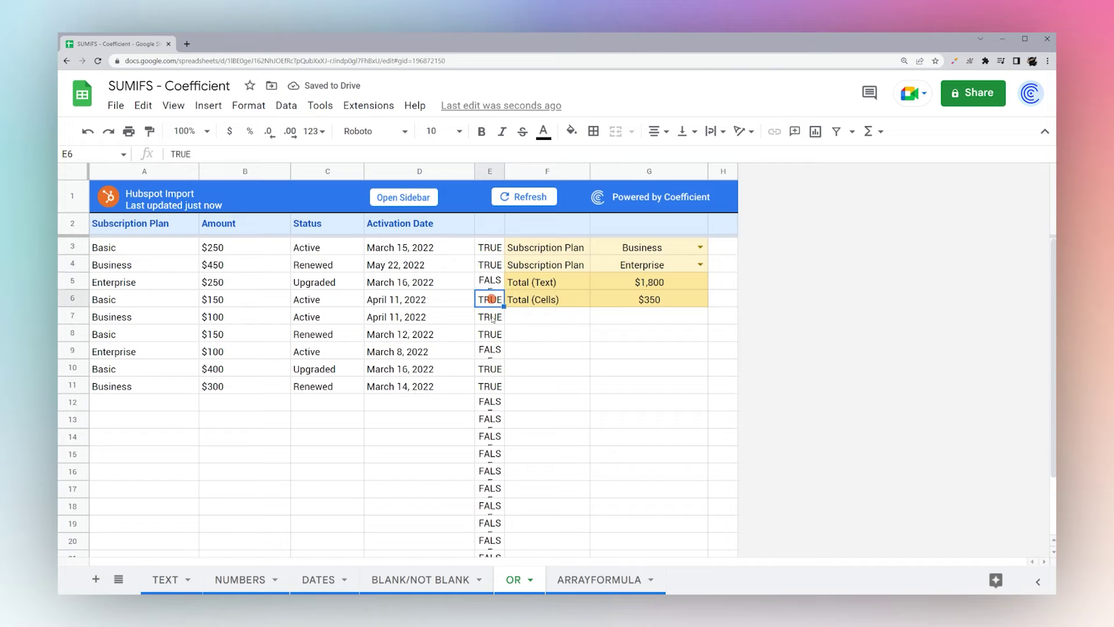
click(489, 316)
click(489, 334)
click(490, 349)
click(494, 369)
click(490, 385)
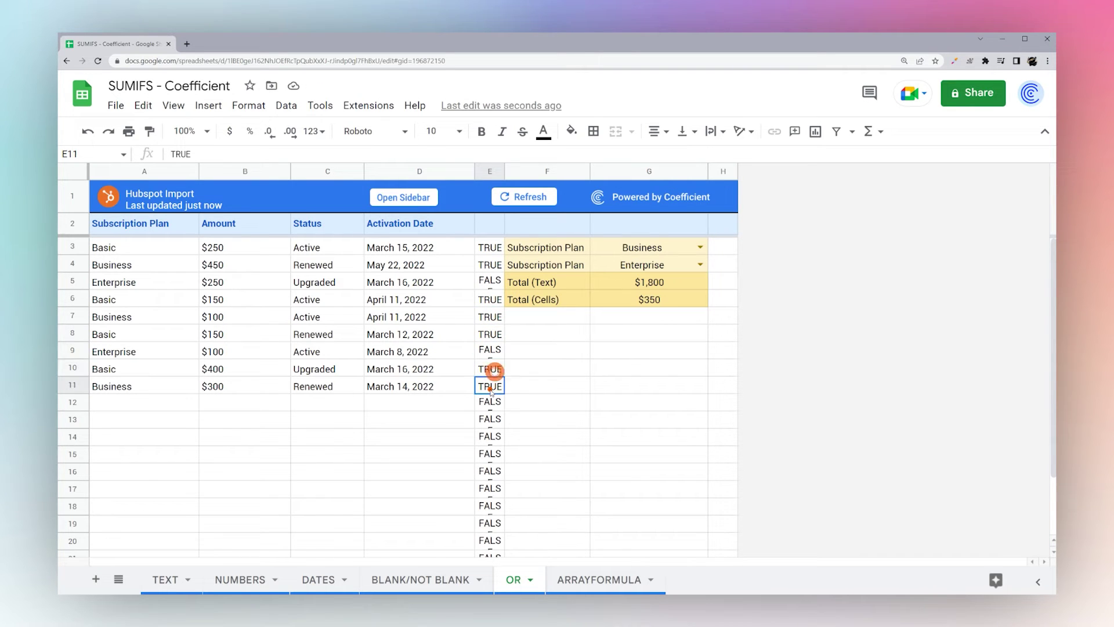
click(493, 248)
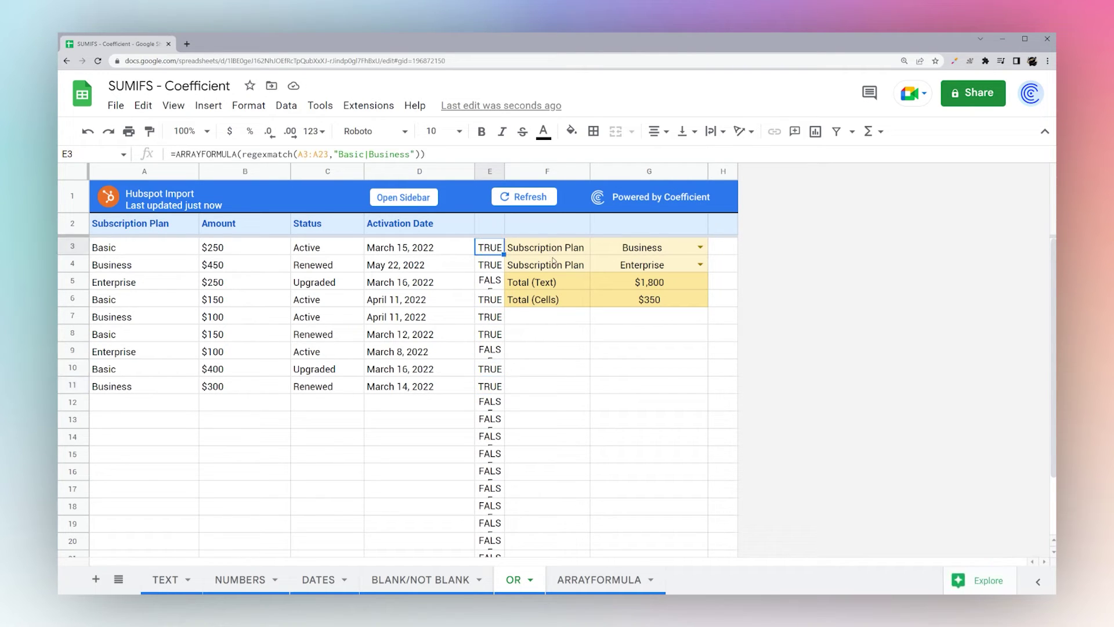
click(649, 300)
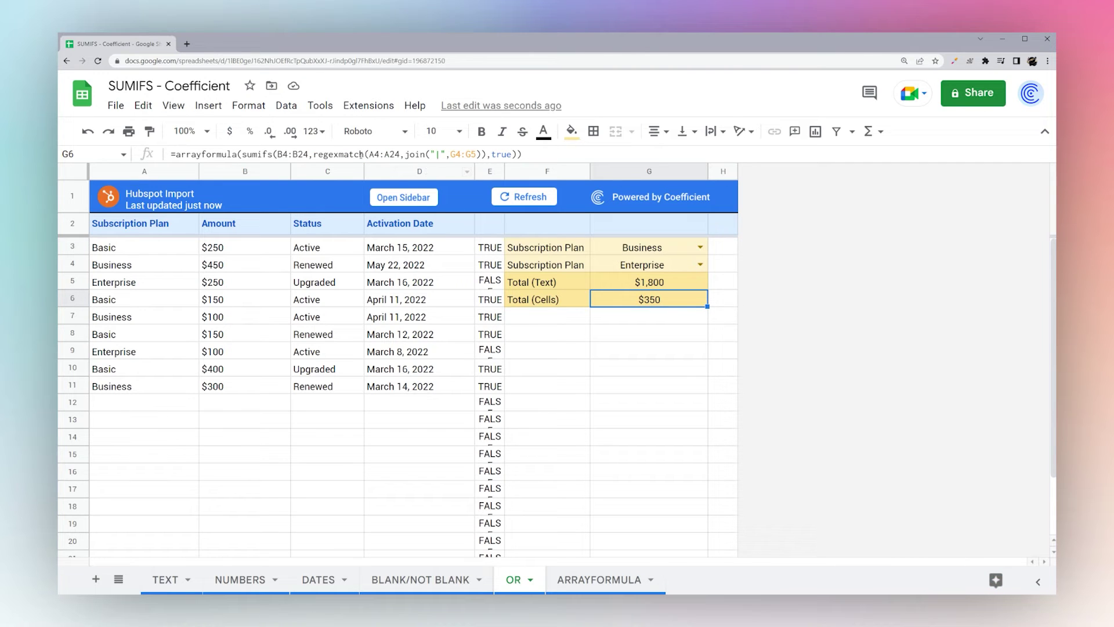
- Delete the TRUE/FALSE test formula in E3 and review the Total (Text) formula unchanged
click(490, 248)
key(Delete)
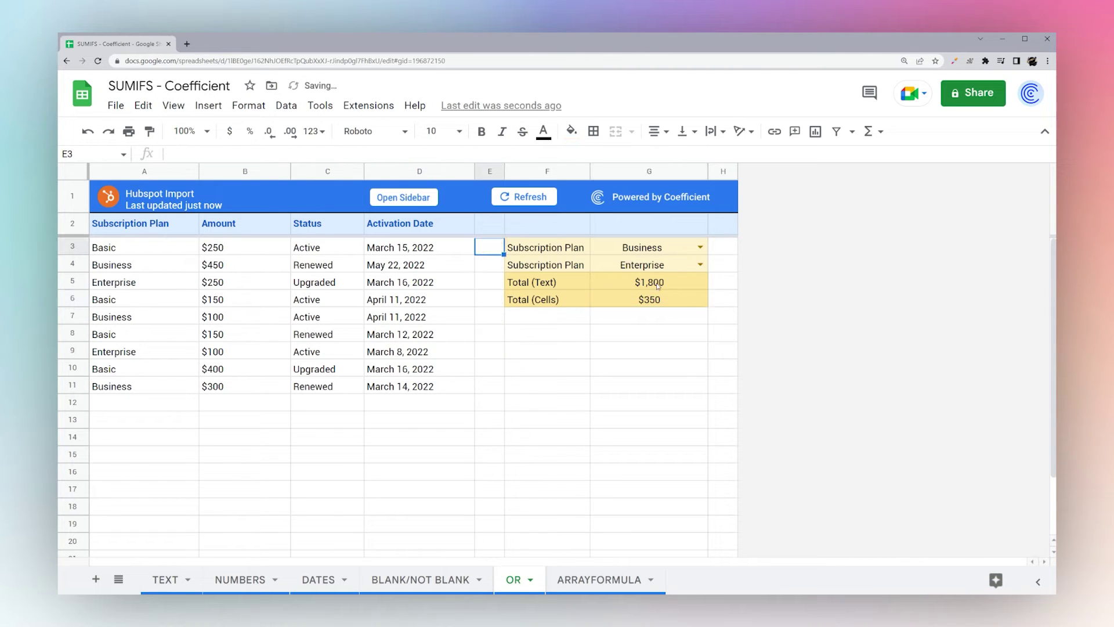
click(660, 300)
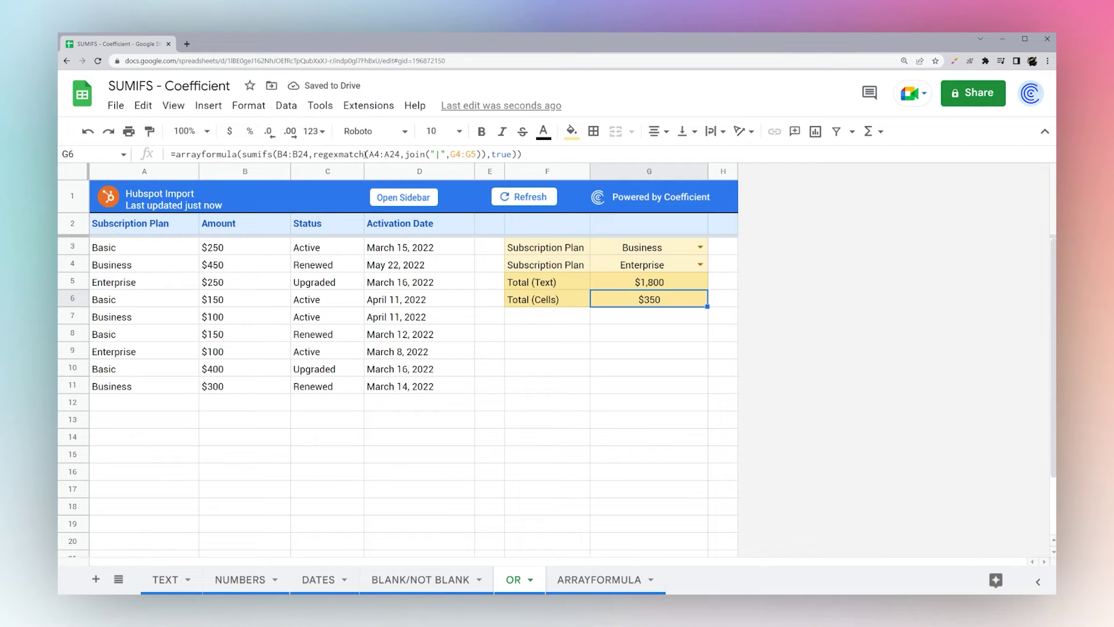
click(650, 283)
click(408, 153)
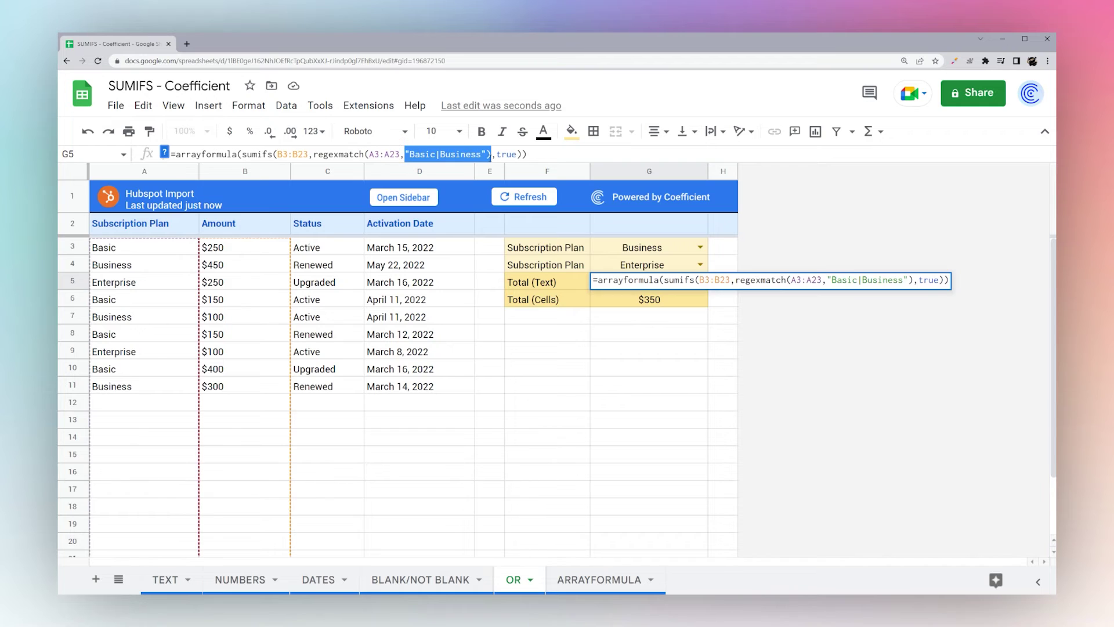
key(Escape)
- Preview the Total (Cells) join criterion with its range changed to G3:G4, then discard the edit
drag(637, 249, 638, 266)
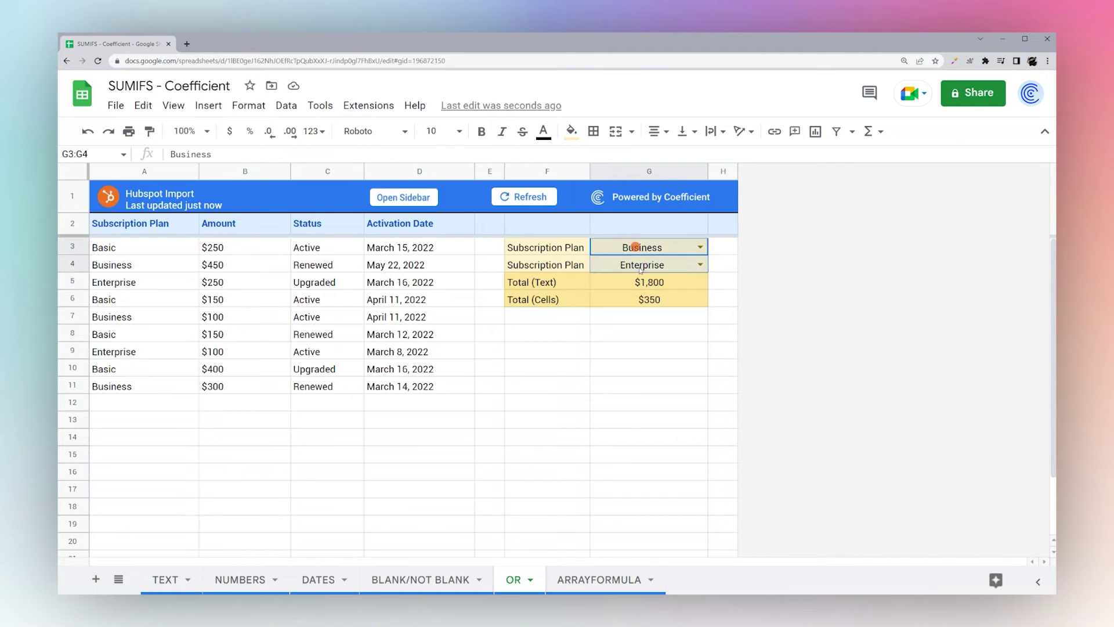
click(645, 303)
drag(405, 153, 481, 154)
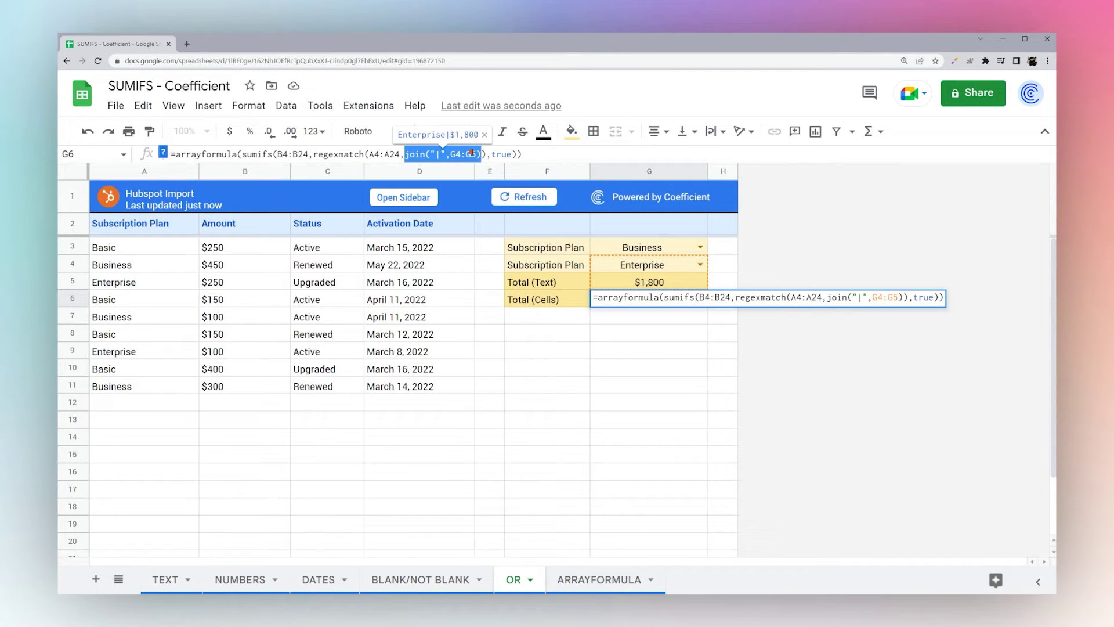
click(460, 153)
key(BackSpace)
text(3)
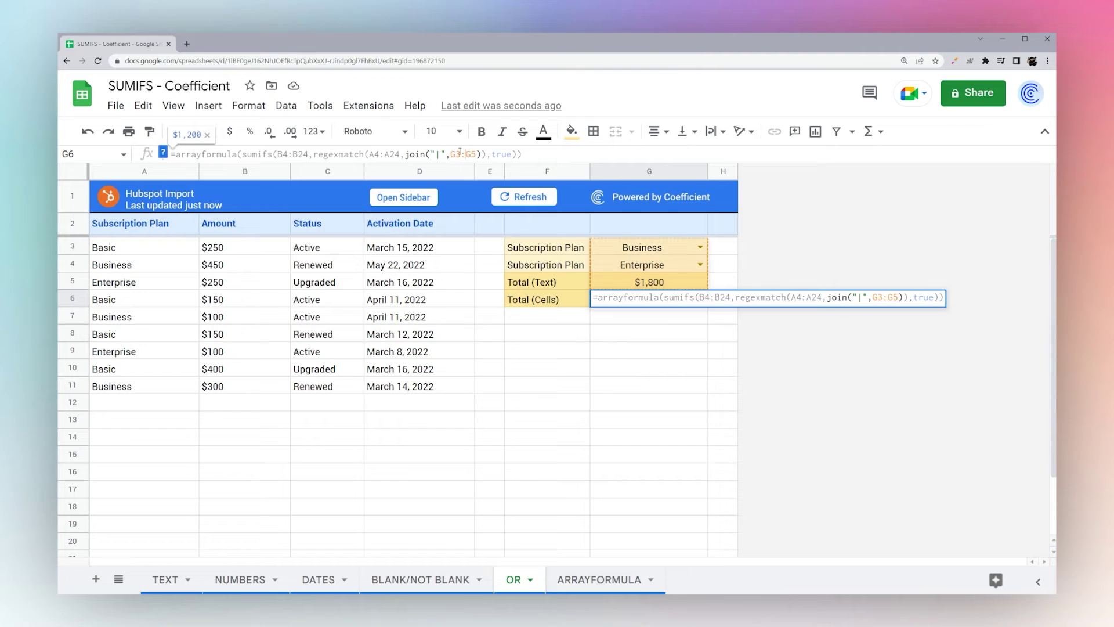
key(Right)
key(Right)
key(Right)
key(BackSpace)
text(4)
drag(406, 154, 481, 154)
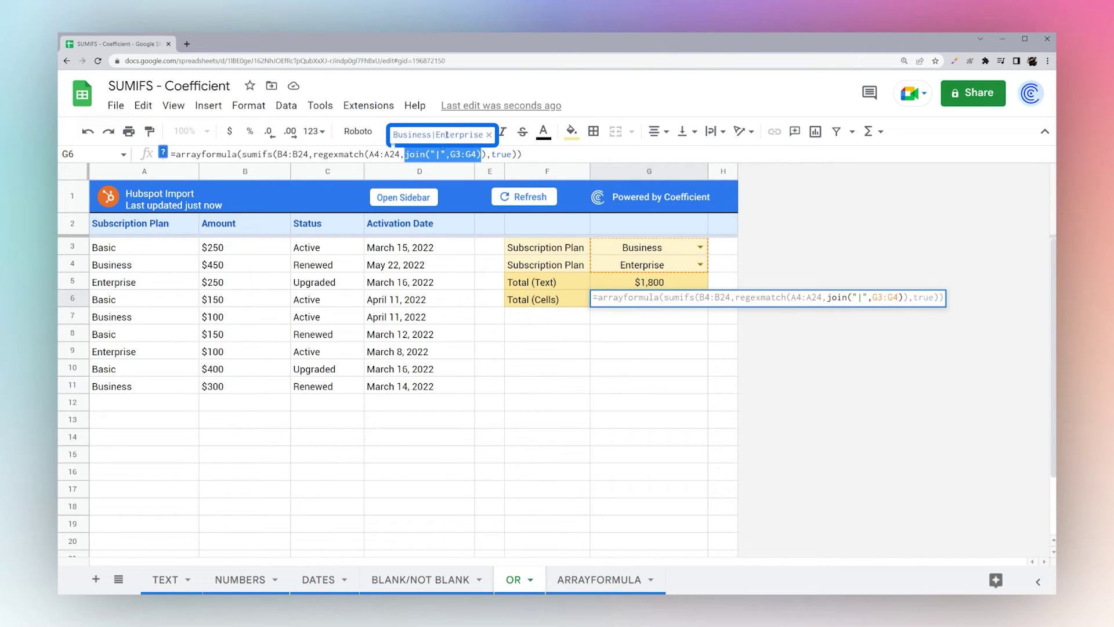
key(Escape)
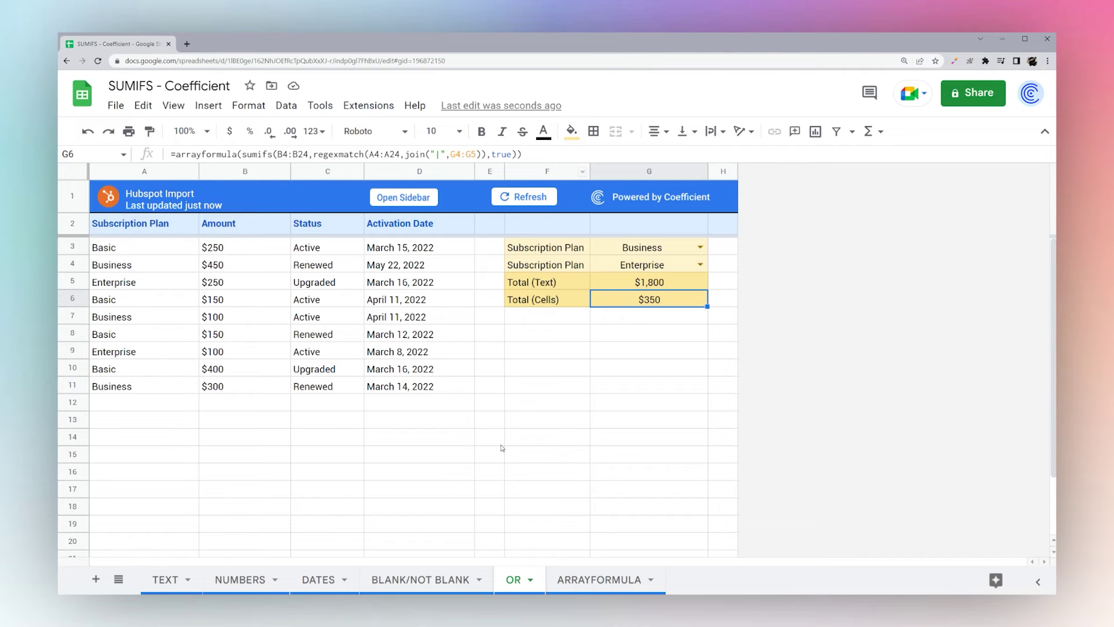
- On the ARRAYFORMULA sheet, review F5's SUM of SUMIF over {"Basic","Business","Enterprise"}, totaling $2,150
click(571, 580)
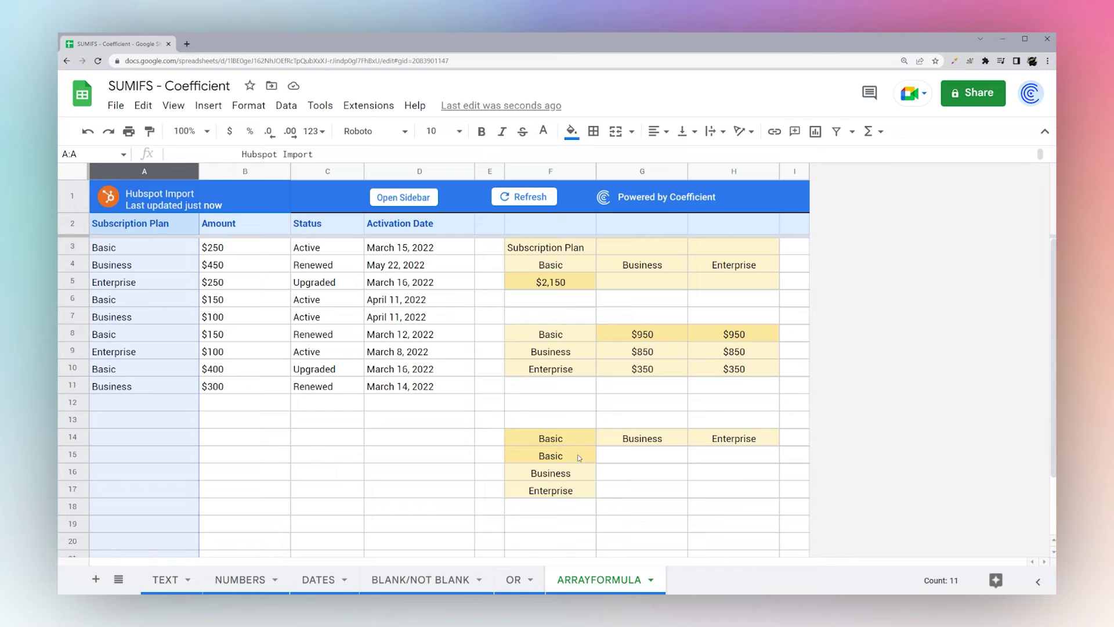
click(551, 283)
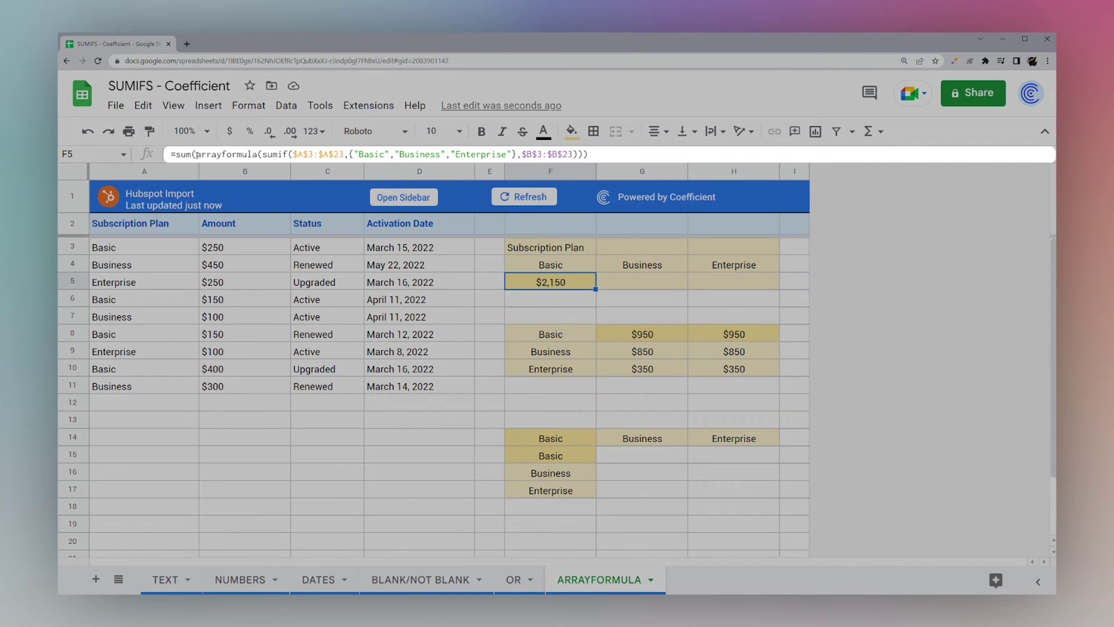
drag(197, 155, 516, 155)
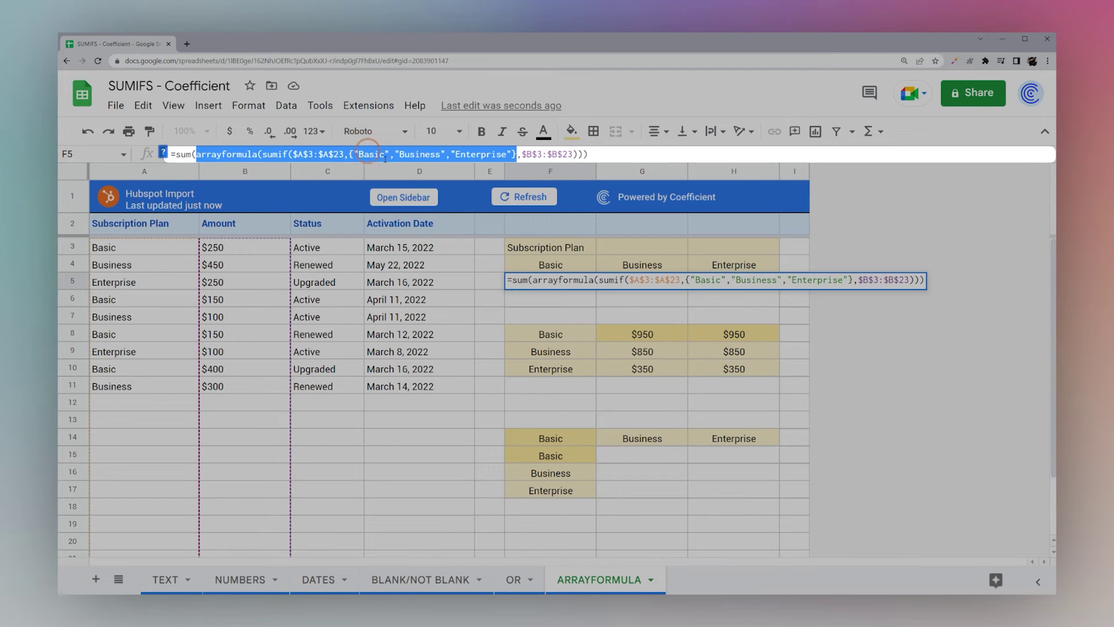
click(364, 154)
drag(348, 155, 517, 154)
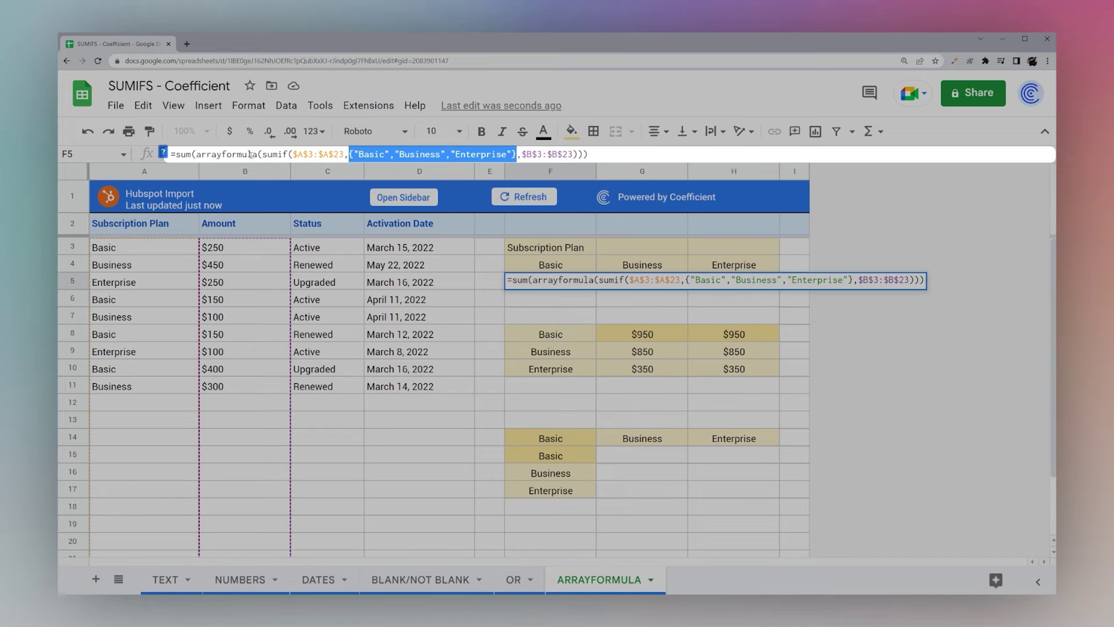
double_click(183, 154)
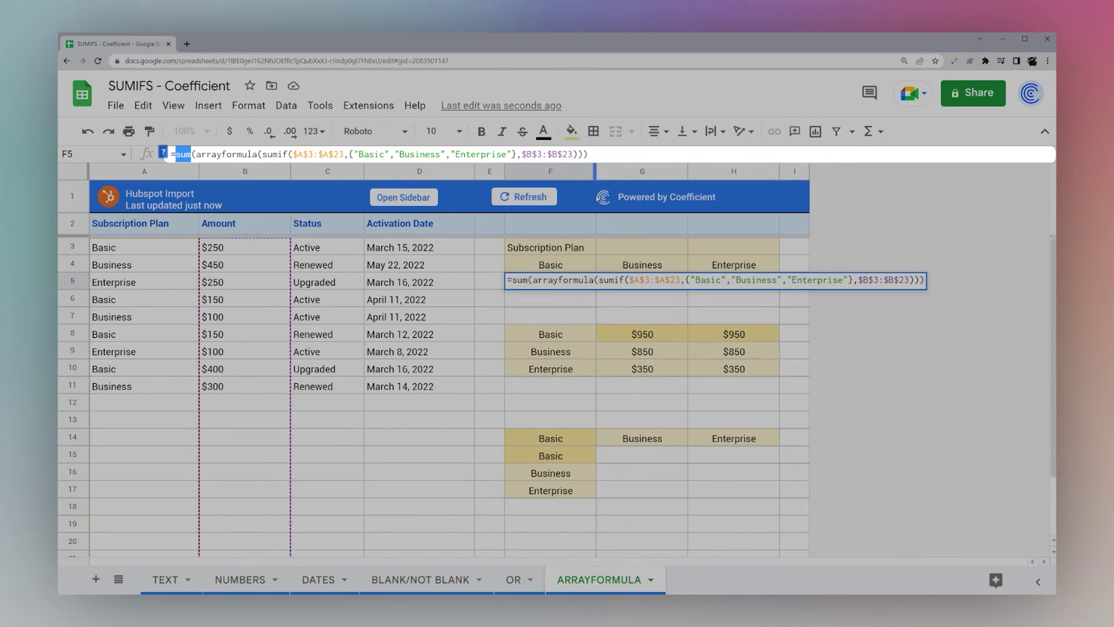
key(Escape)
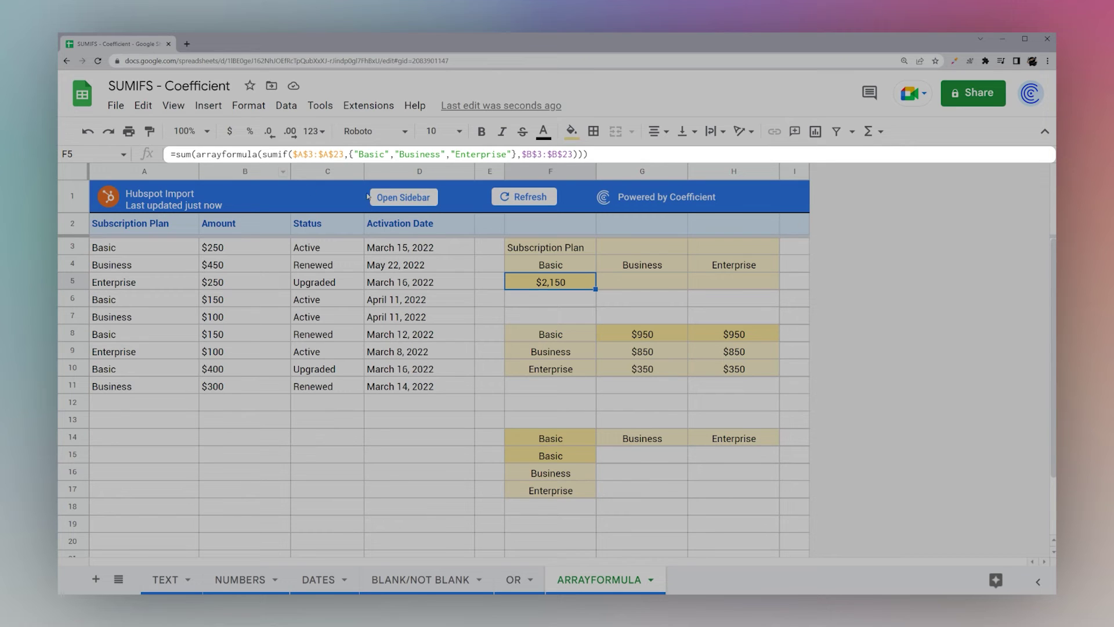
scroll(637, 283, down, 1)
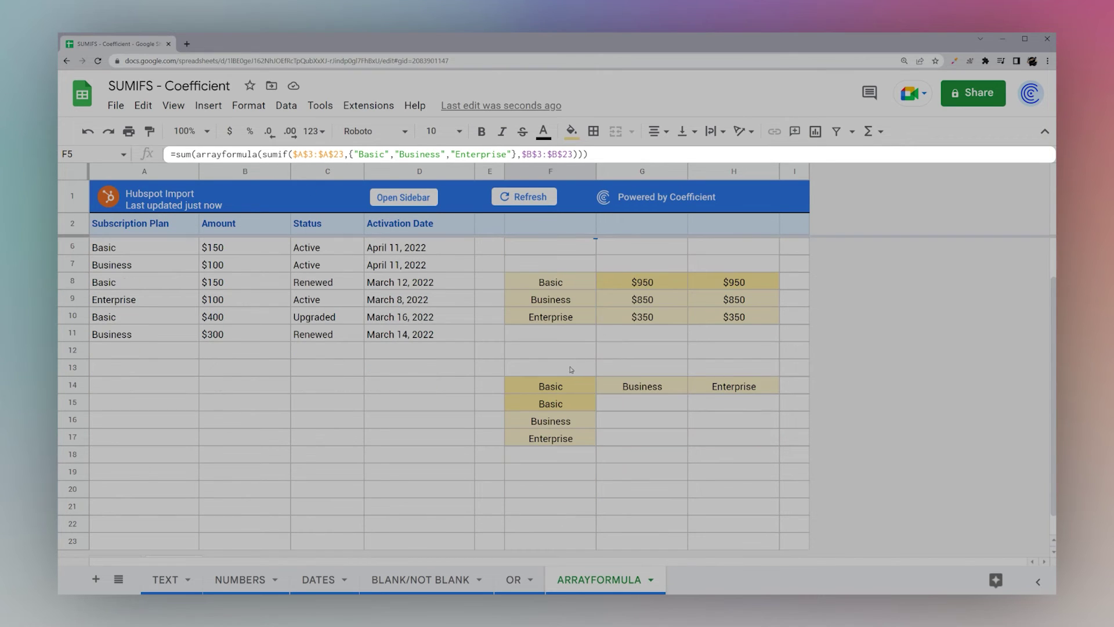
drag(348, 150, 516, 152)
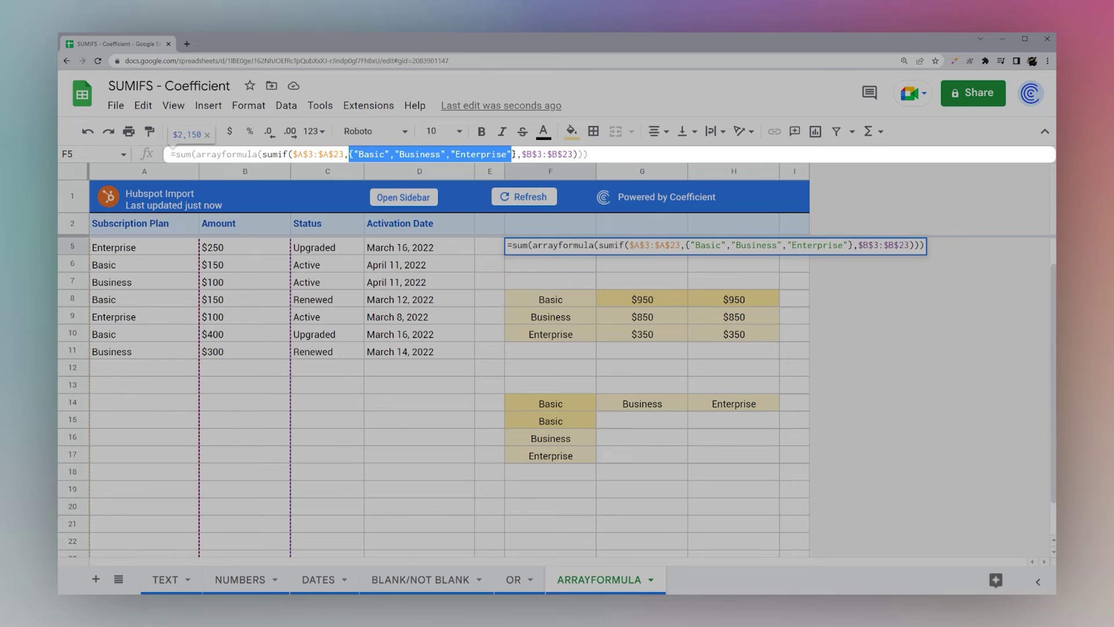
key(Escape)
click(566, 404)
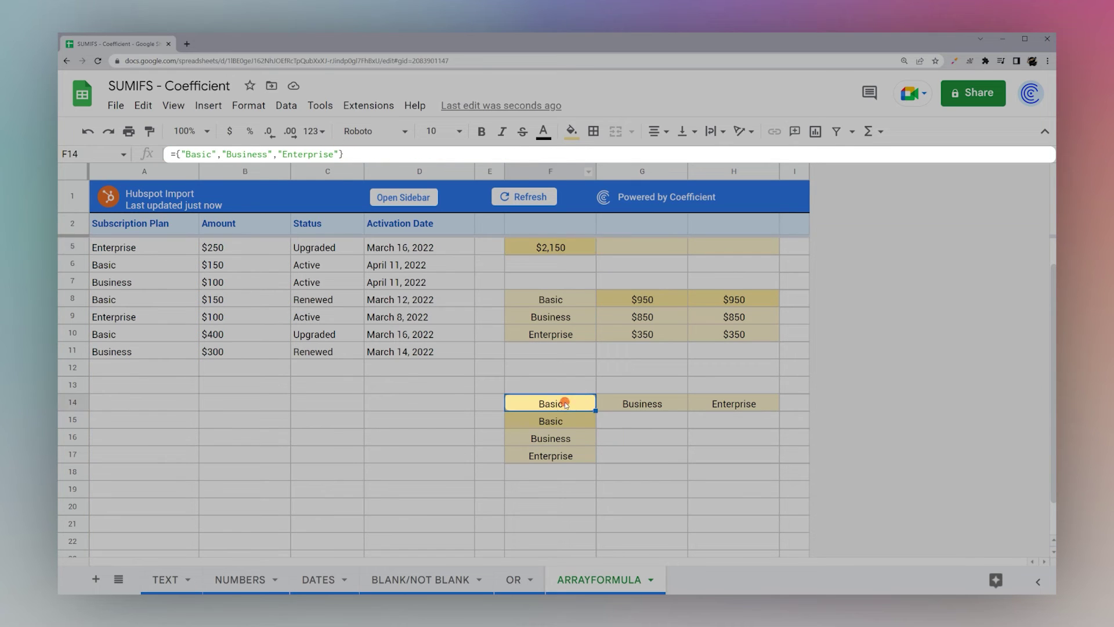
scroll(566, 405, down, 1)
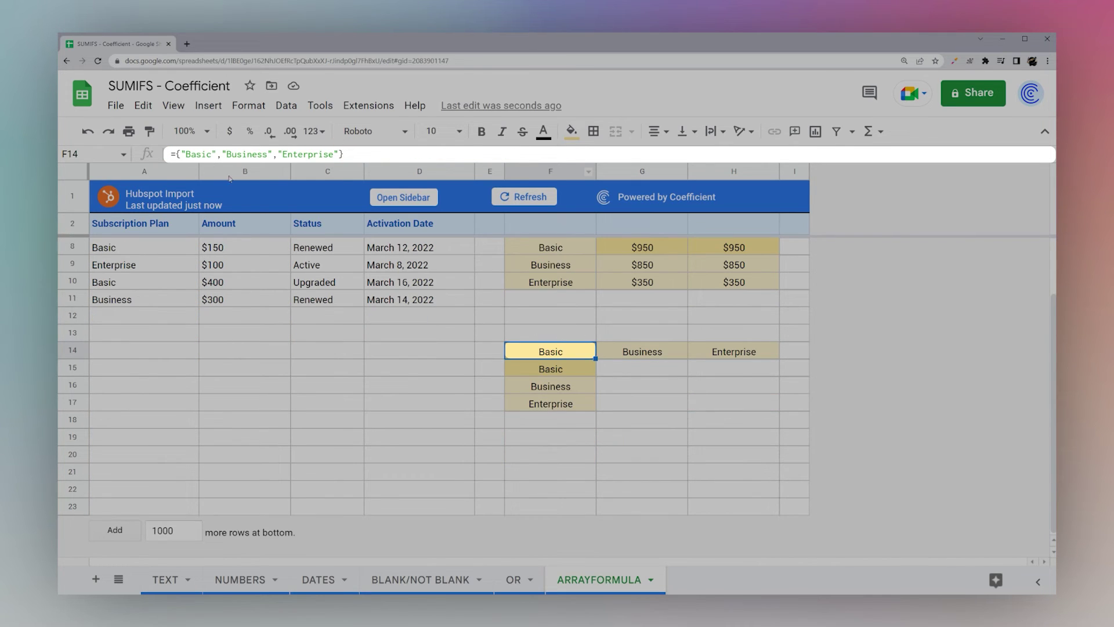
drag(176, 153, 343, 154)
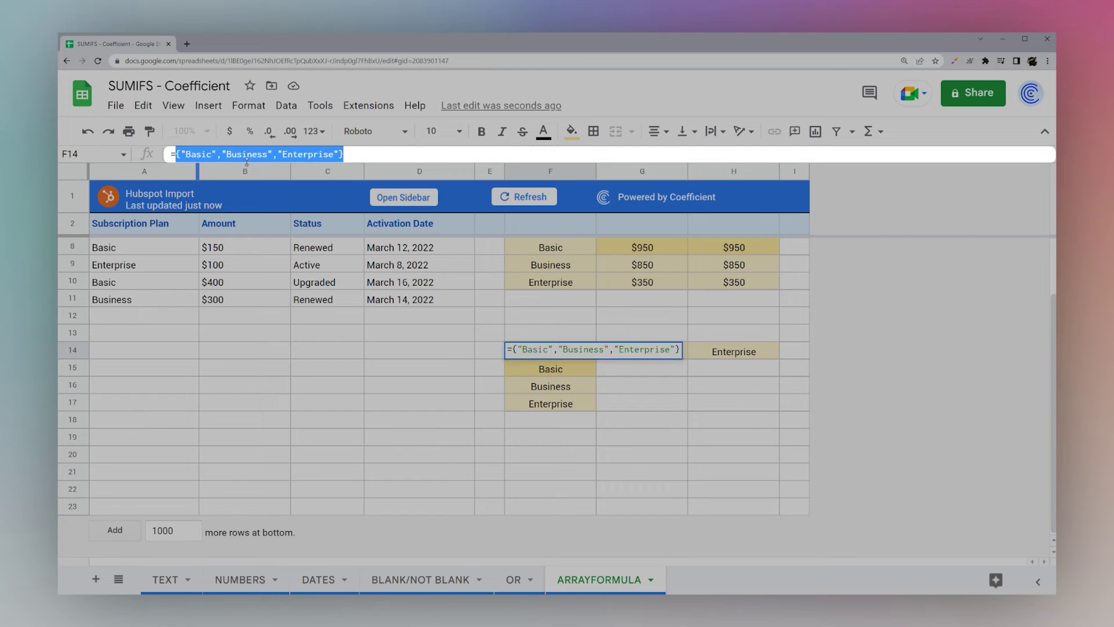
click(187, 154)
click(248, 154)
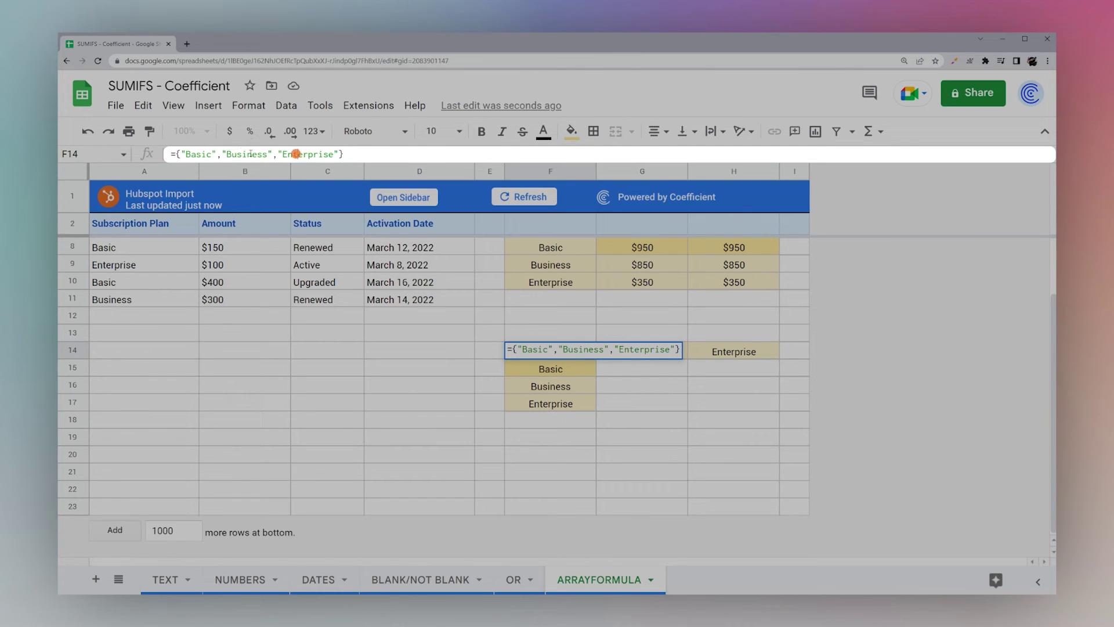
drag(217, 153, 222, 154)
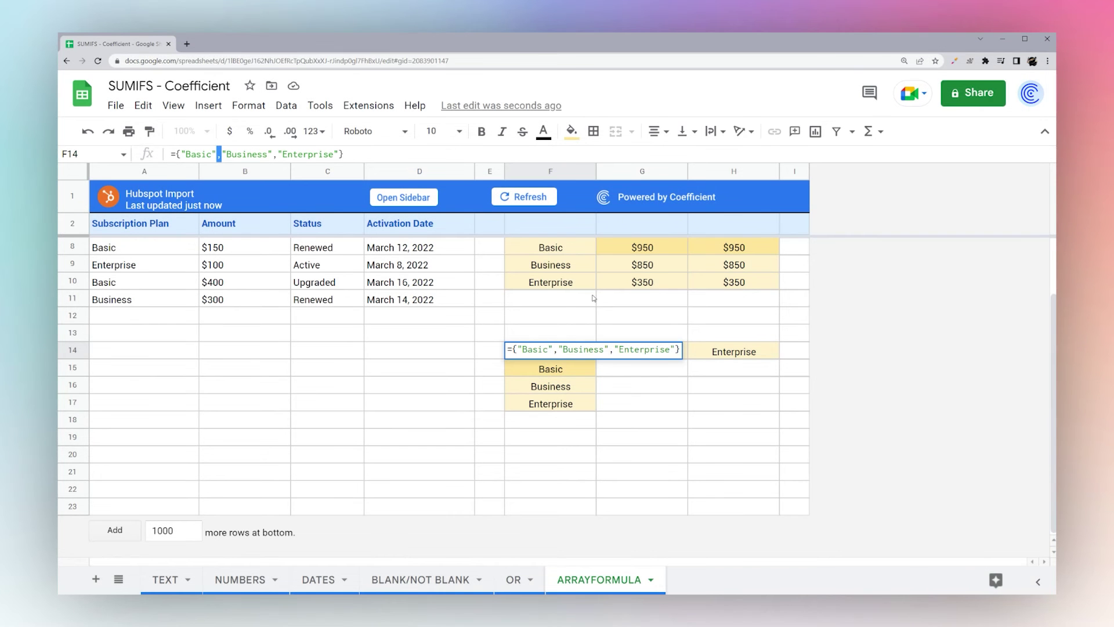
click(574, 348)
drag(663, 353, 718, 354)
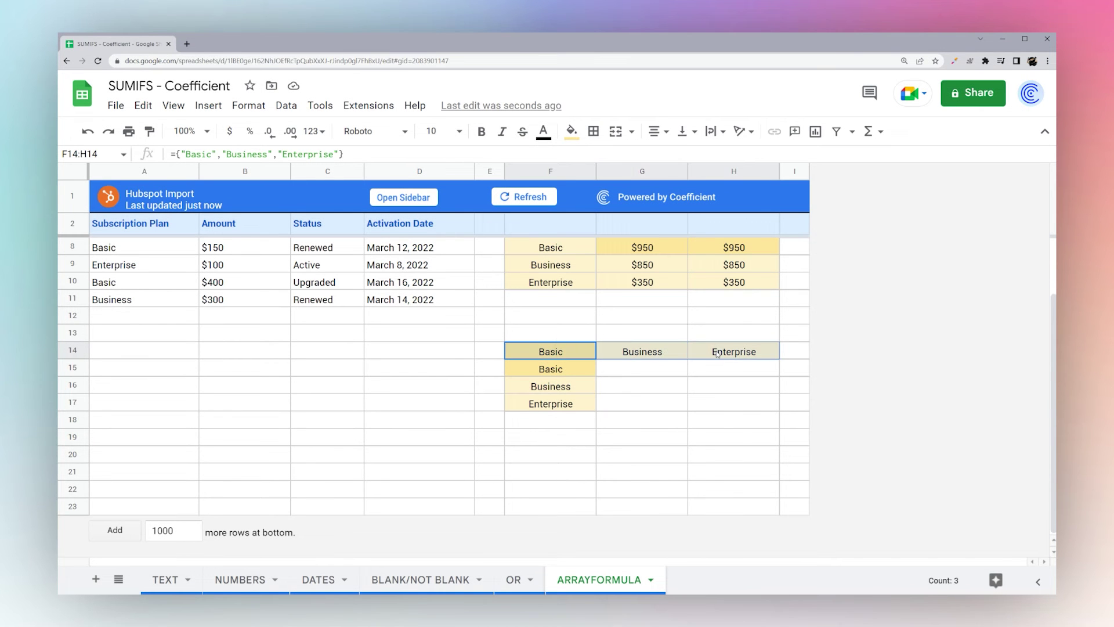
double_click(577, 349)
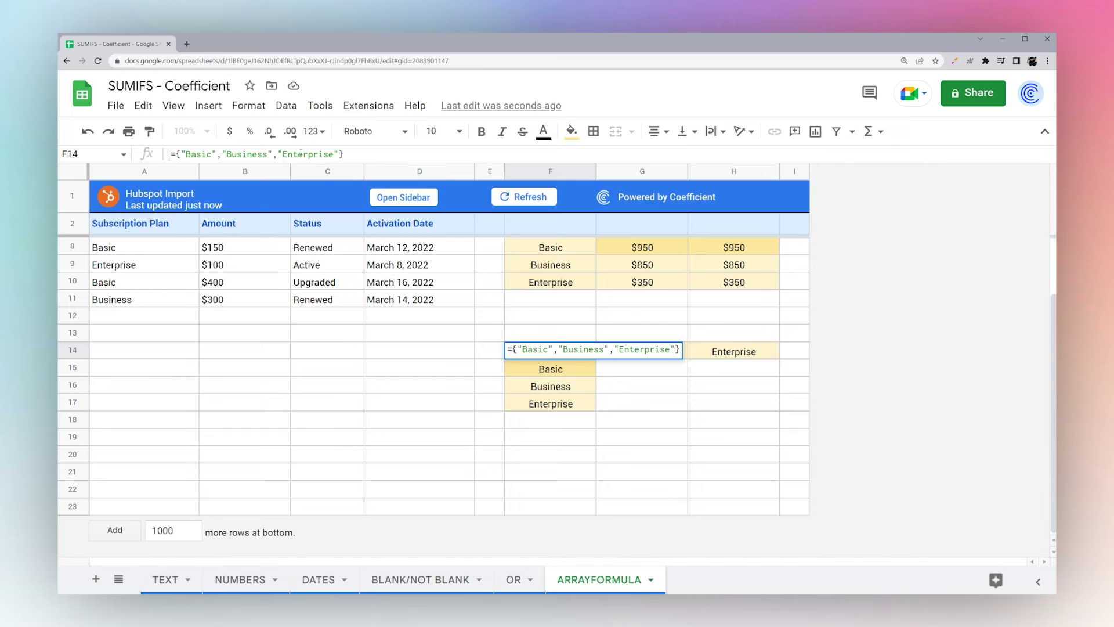
key(ctrl+a)
key(Home)
text(')
key(Return)
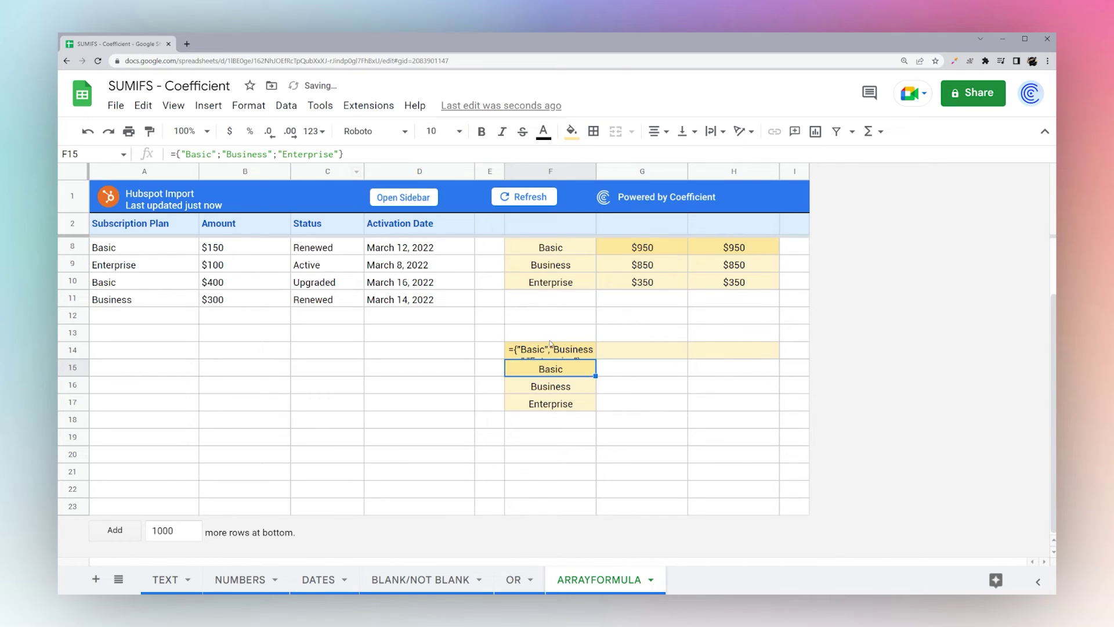
click(550, 343)
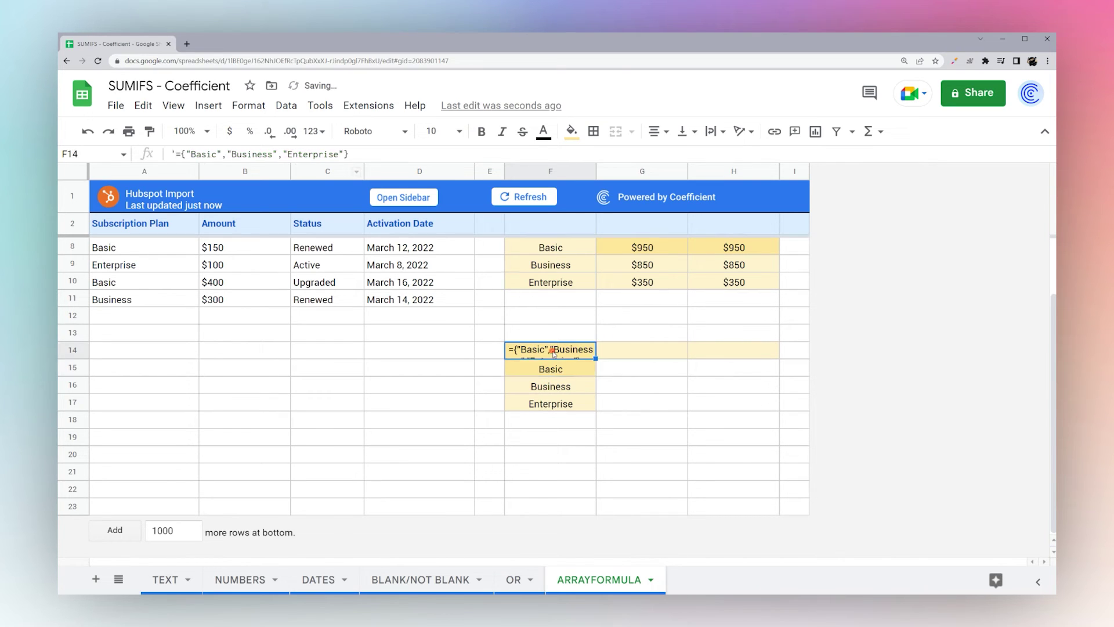
click(627, 355)
click(556, 351)
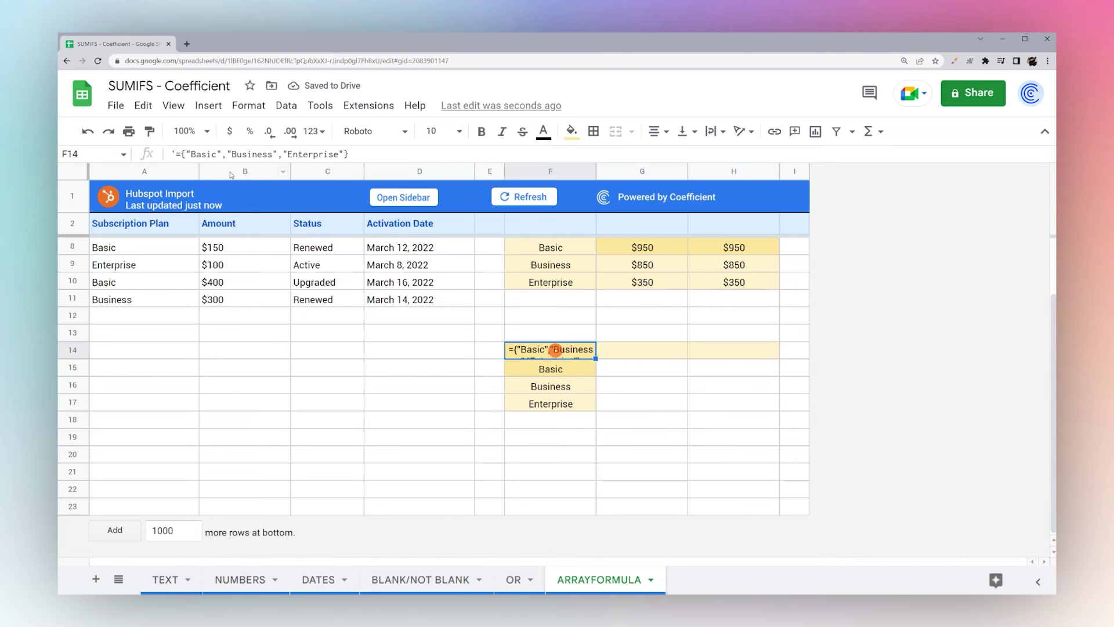
click(177, 155)
key(BackSpace)
key(Return)
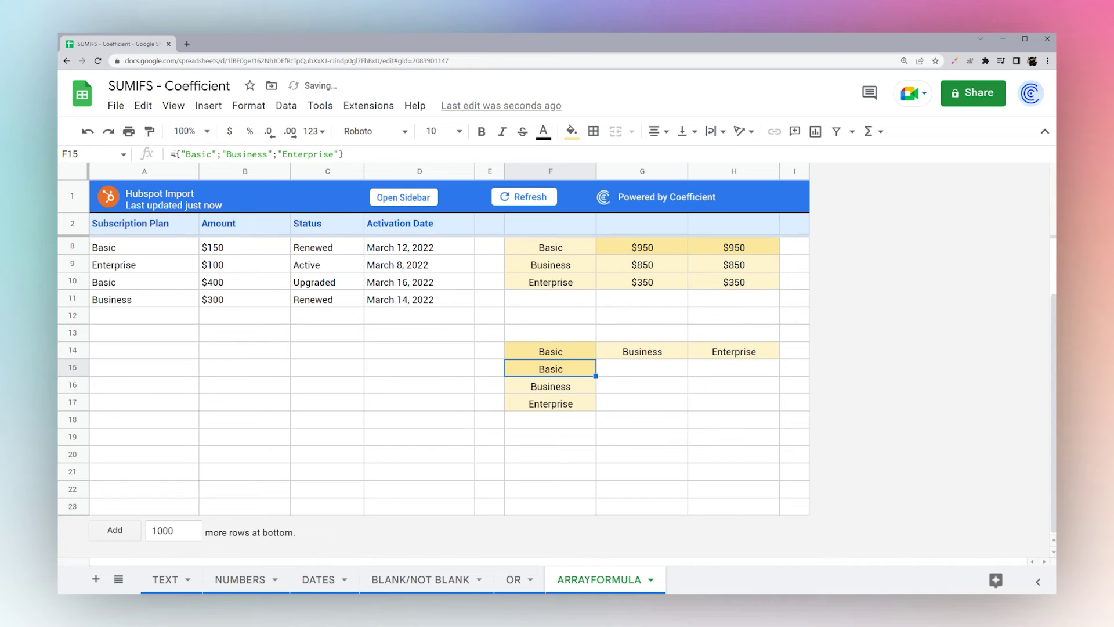
click(173, 153)
text(')
key(Return)
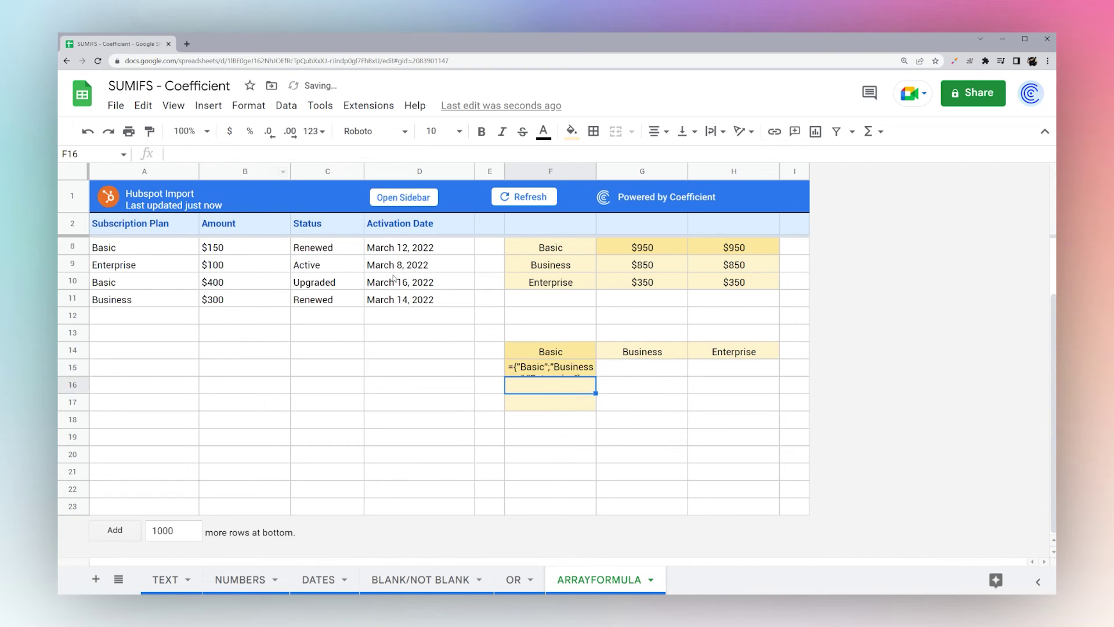
click(562, 368)
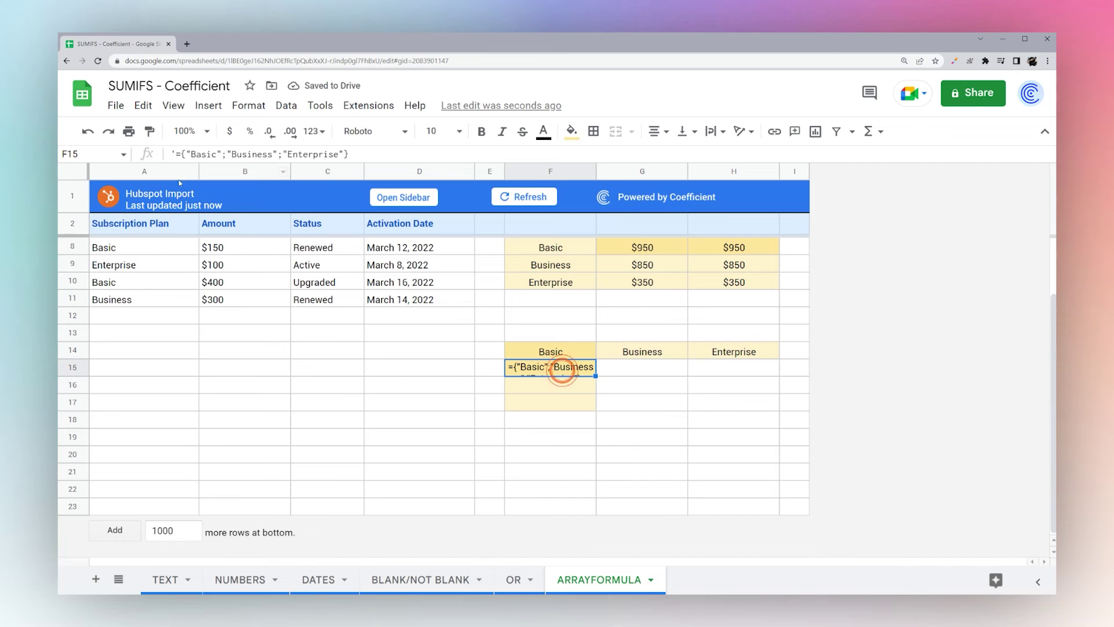
click(175, 154)
key(BackSpace)
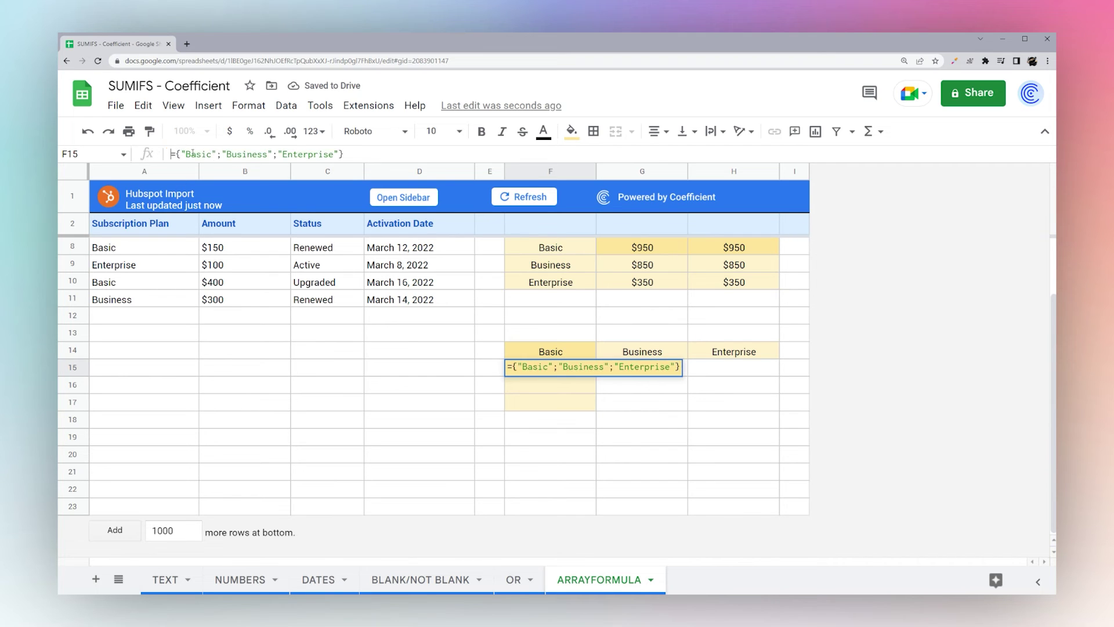
drag(217, 155, 223, 156)
key(Return)
click(554, 368)
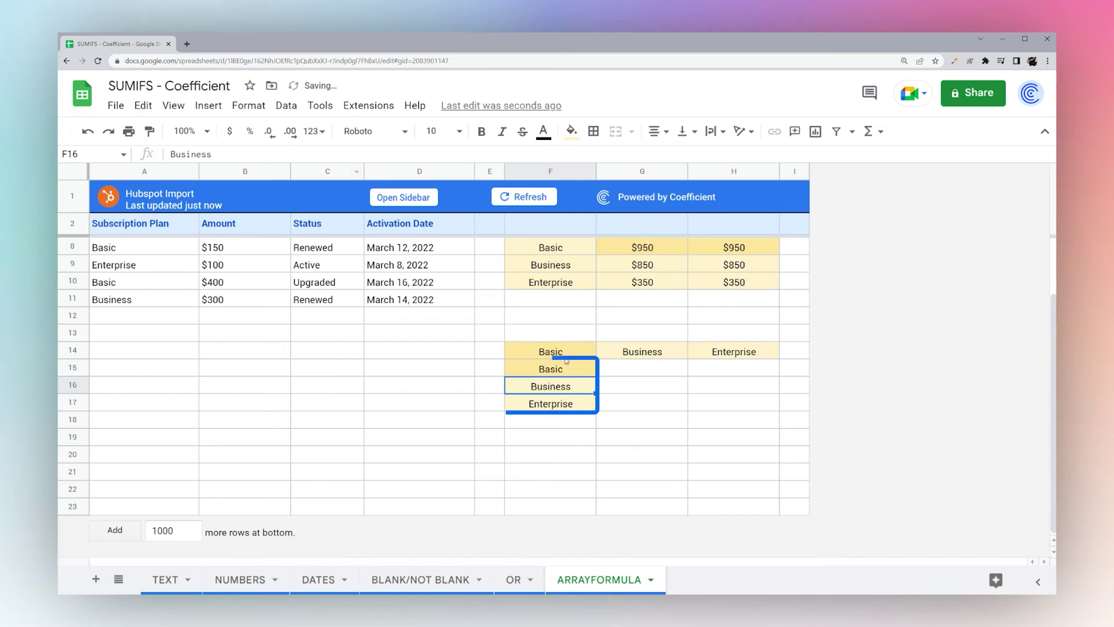
key(shift+Down)
key(shift+Down)
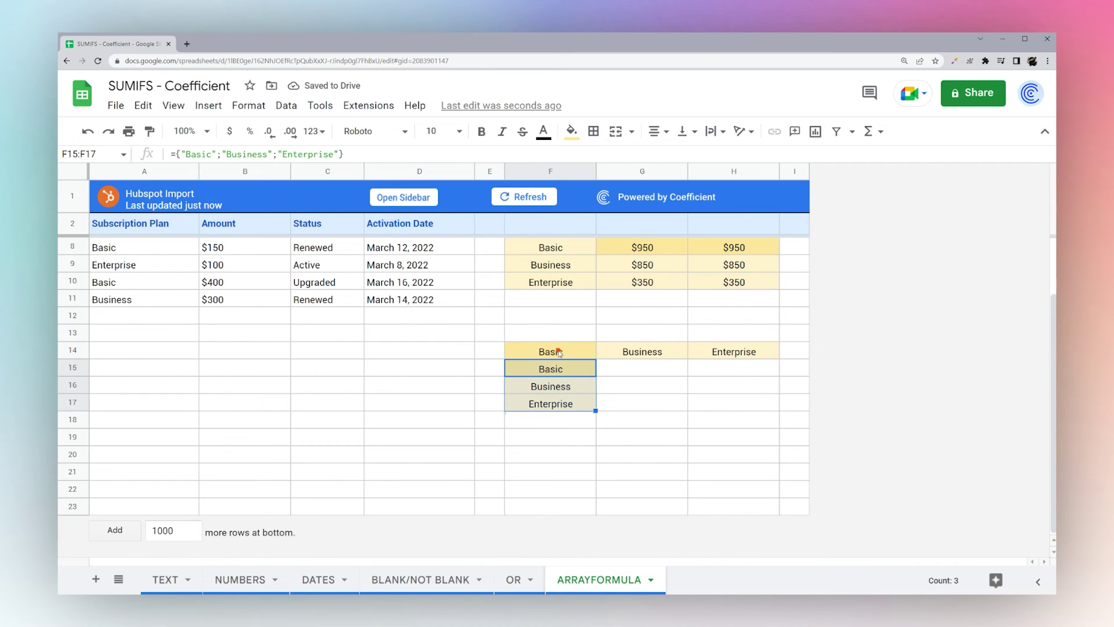
click(551, 351)
key(shift+Right)
key(shift+Right)
scroll(638, 371, up, 2)
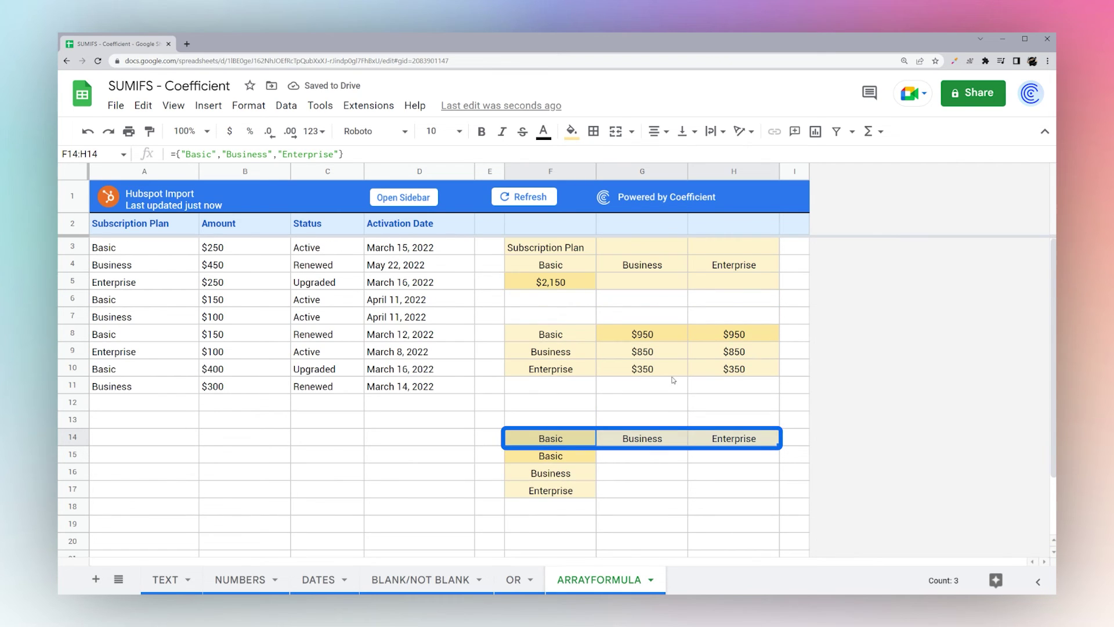
click(567, 282)
drag(348, 154, 517, 154)
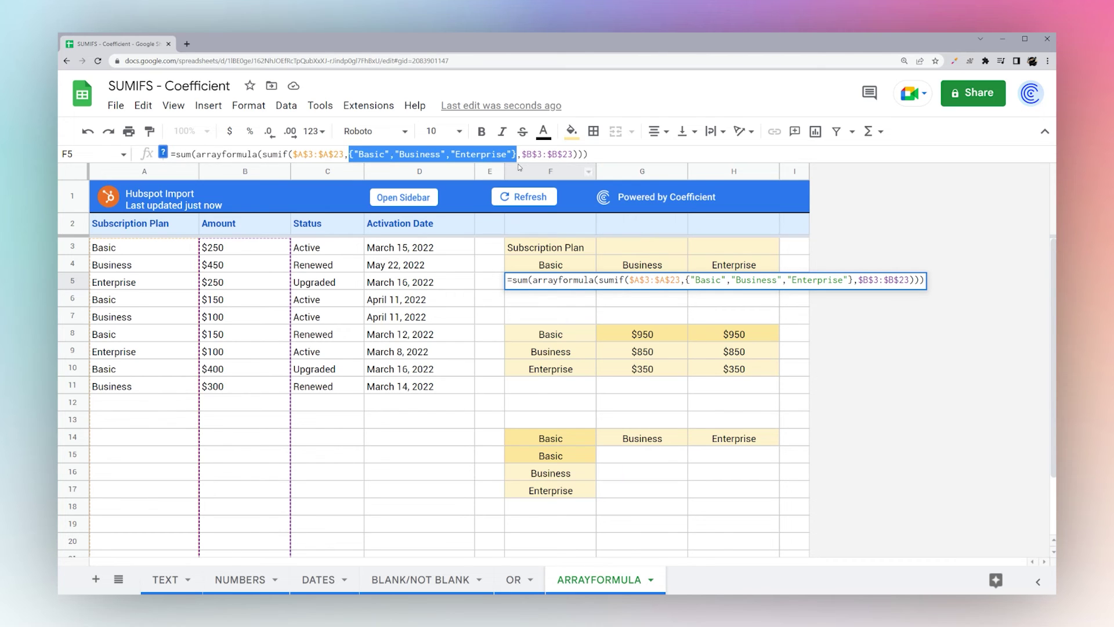
click(642, 334)
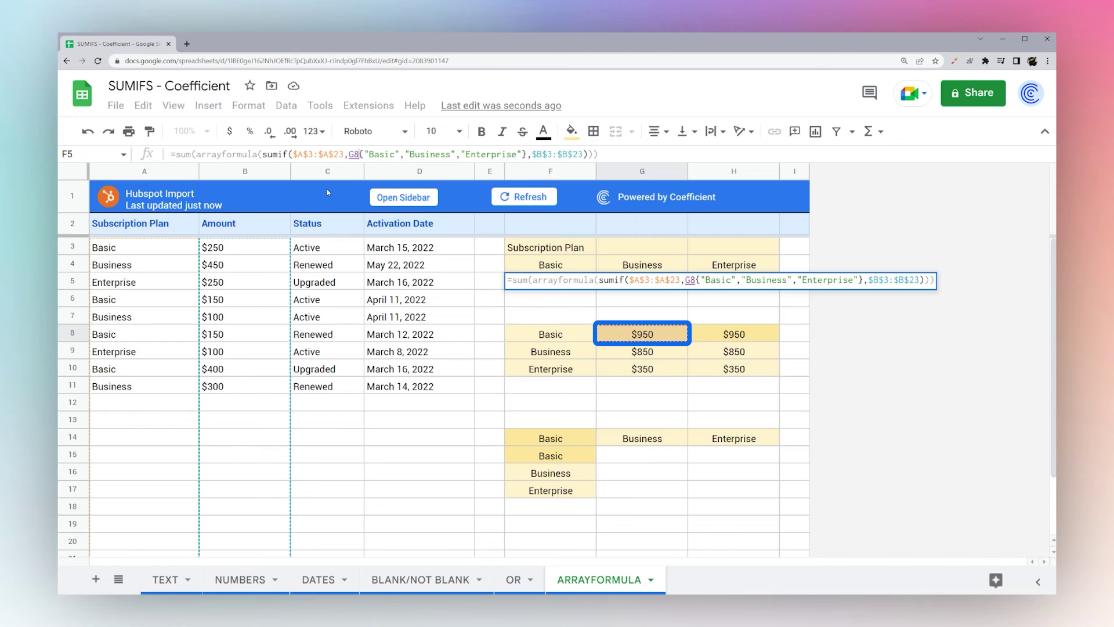
key(Escape)
click(638, 335)
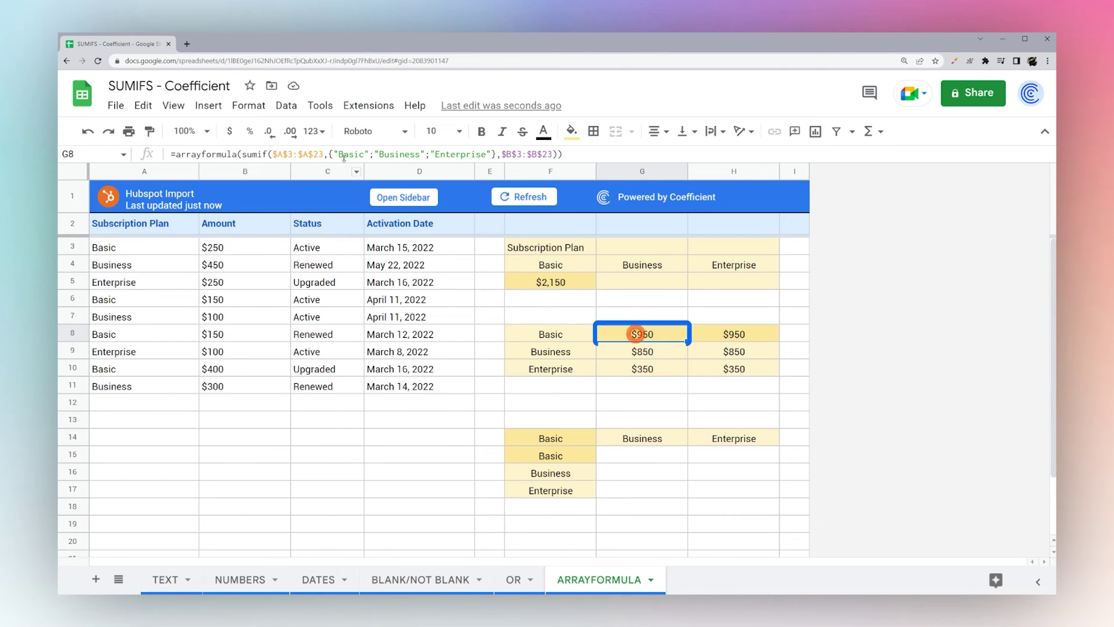
click(329, 154)
key(Escape)
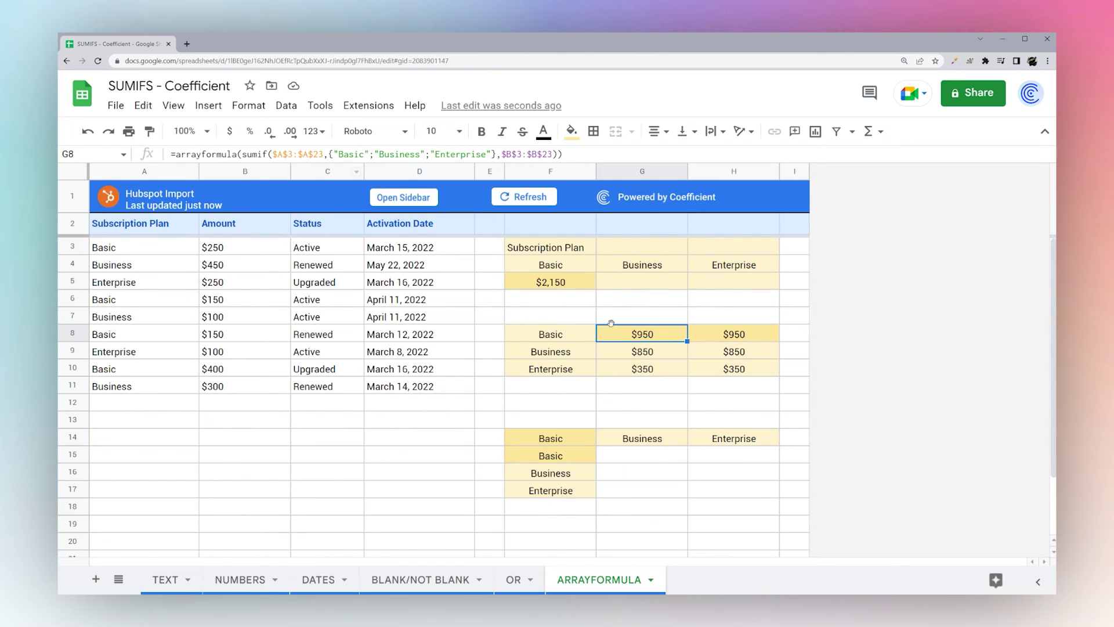
click(572, 286)
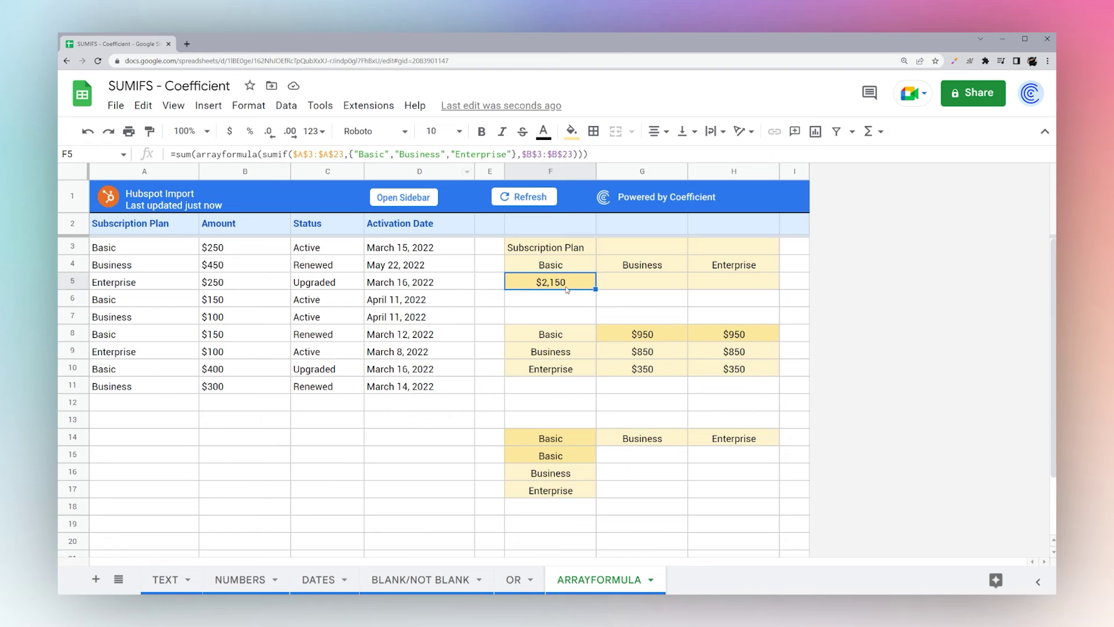
drag(648, 284, 743, 287)
click(524, 282)
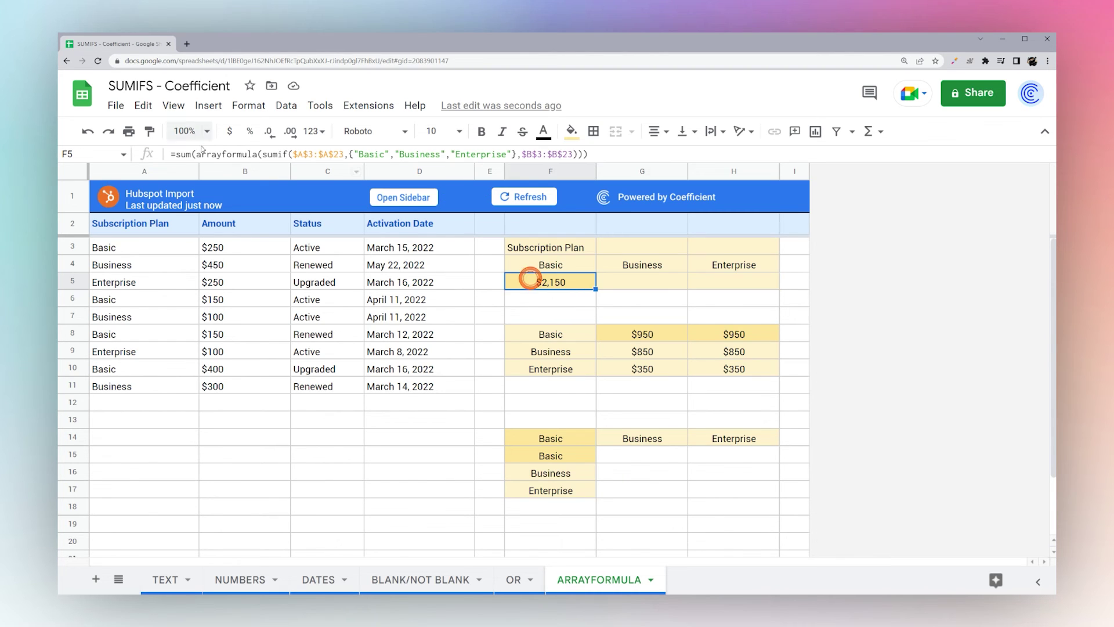
double_click(181, 154)
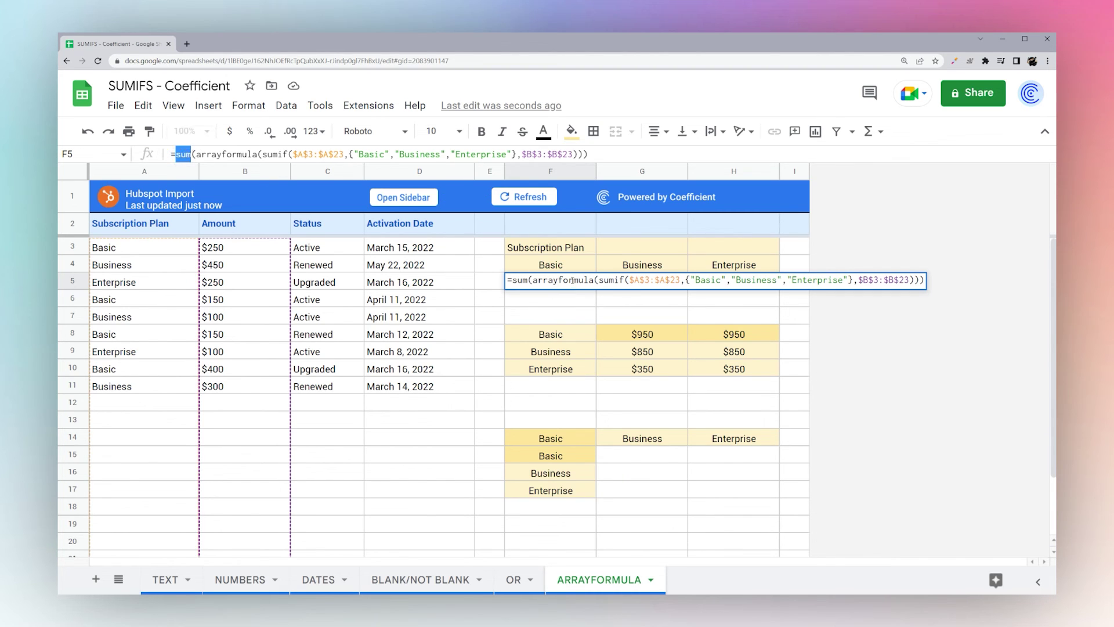
key(Delete)
key(Delete)
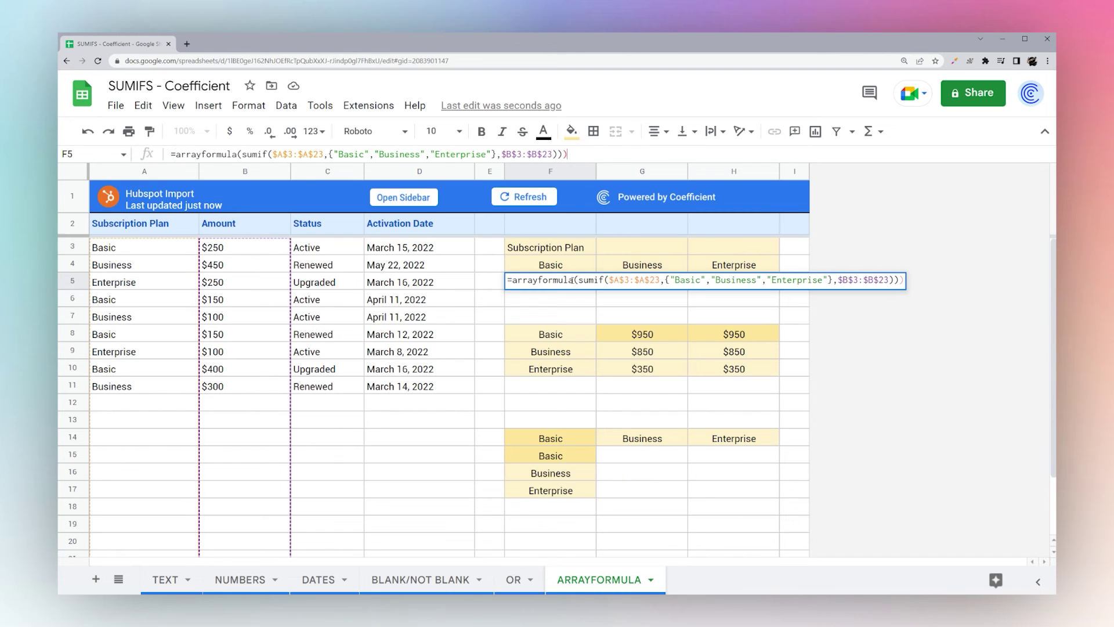
key(Return)
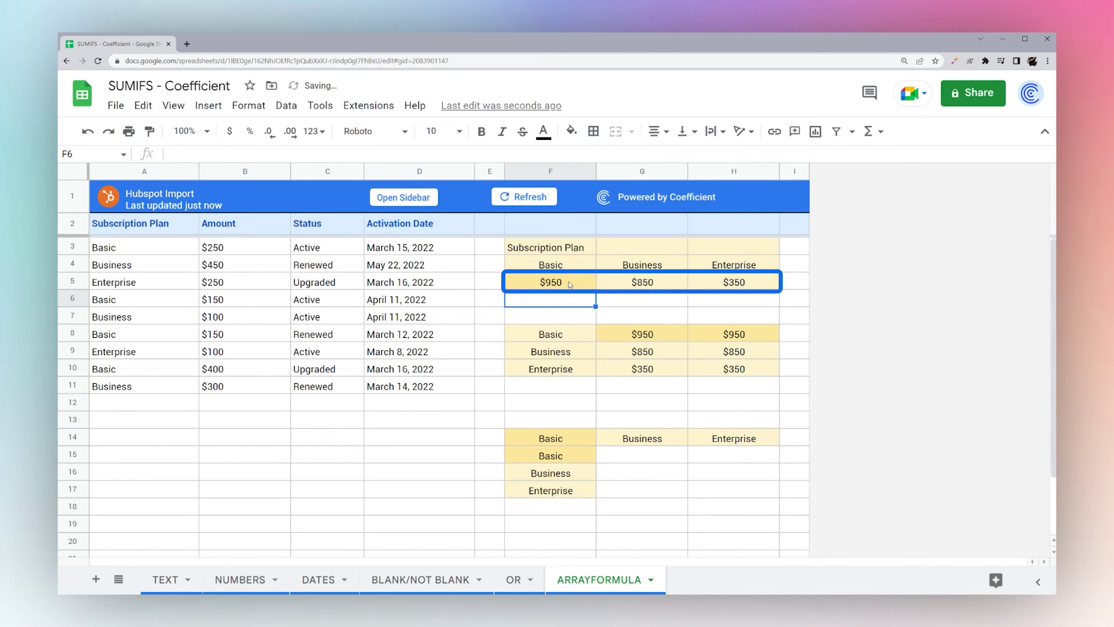
click(570, 285)
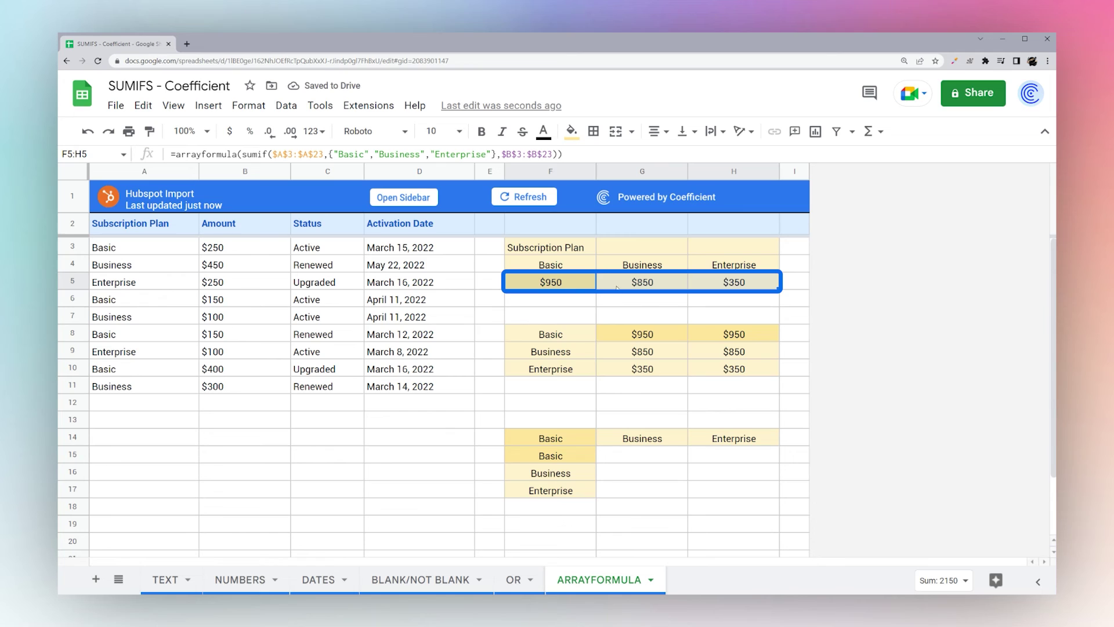
click(551, 283)
click(642, 282)
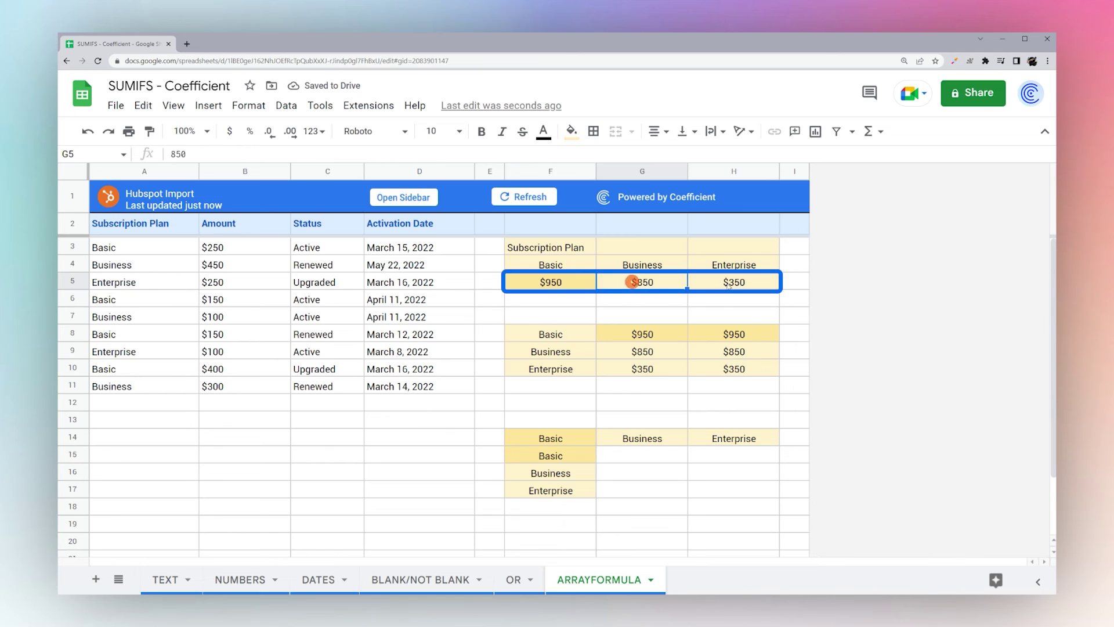
click(732, 282)
click(550, 282)
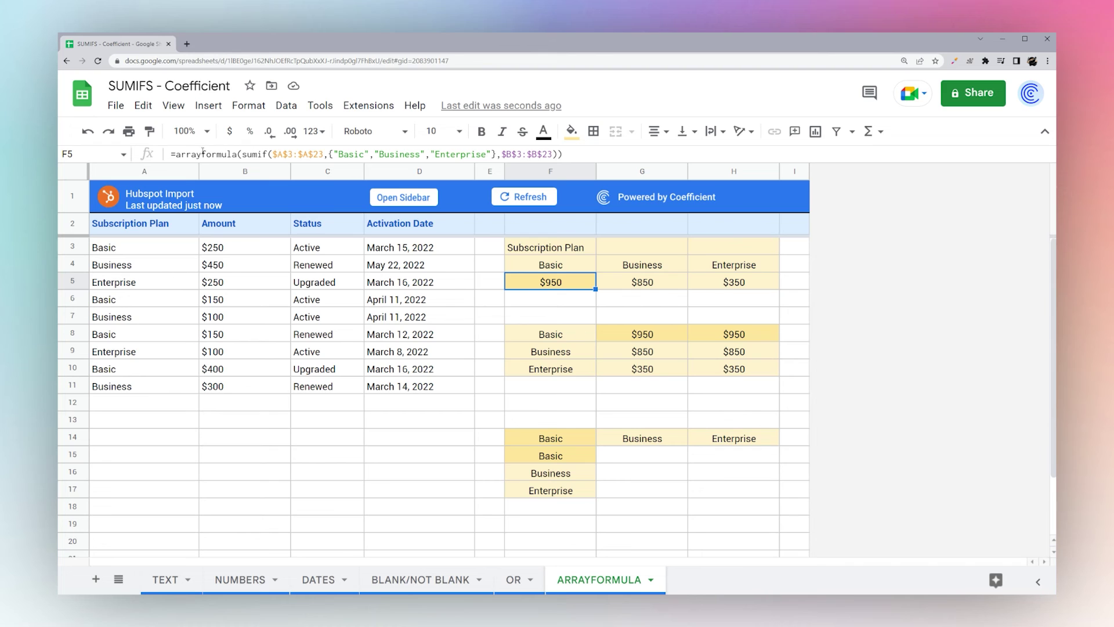
- Inspect F5's formula and G8's vertical-list arrayformula without changing them
click(173, 156)
key(Escape)
click(370, 155)
click(640, 332)
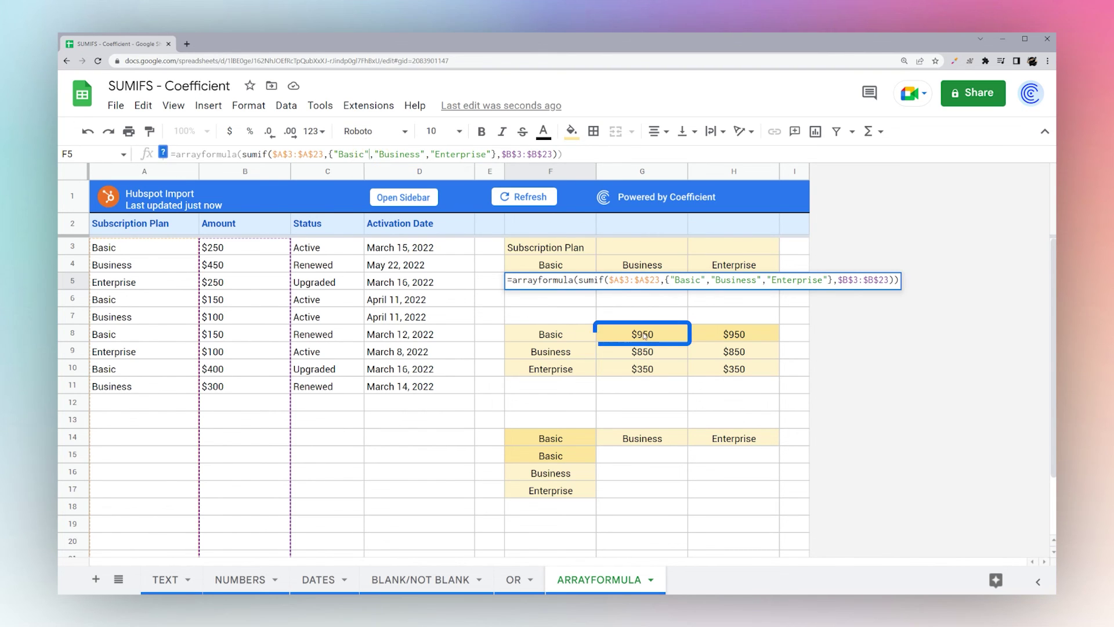
drag(175, 154, 562, 154)
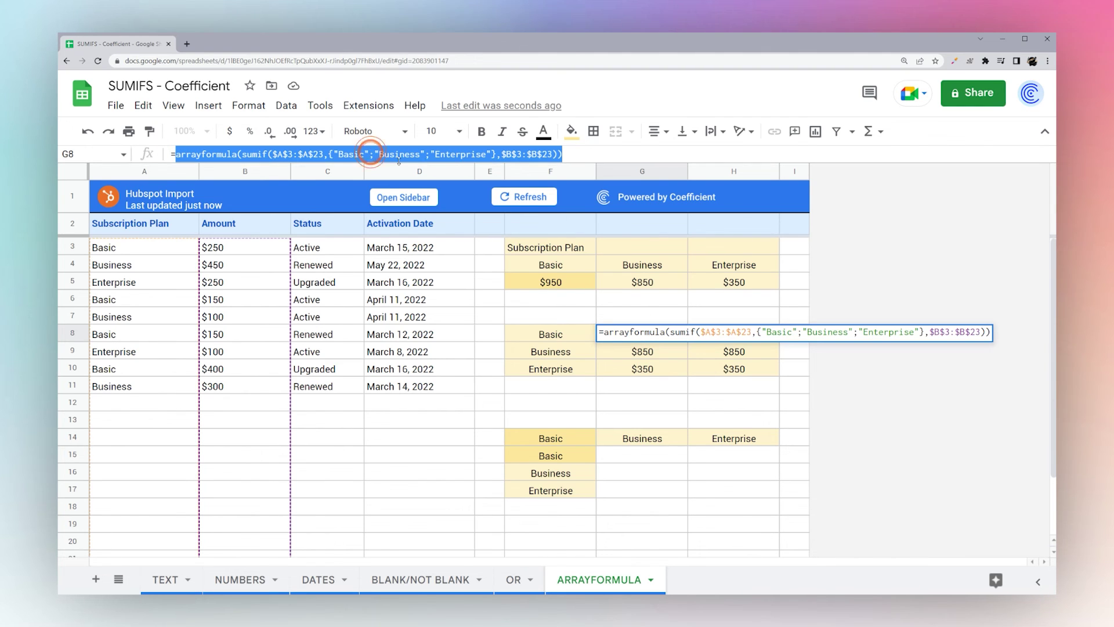
click(645, 336)
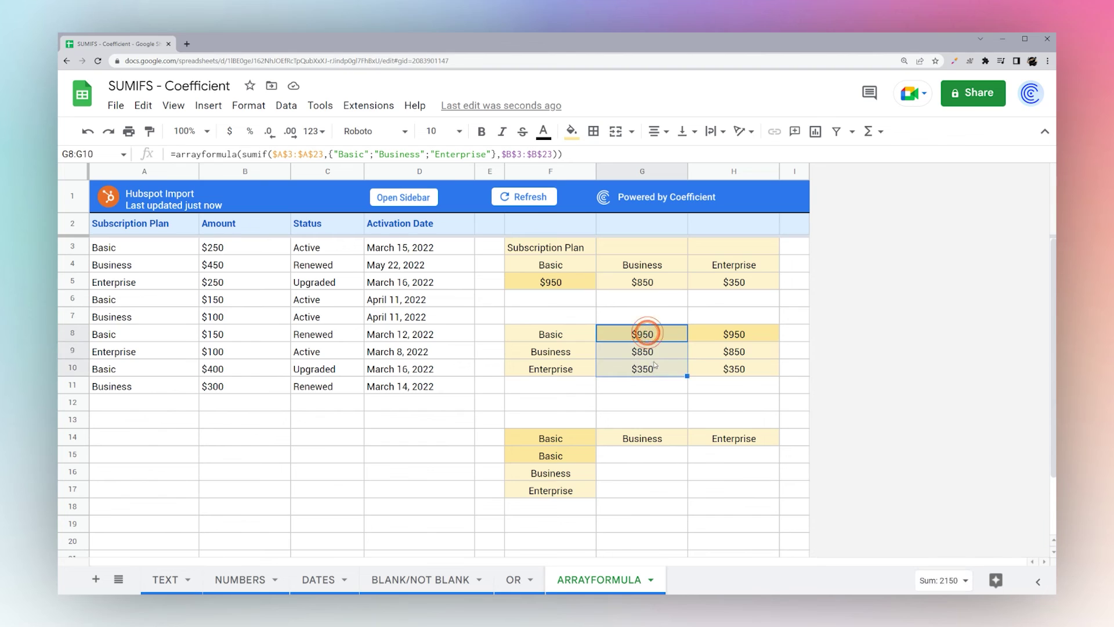
- Add then remove a leading apostrophe in G8 so it spills 950, $850 and $350 down G8:G10
double_click(648, 335)
key(Home)
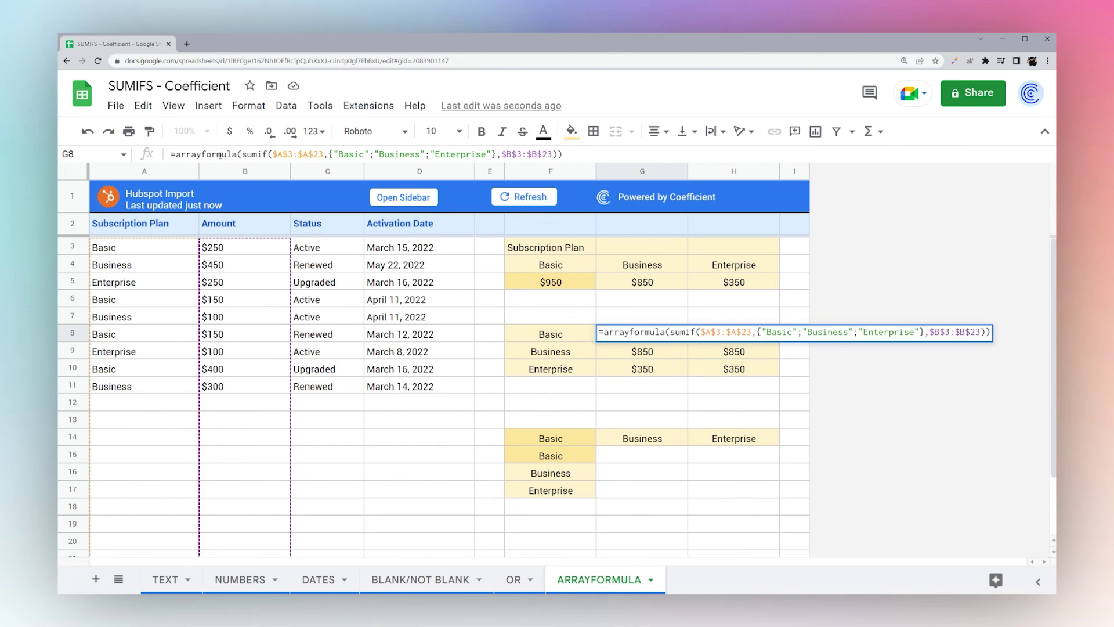
text(')
key(Return)
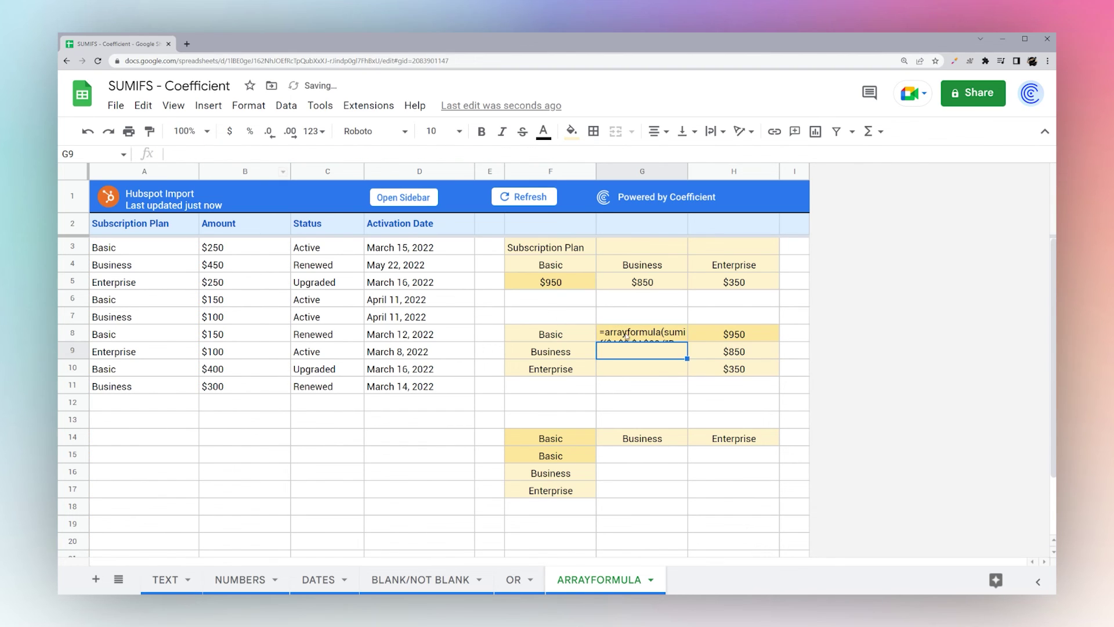
click(637, 333)
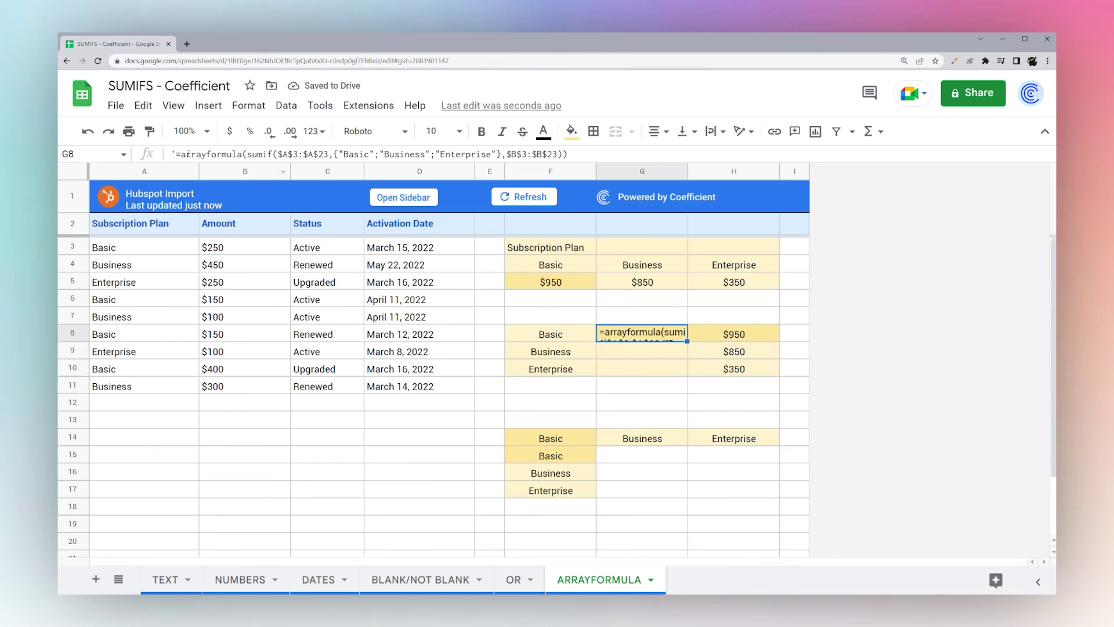
double_click(638, 333)
click(175, 154)
key(BackSpace)
key(Return)
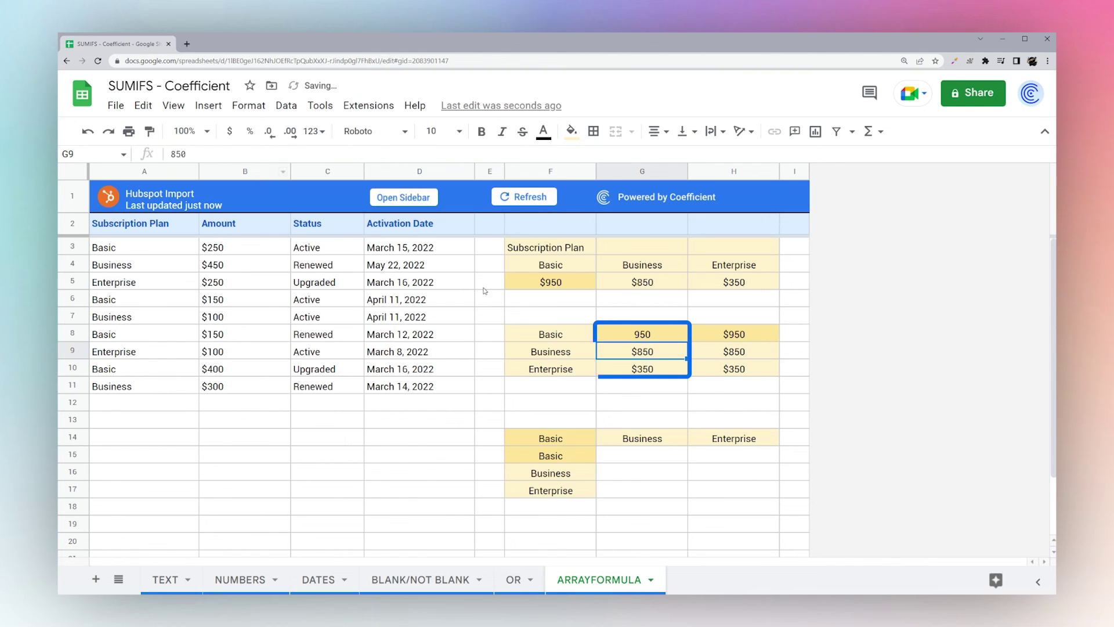
click(625, 340)
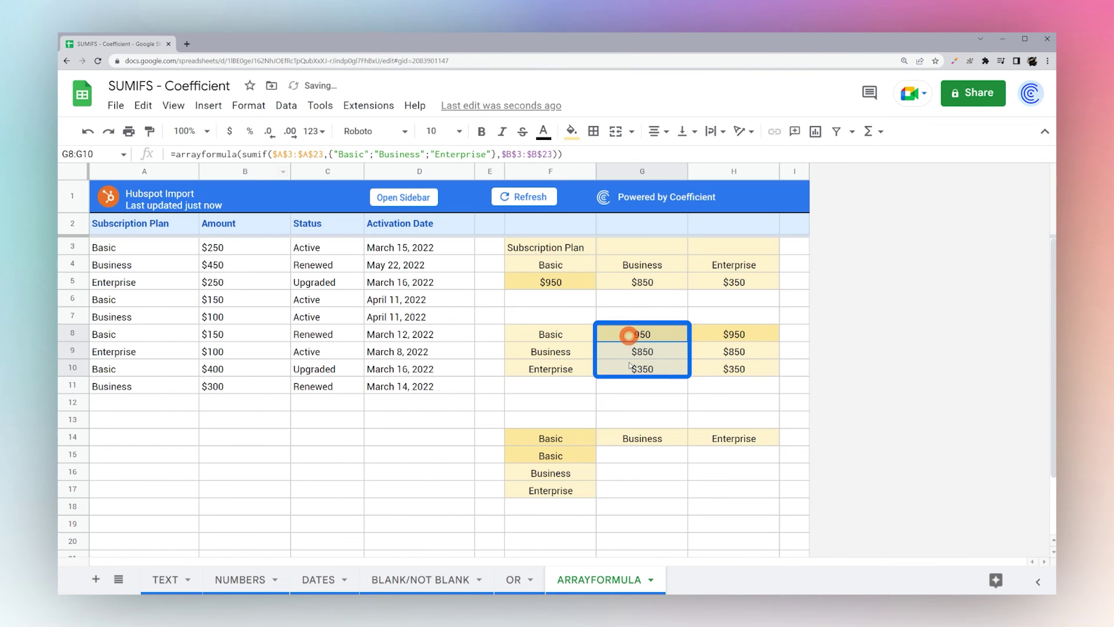
click(560, 339)
key(shift+Down)
key(shift+Down)
key(shift+Down)
key(shift+Down)
key(shift+Down)
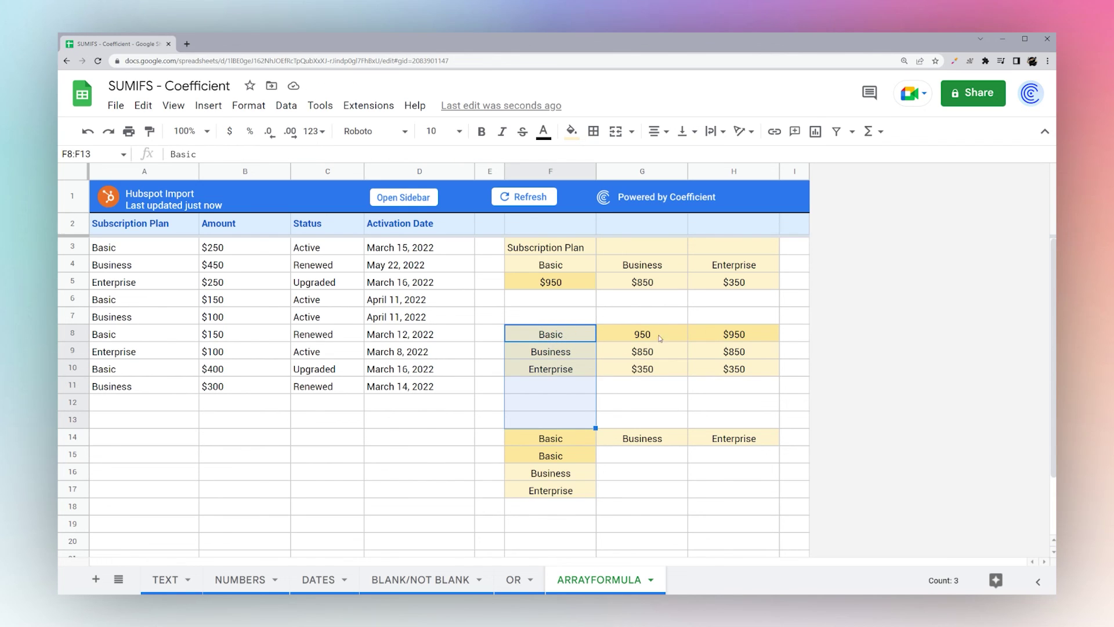
click(722, 338)
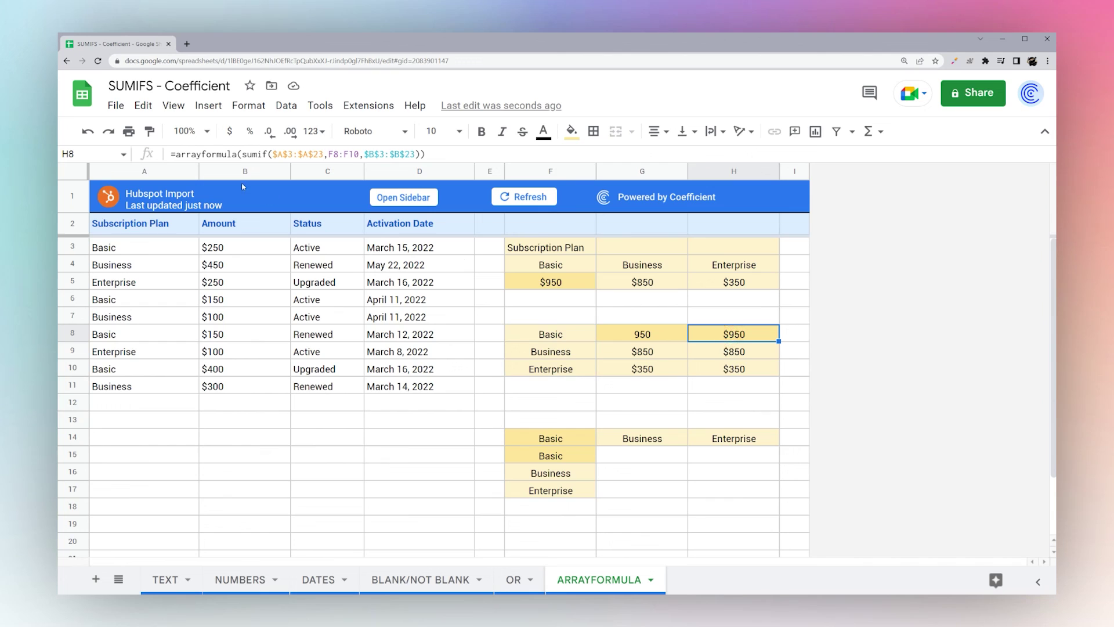
click(636, 335)
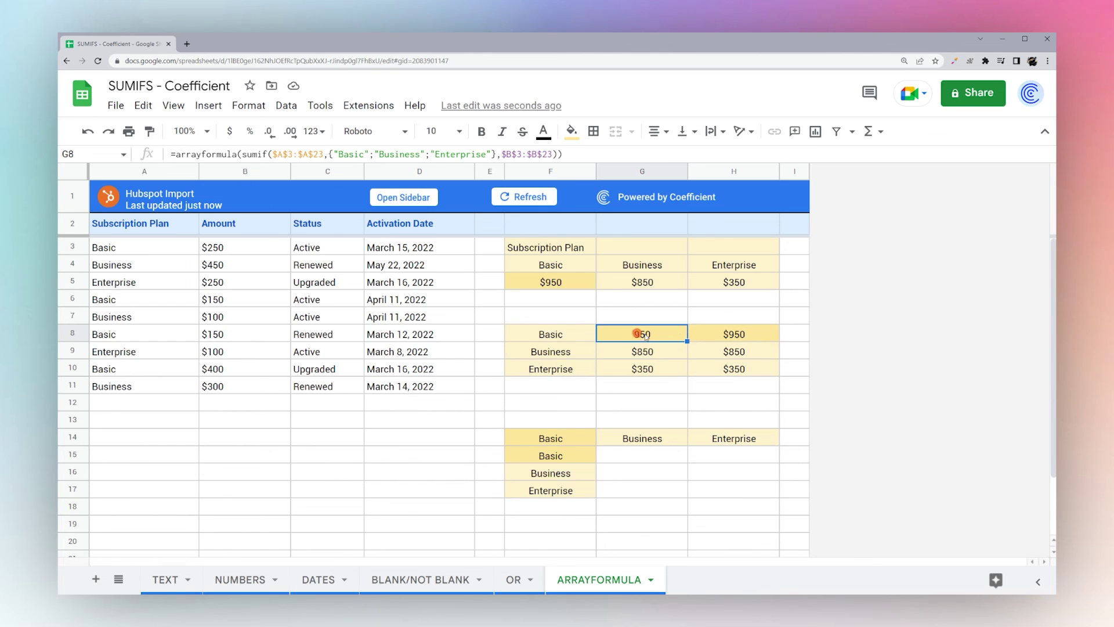
drag(327, 153, 496, 153)
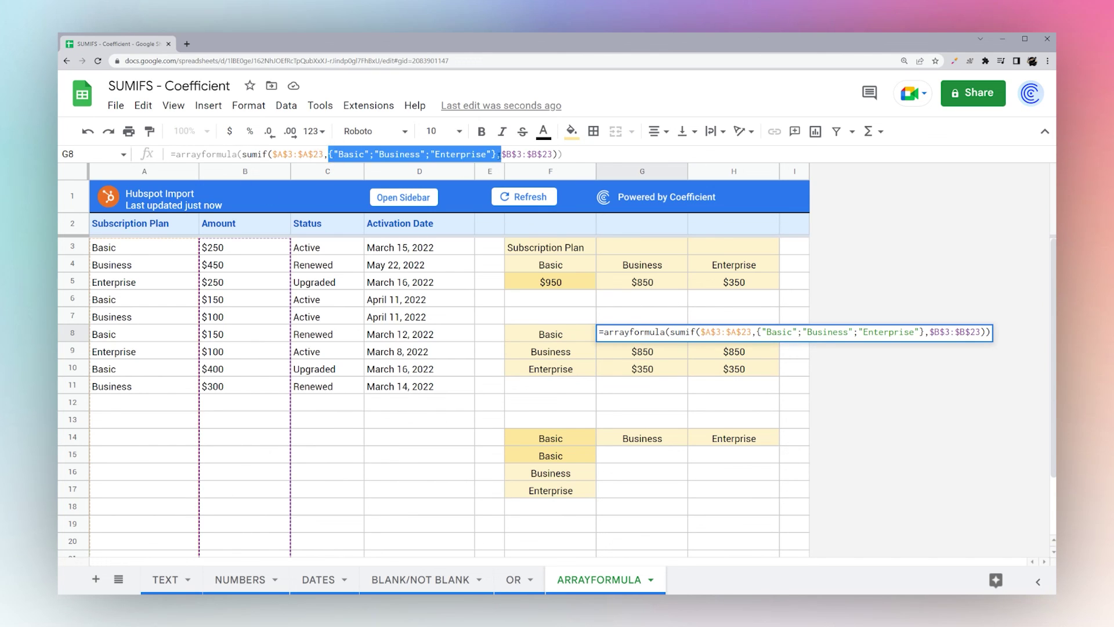
key(Escape)
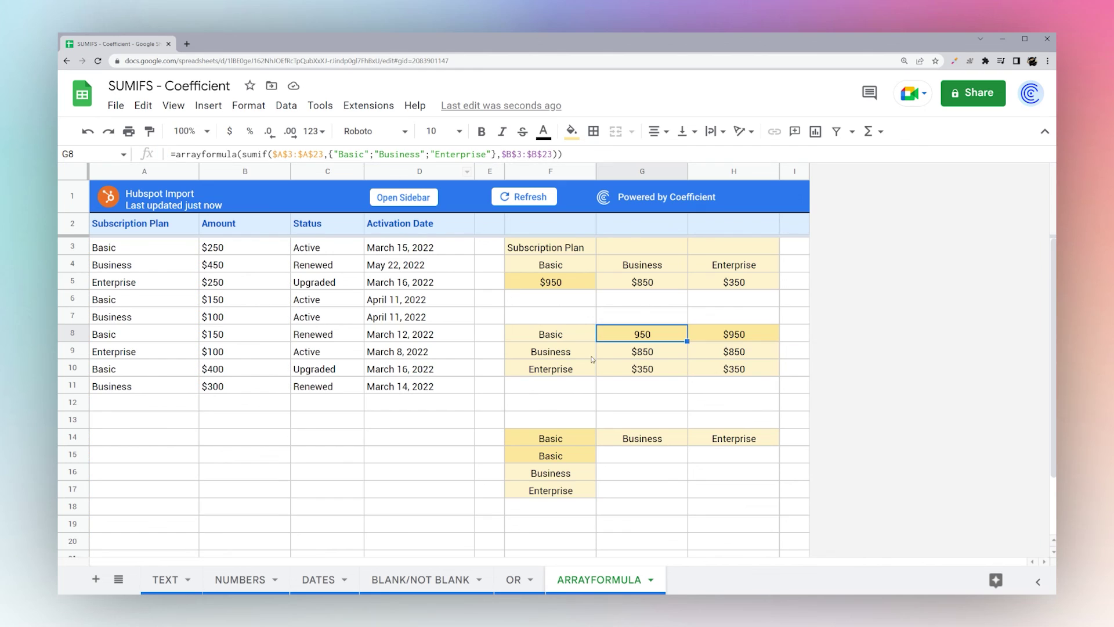
click(729, 334)
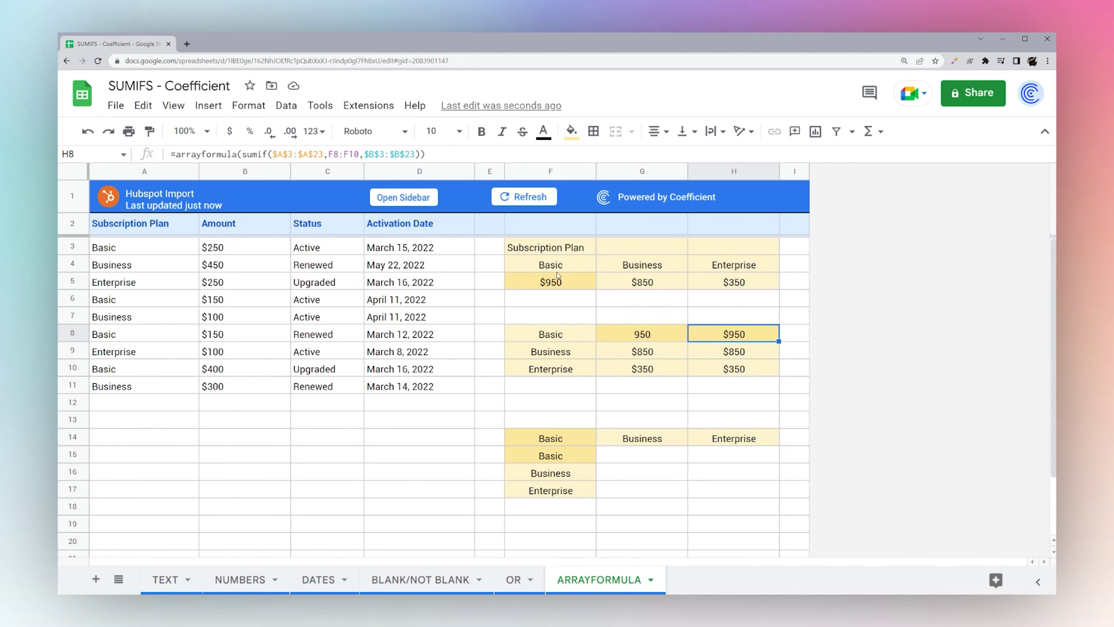
double_click(338, 153)
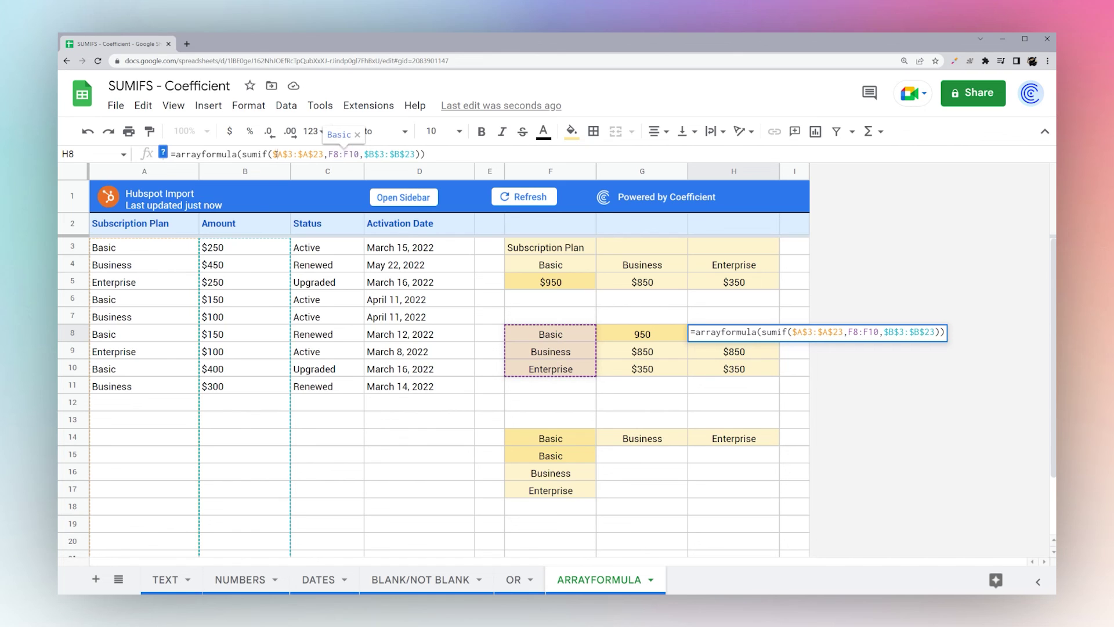
double_click(277, 154)
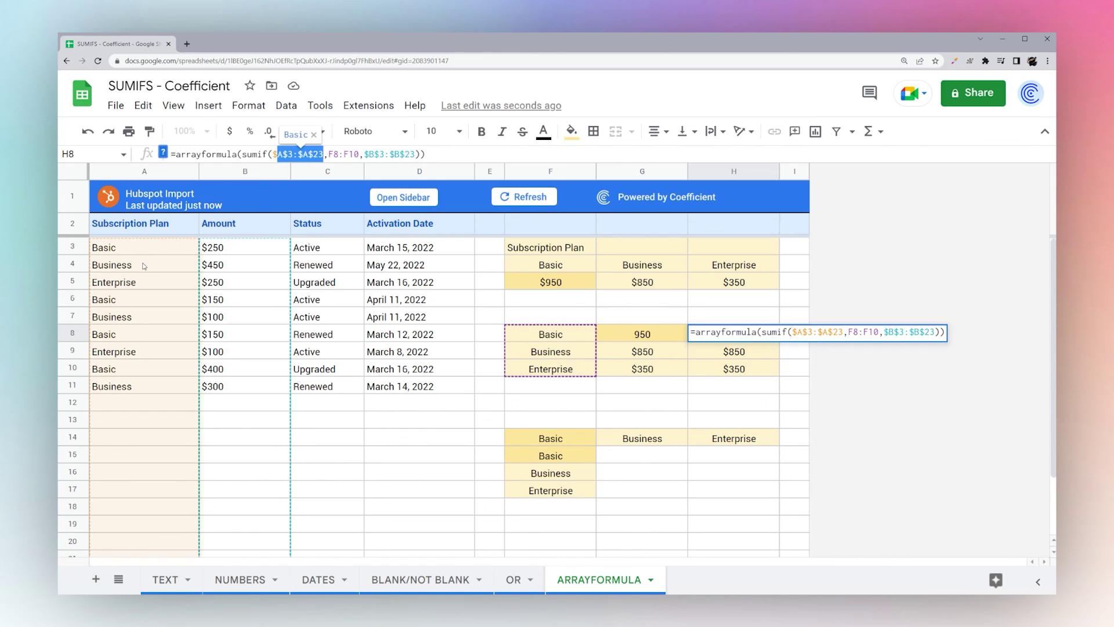
click(340, 152)
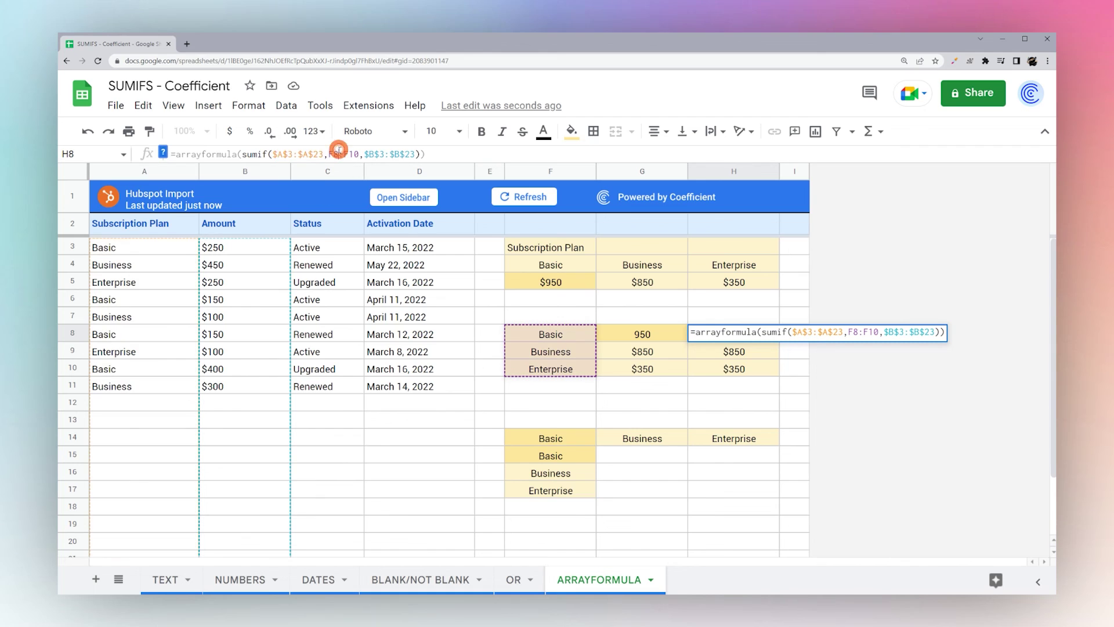
click(375, 154)
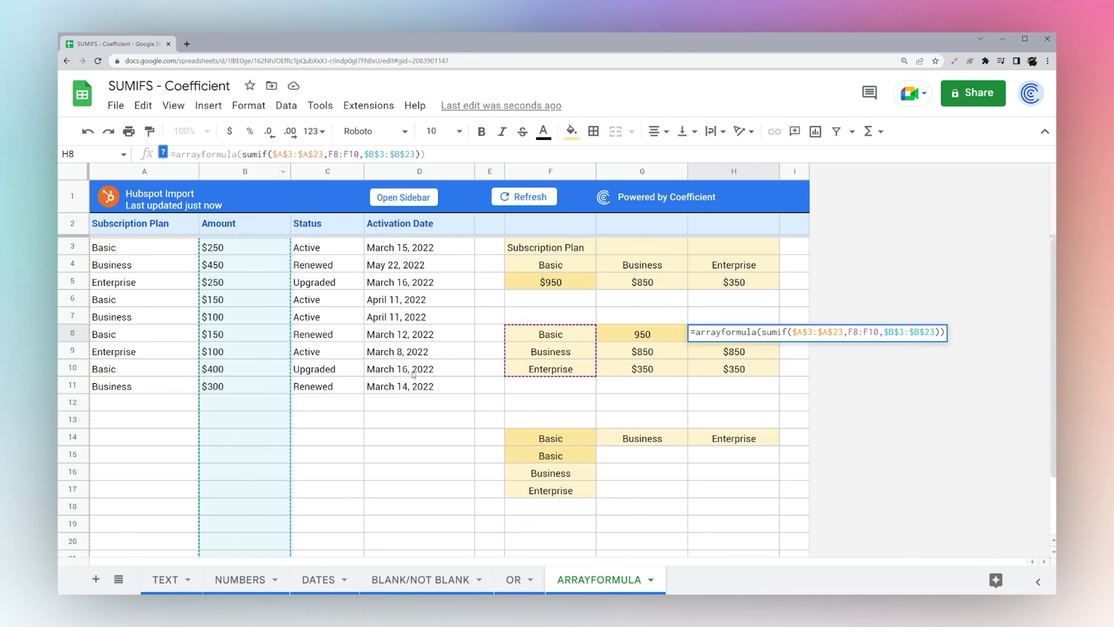
double_click(245, 155)
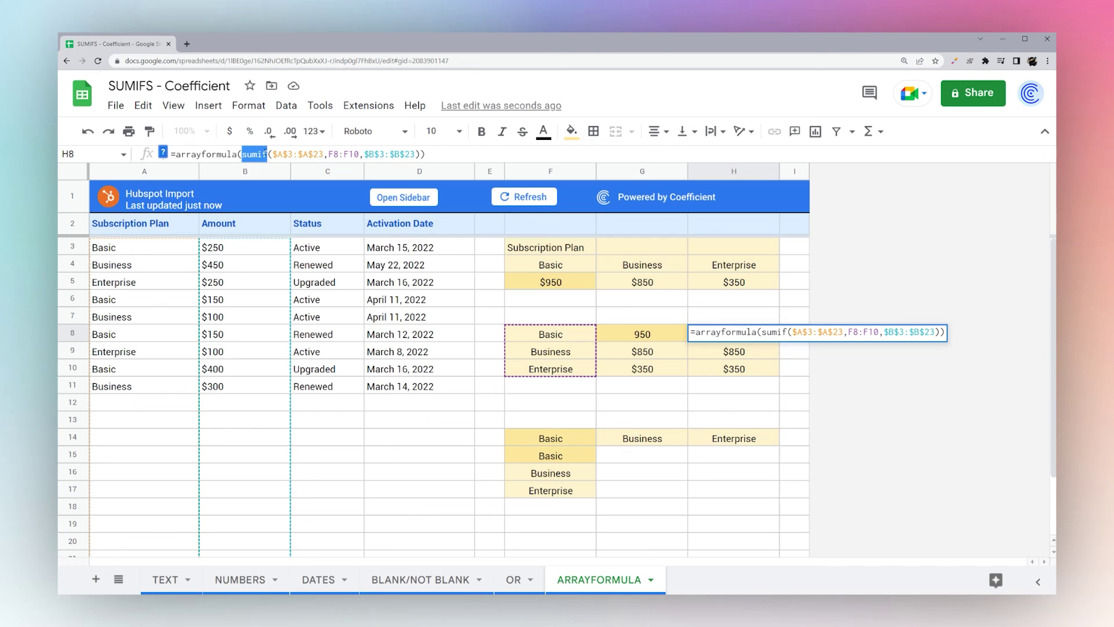
key(Escape)
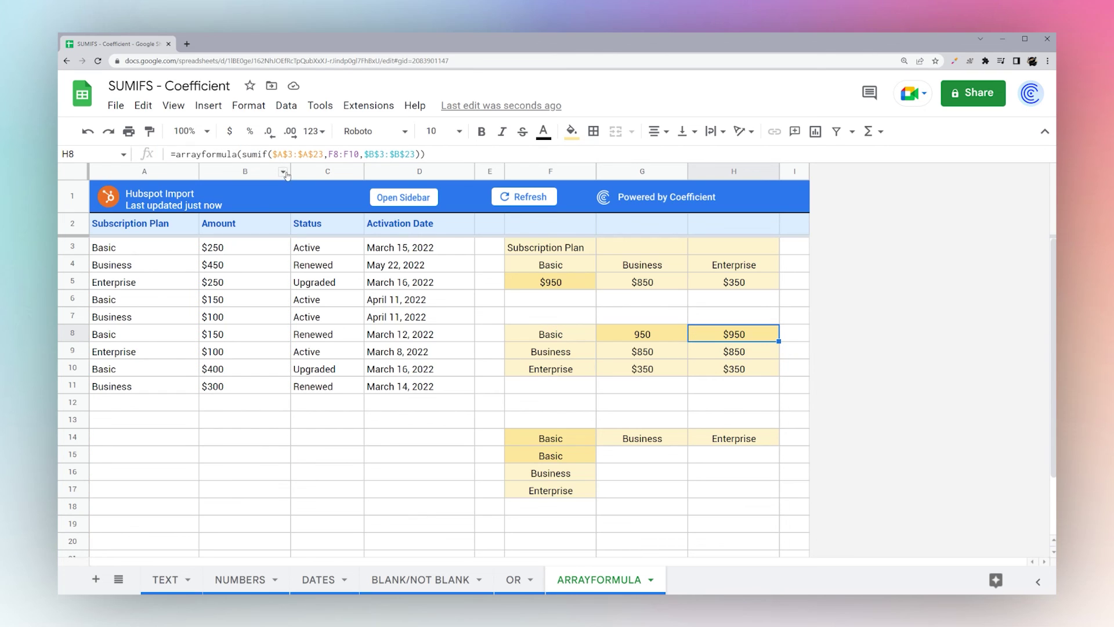
click(654, 343)
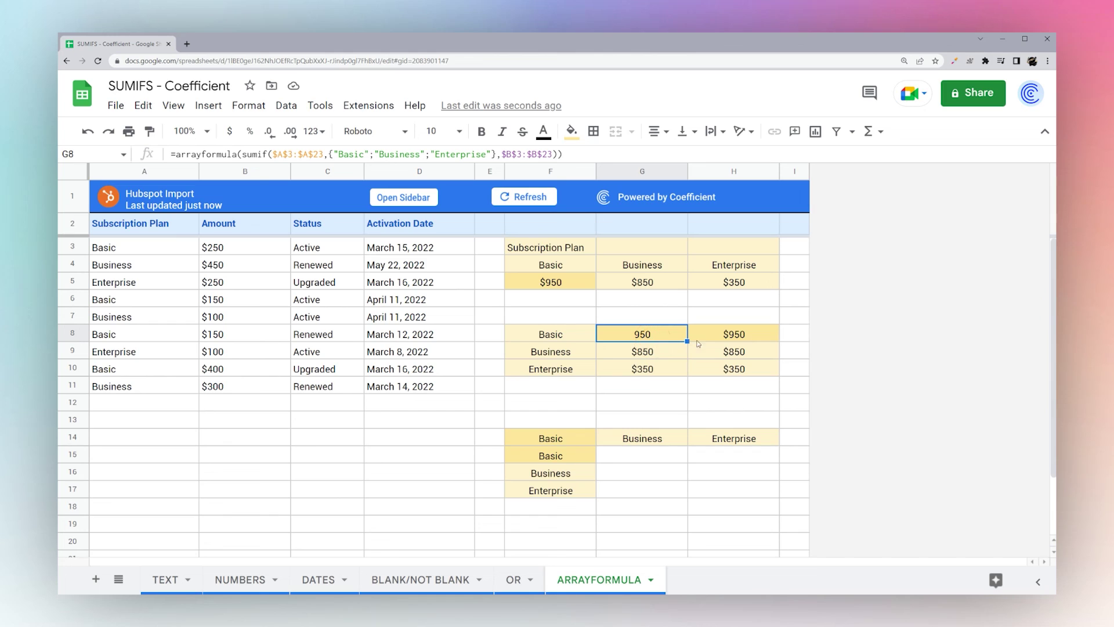